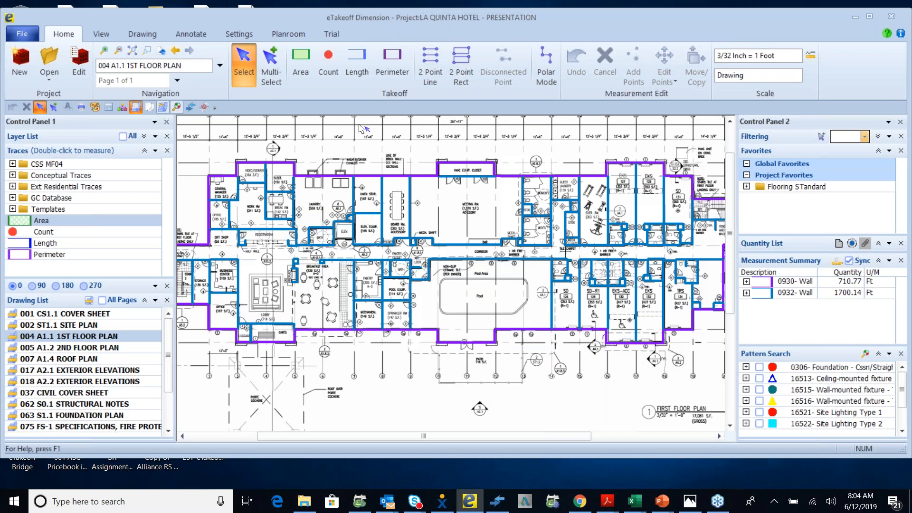
- Review the new-project setup for the eTakeoffProjects folder, including its project properties, and cancel without creating the project
mouse_move(396, 181)
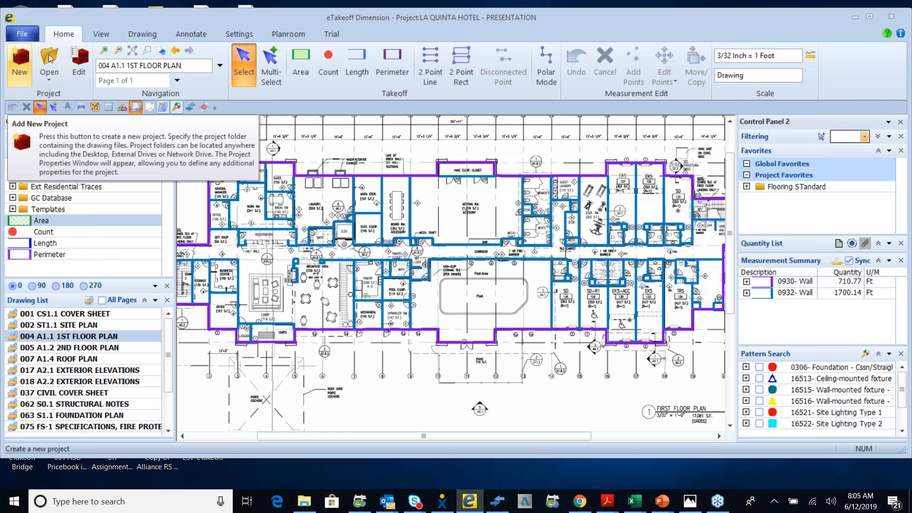
left_click(20, 65)
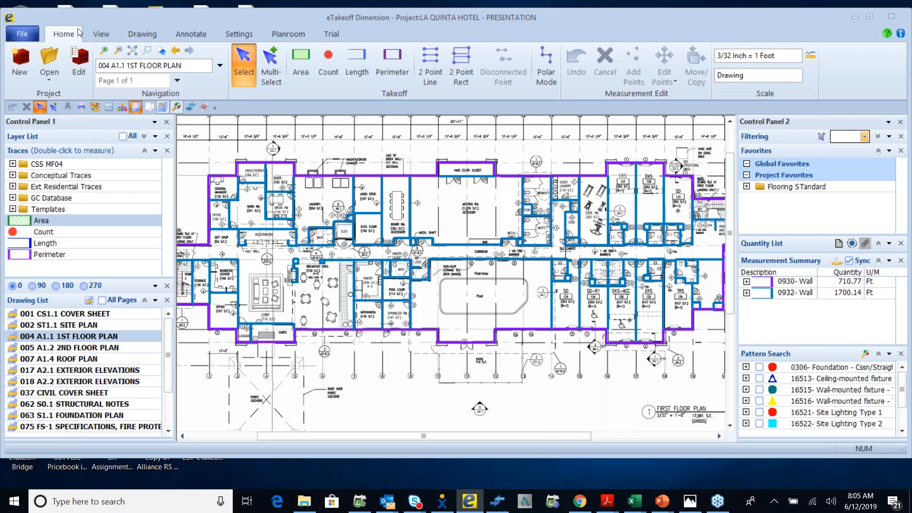
left_click(17, 59)
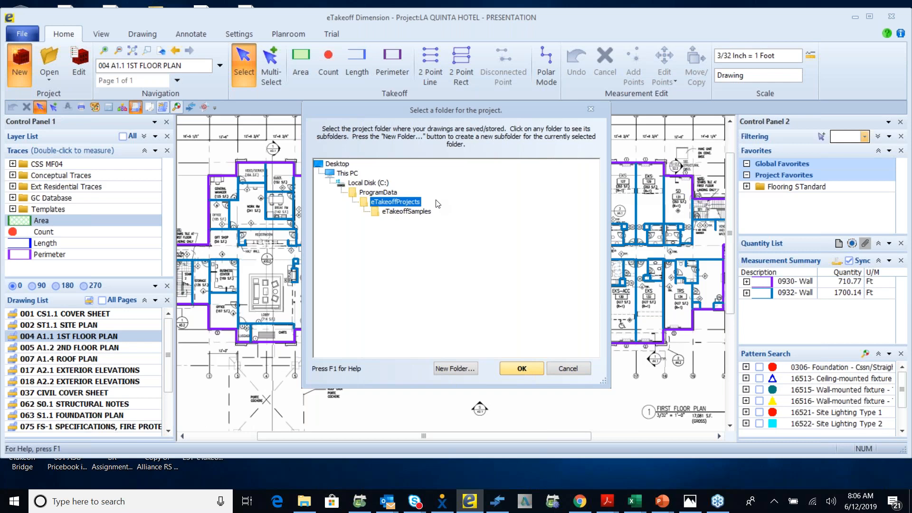
left_click(521, 370)
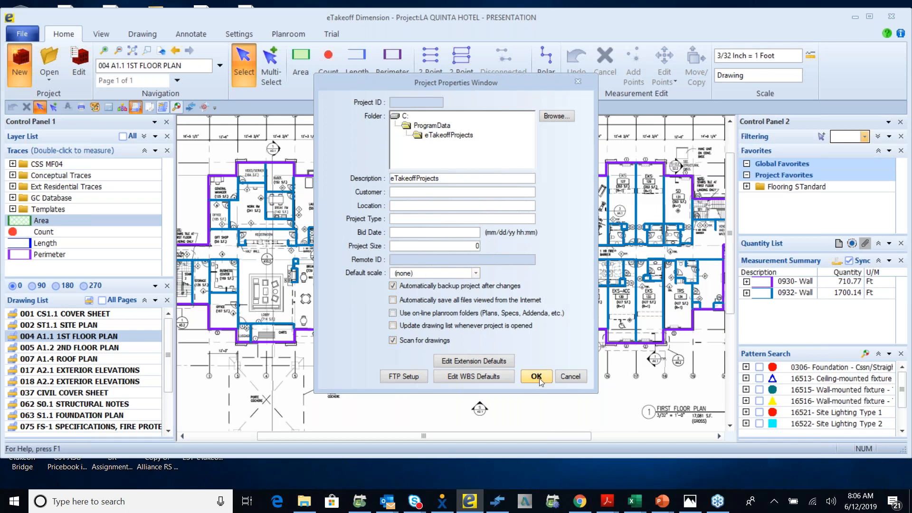
left_click(572, 377)
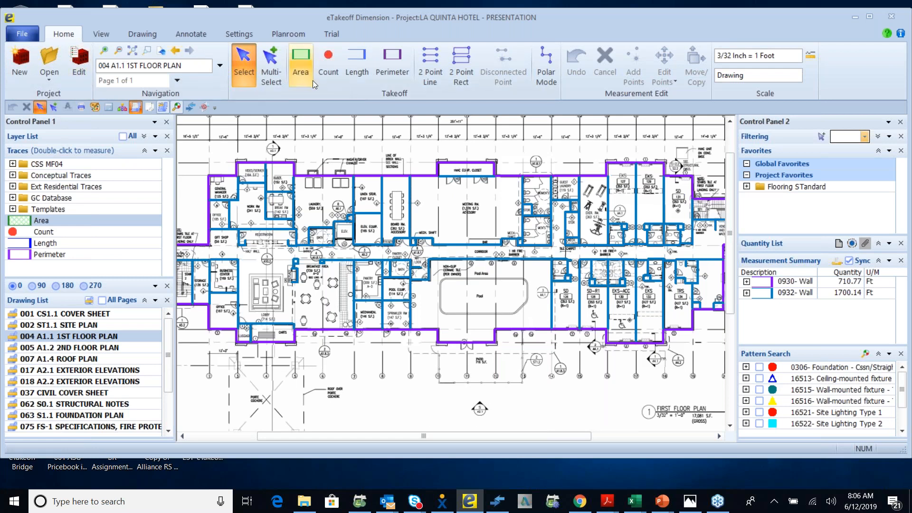
- Examine the standard scale choices for the 1st floor plan drawing and close the scale settings without changing them
left_click(808, 58)
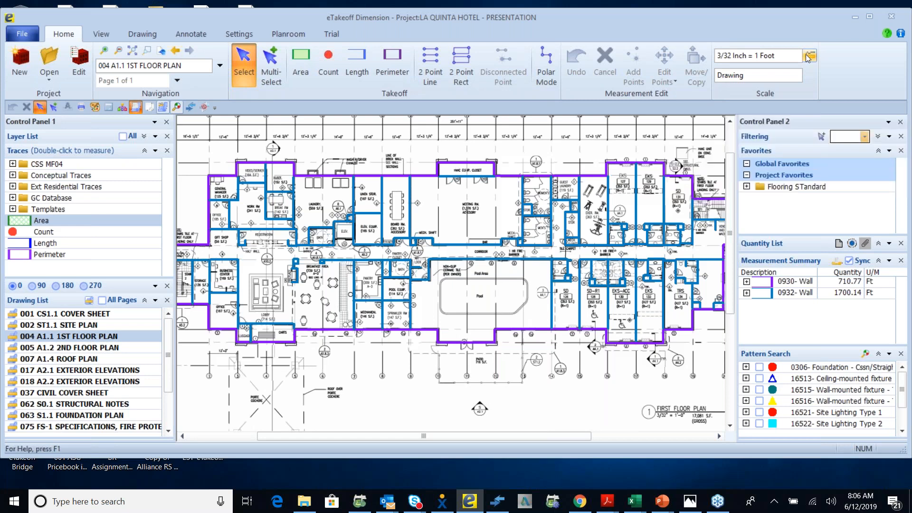
left_click(550, 198)
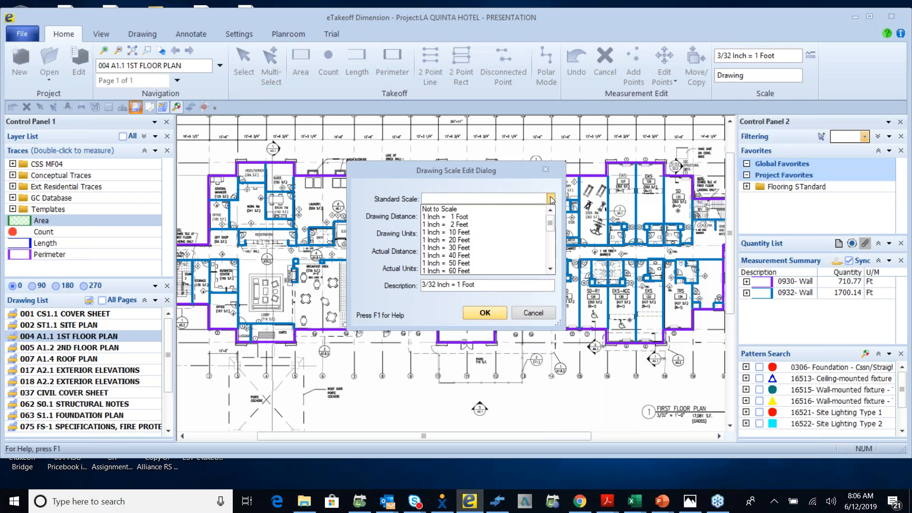
mouse_move(551, 225)
left_mouse_down()
mouse_move(551, 266)
mouse_move(550, 217)
left_mouse_up()
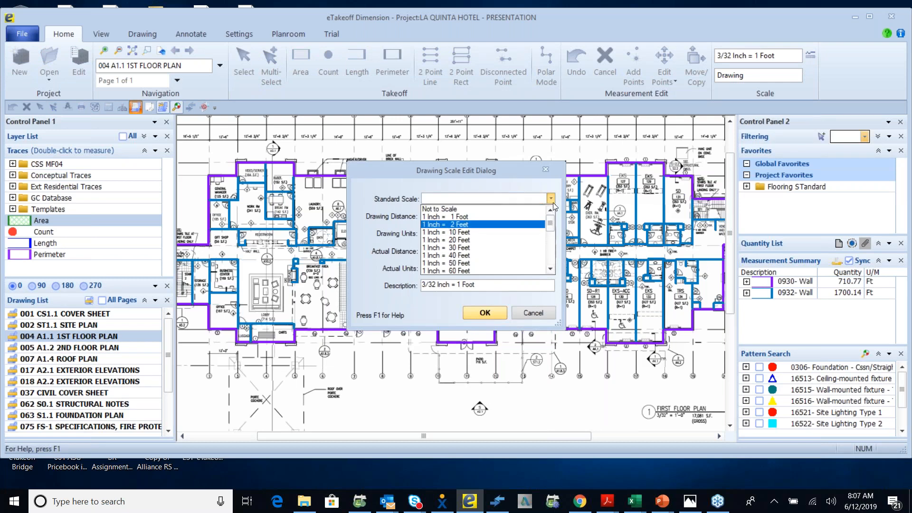
left_click(551, 199)
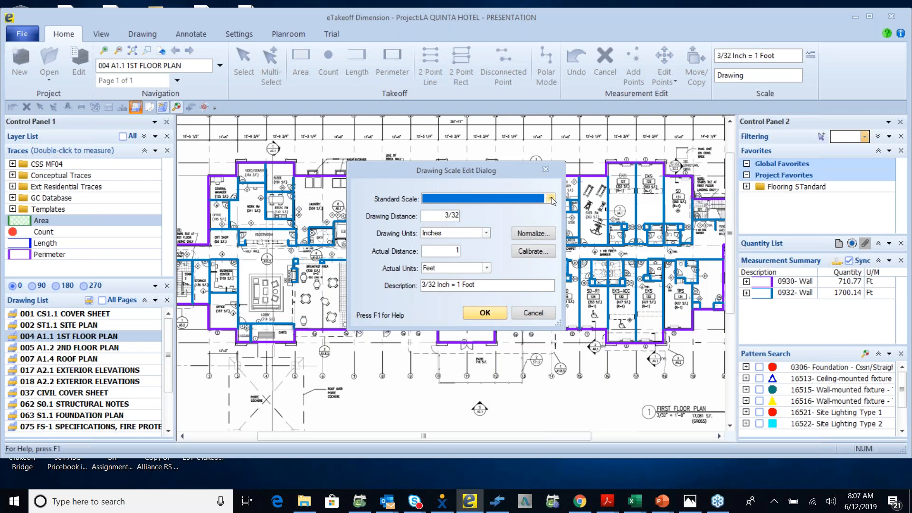
left_click_drag(497, 169, 552, 198)
scroll(566, 151, "up", 2)
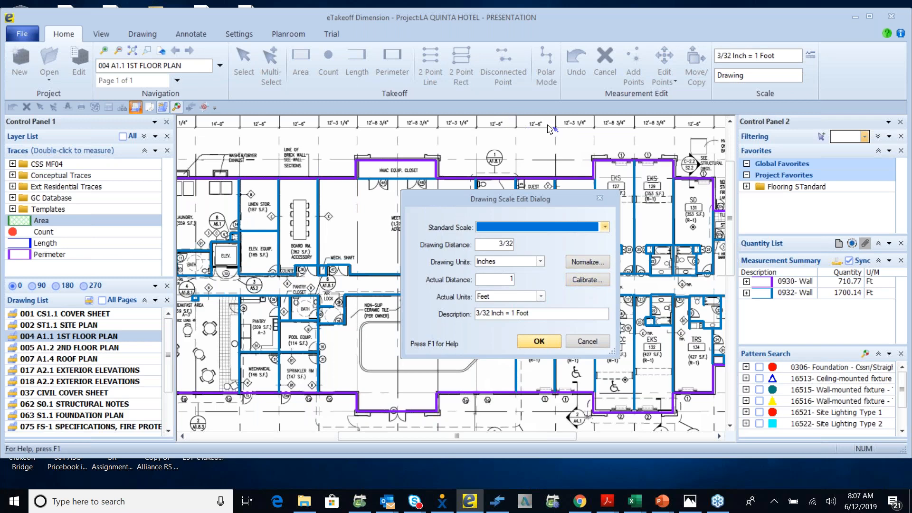
left_click(589, 344)
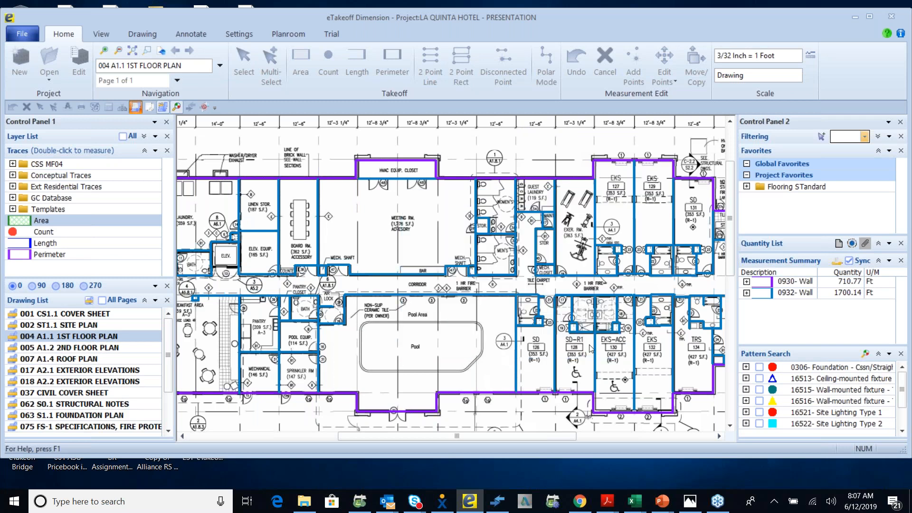
scroll(589, 349, "down", 3)
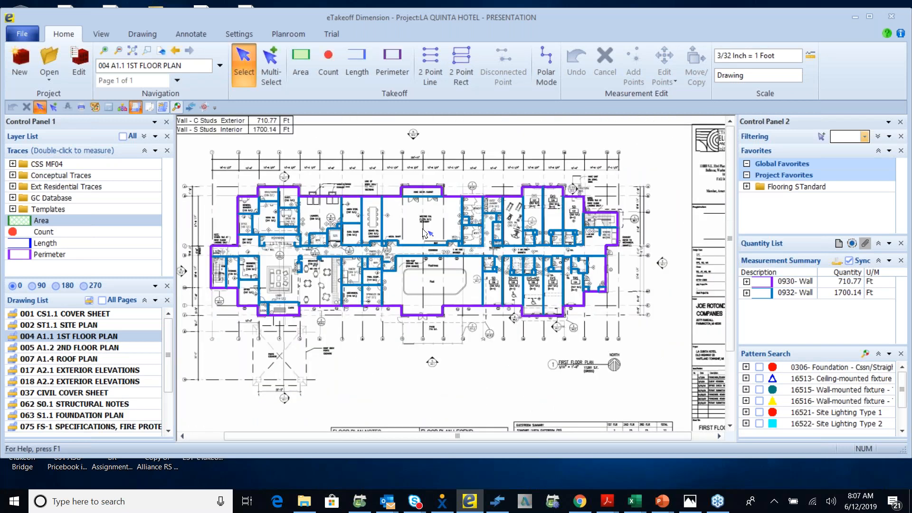
scroll(424, 234, "left", 1)
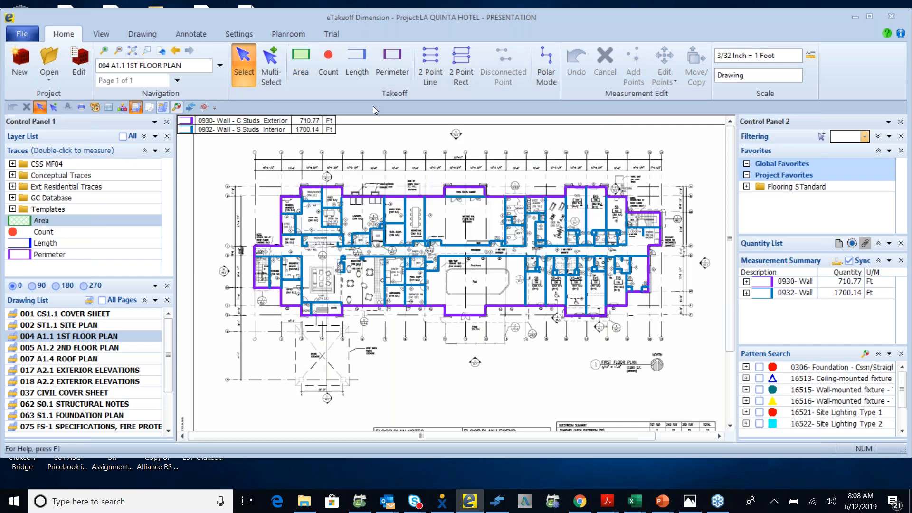
- Look at the Quick Access Toolbar customization options, and minimize the ribbon and restore it
left_click(215, 108)
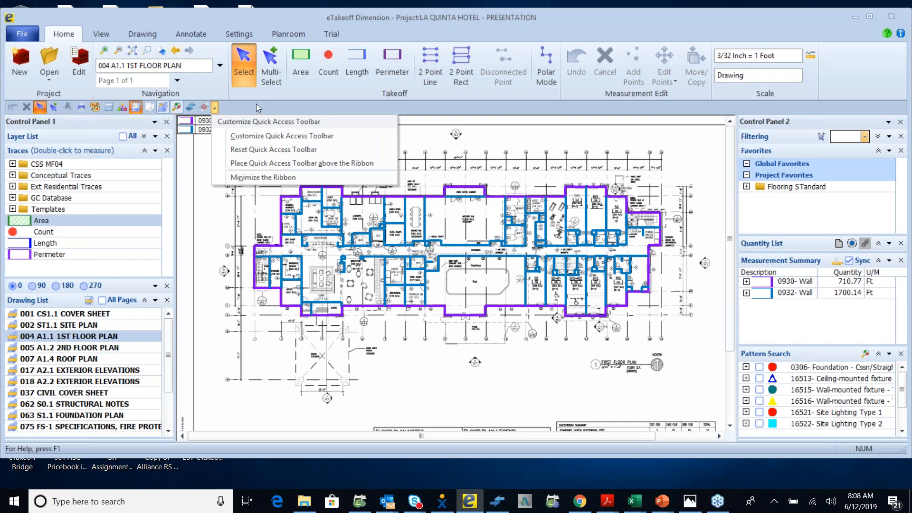
key("Escape")
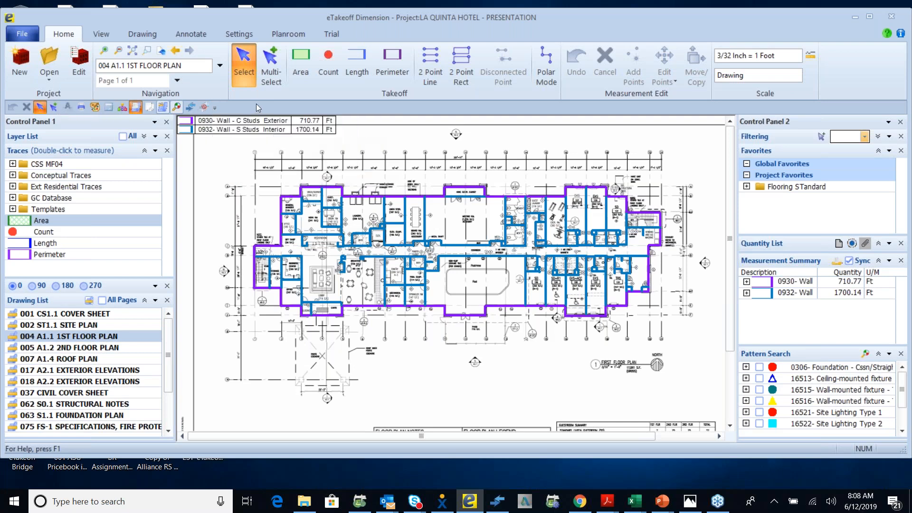
right_click(476, 103)
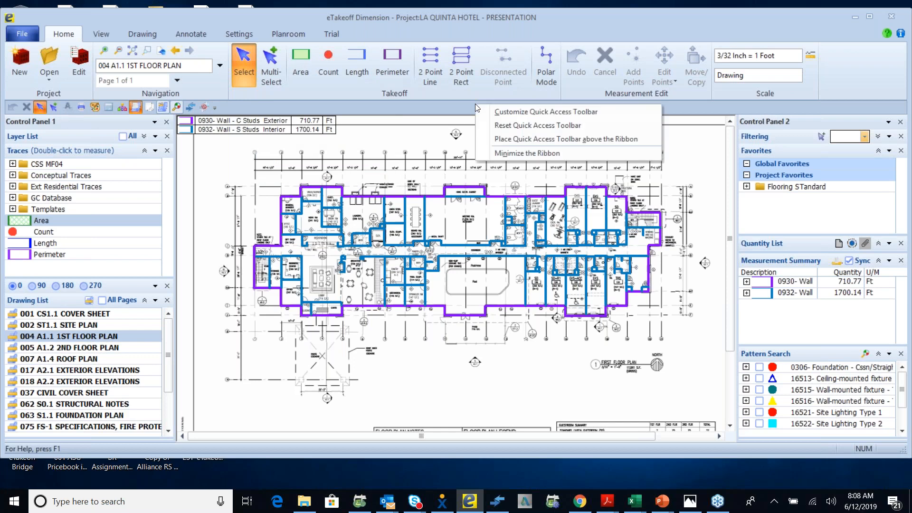
left_click(501, 155)
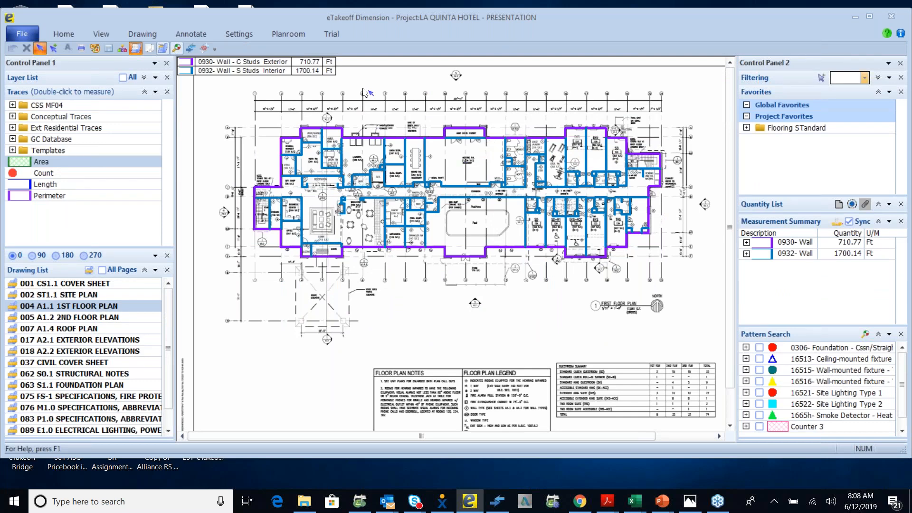
right_click(404, 48)
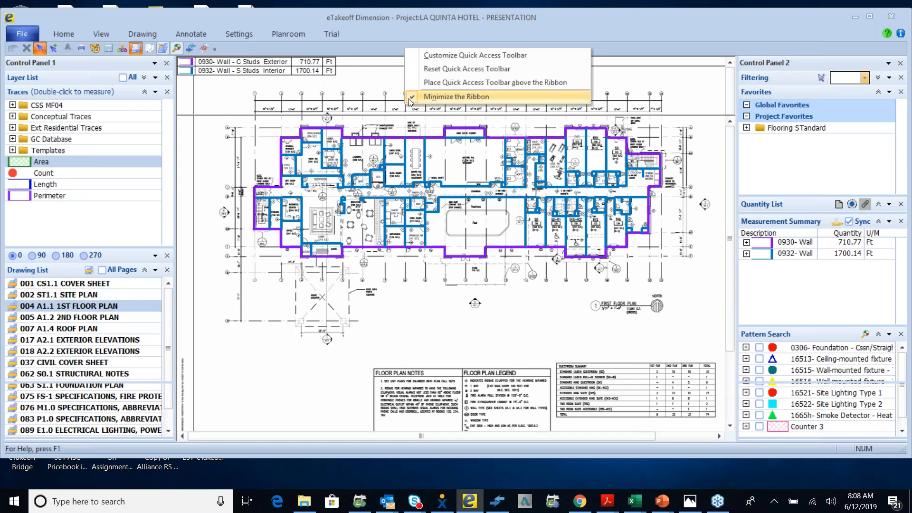
left_click(410, 97)
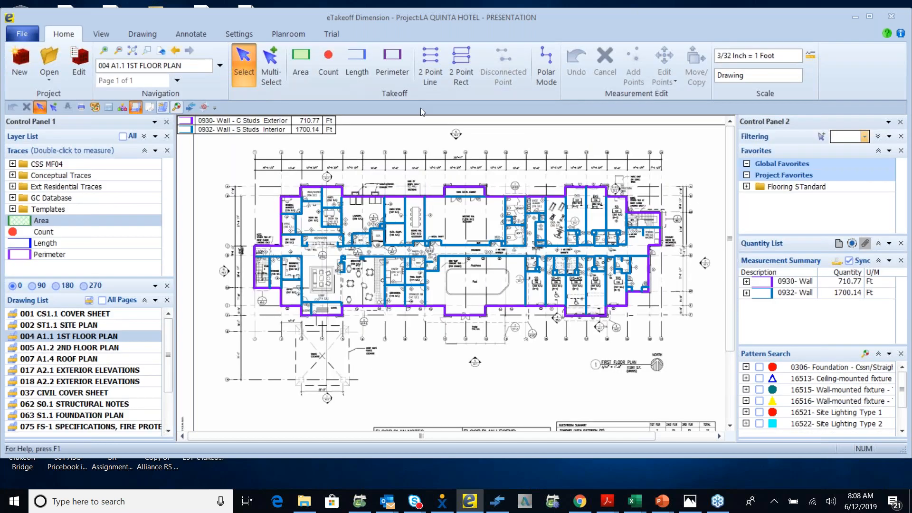
- Float Control Panel 1 over the drawing and dock it back on the left
left_click(99, 35)
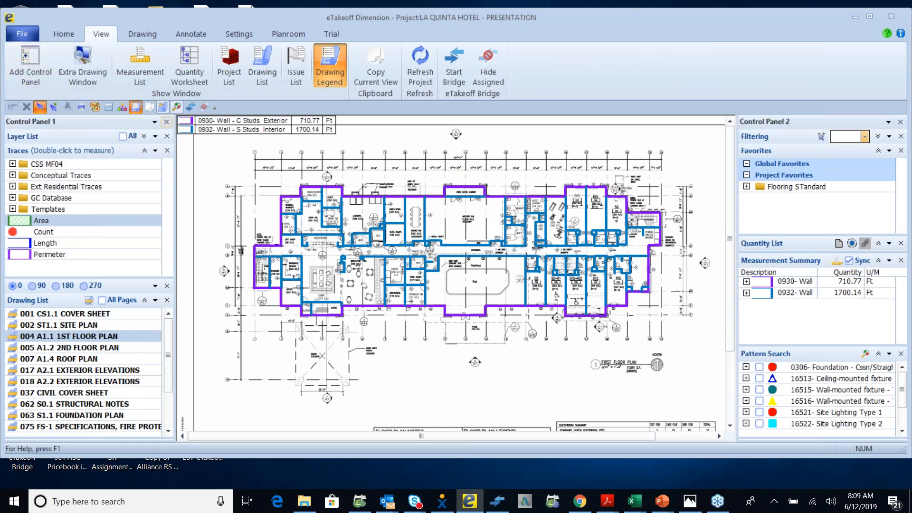
mouse_move(90, 122)
left_mouse_down()
mouse_move(182, 164)
mouse_move(241, 165)
mouse_move(199, 150)
left_mouse_up()
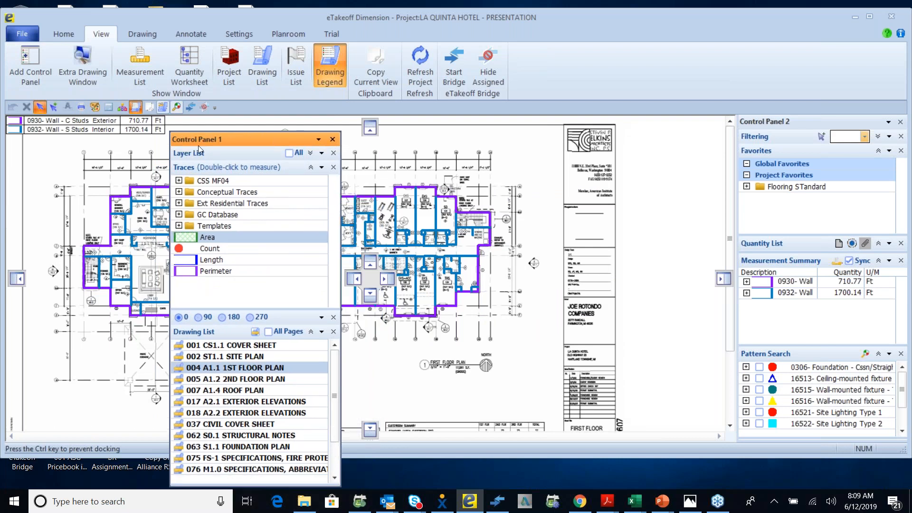
left_click_drag(198, 145, 199, 146)
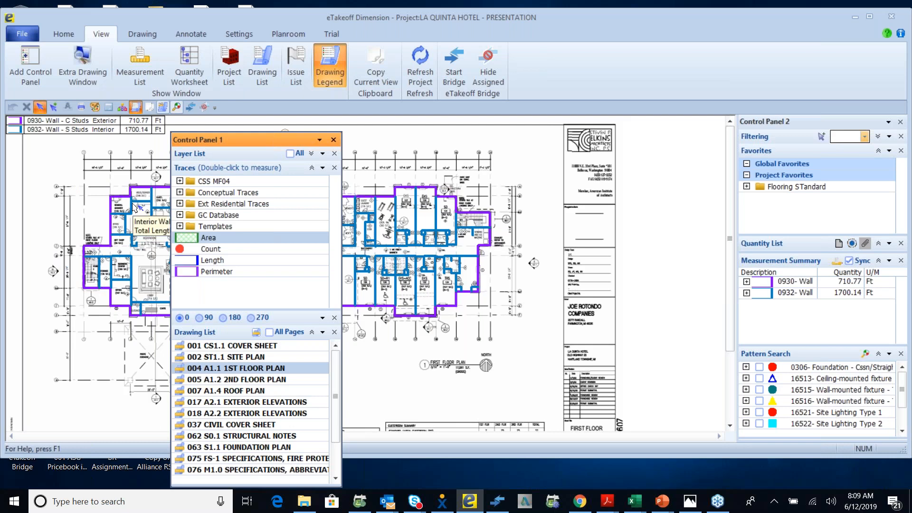
left_click(319, 141)
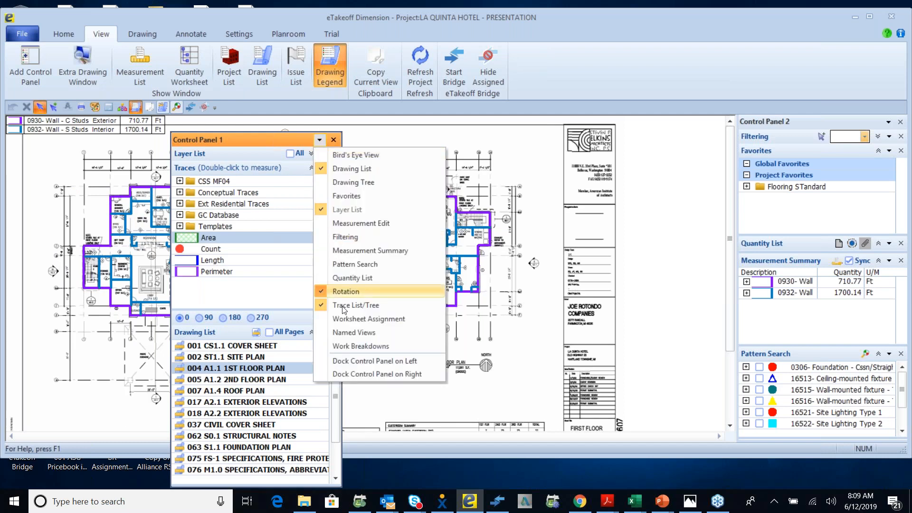
left_click(338, 365)
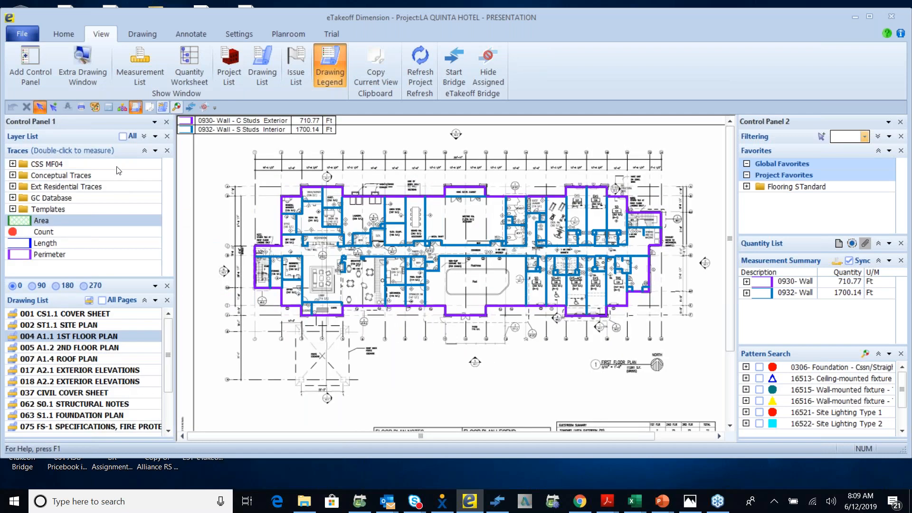
- Add two empty control panels beside Control Panel 1 and close both of them
left_click(42, 75)
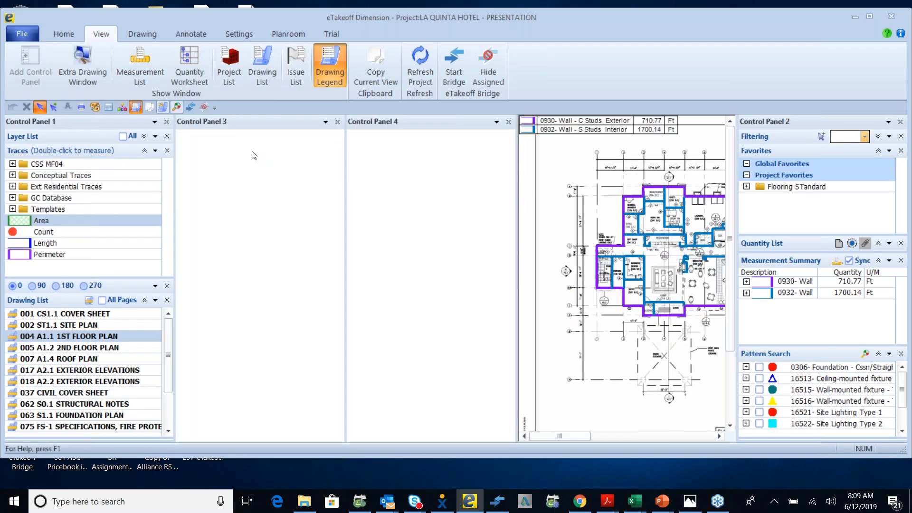
left_click(509, 123)
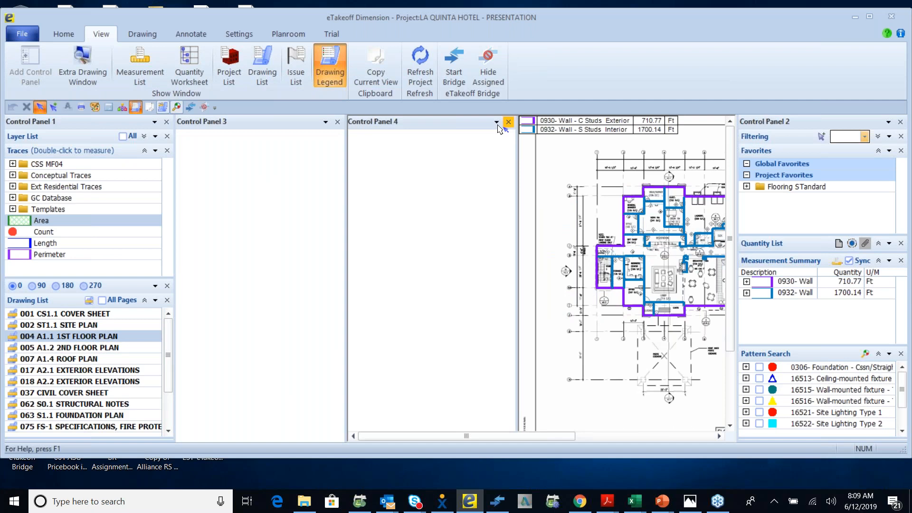
left_click(338, 122)
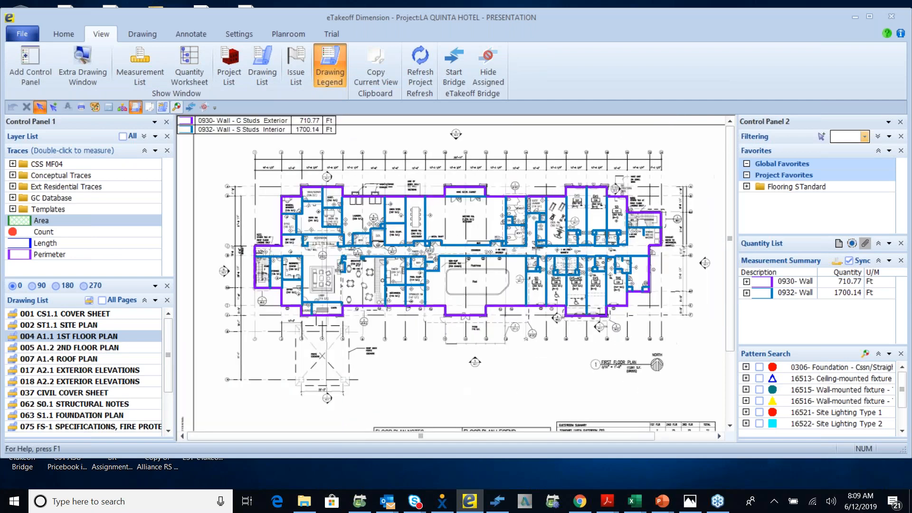
- Review the components that can be shown in Control Panel 1 and Control Panel 2 without changing either selection
left_click(155, 123)
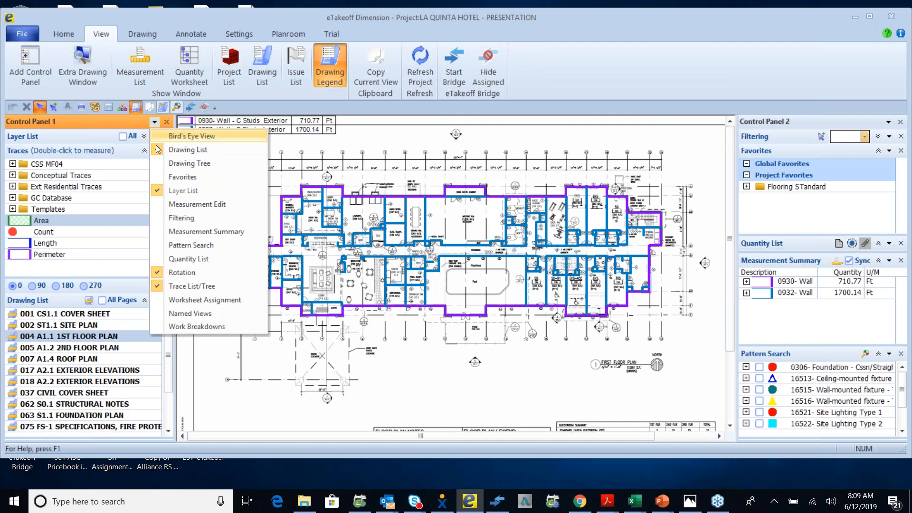
left_click(113, 242)
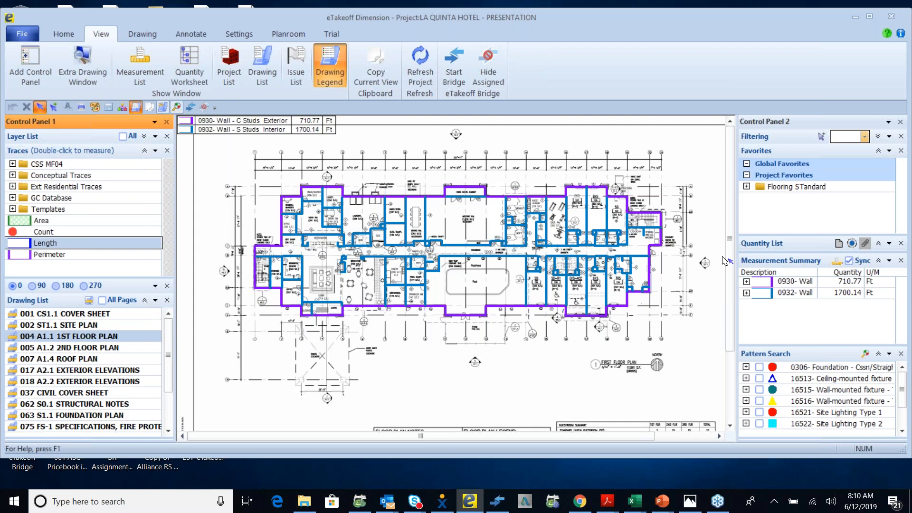
left_click(888, 123)
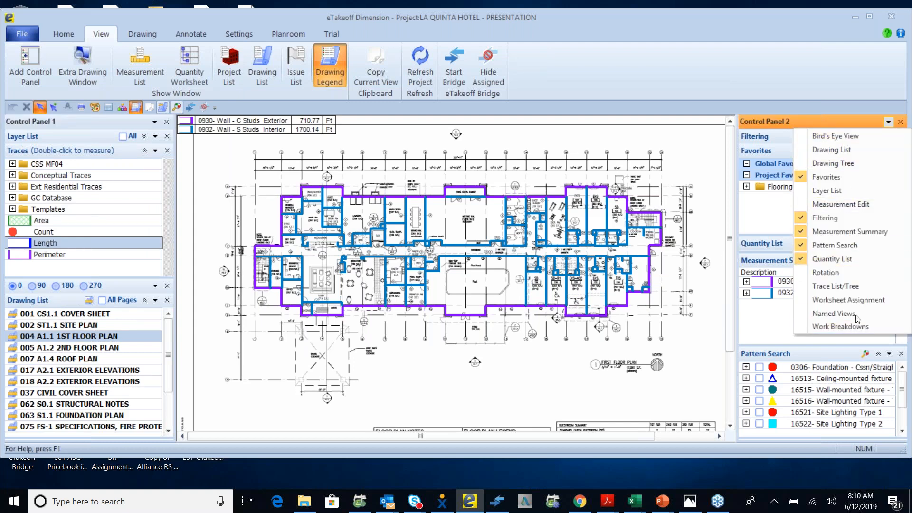
left_click(813, 67)
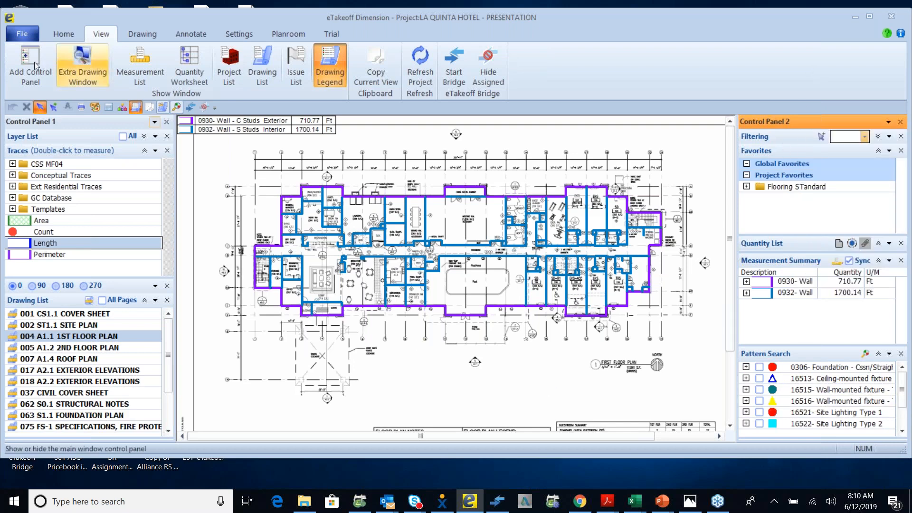
- Open an extra drawing window and load drawing 015 A1.9 FINISH INDEX in it
left_click(99, 78)
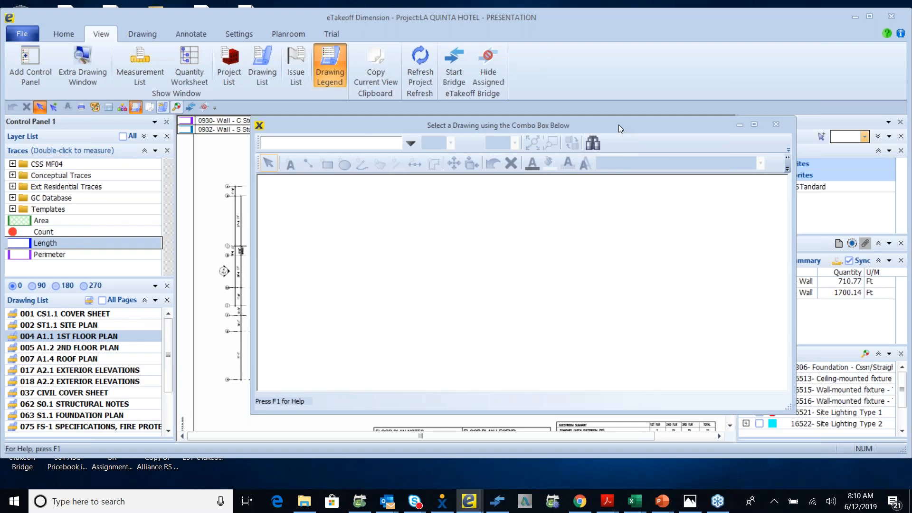
left_click(410, 143)
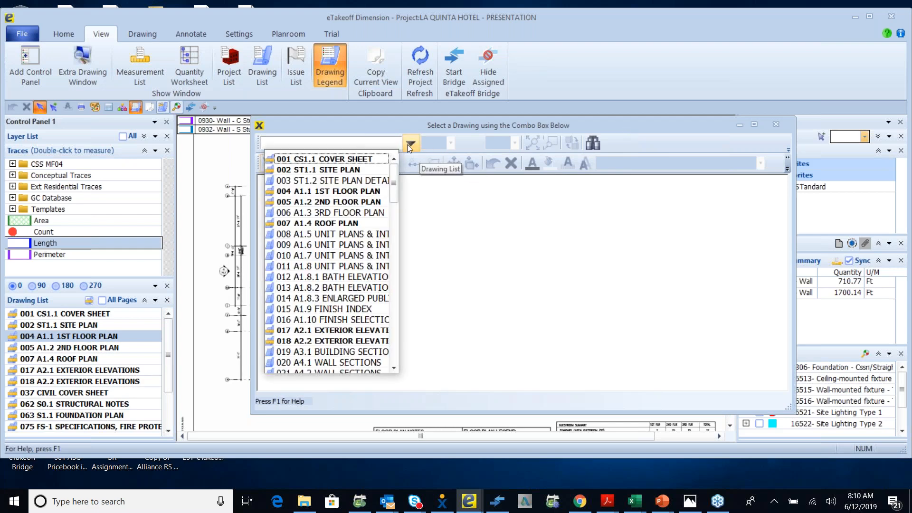
scroll(353, 195, "down", 7)
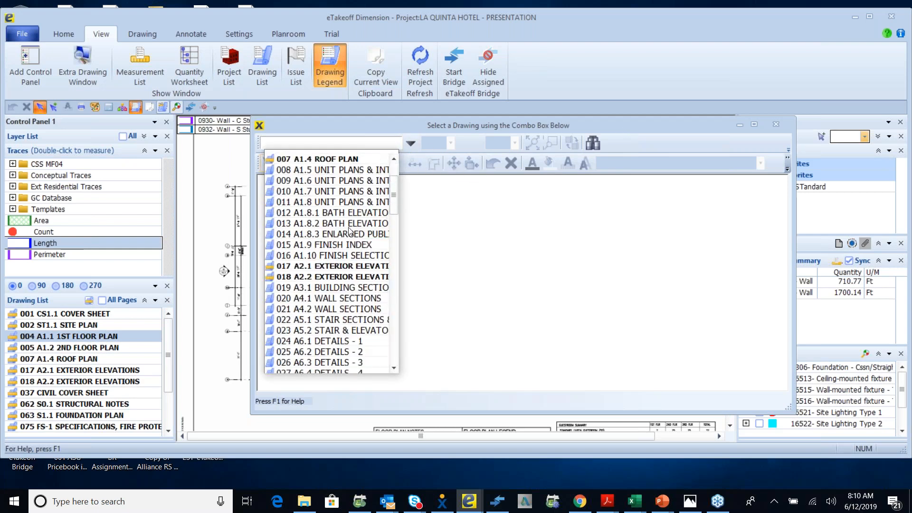
scroll(344, 228, "up", 7)
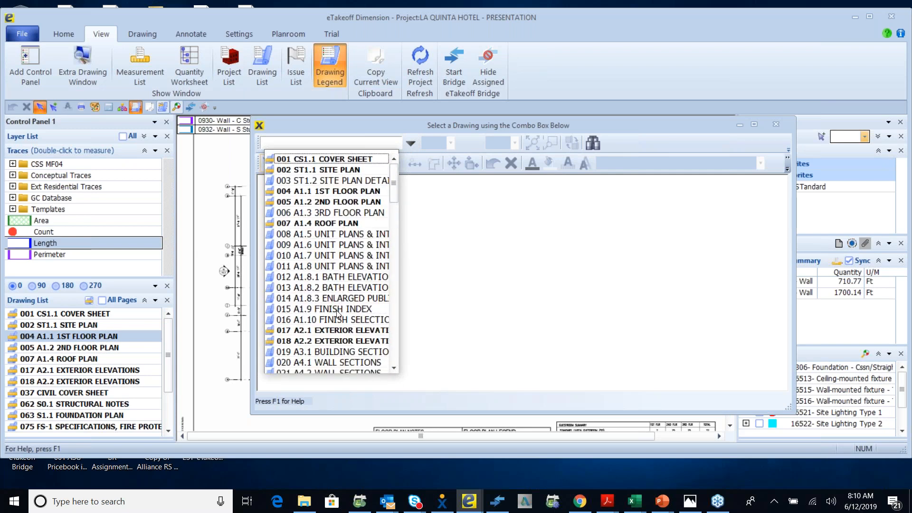
left_click(339, 310)
scroll(729, 288, "up", 3)
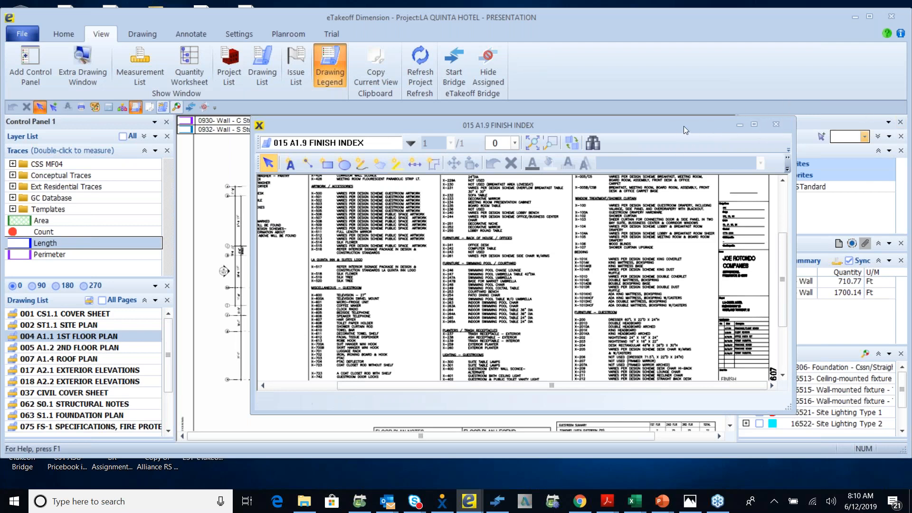
- Move the finish index window aside, examine its furniture schedules up close, and close the window
left_click_drag(684, 126, 715, 126)
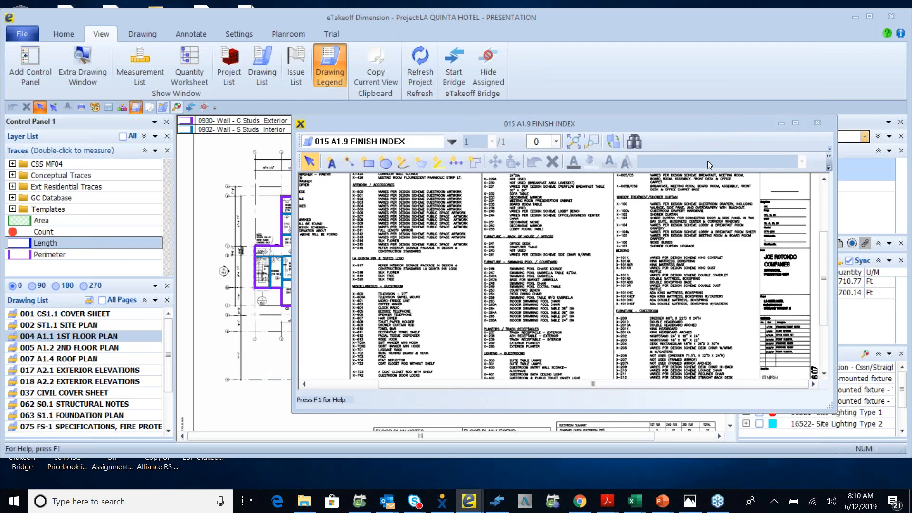
scroll(647, 288, "up", 2)
scroll(647, 288, "up", 1)
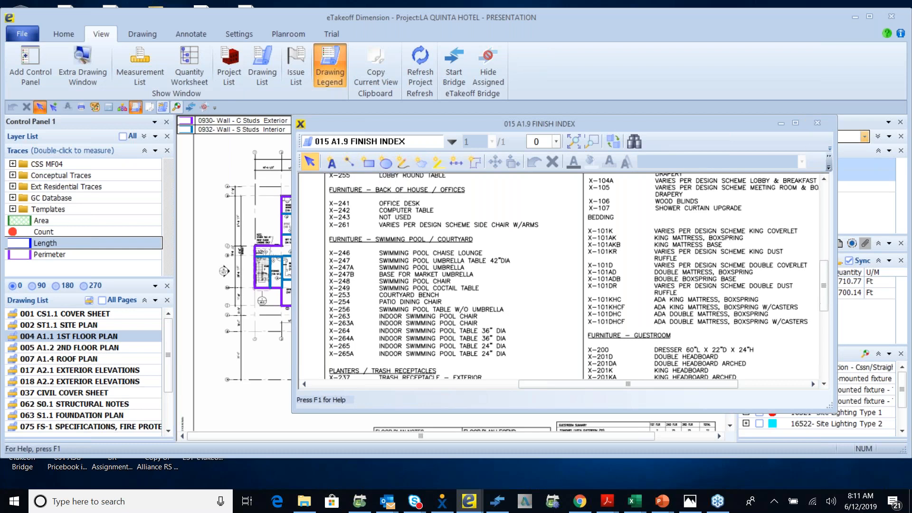
left_click(821, 125)
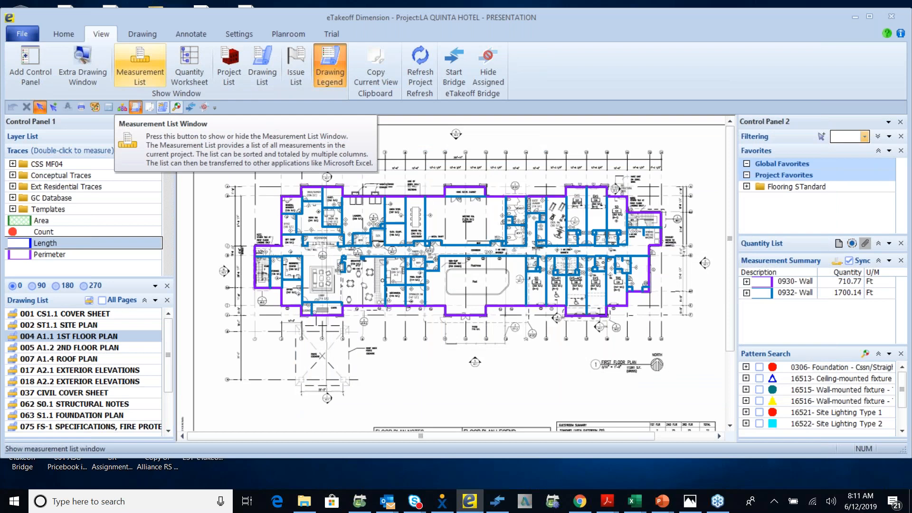
- Open the Measurement List and review the project's measurements from site paving through the last entry
left_click(140, 62)
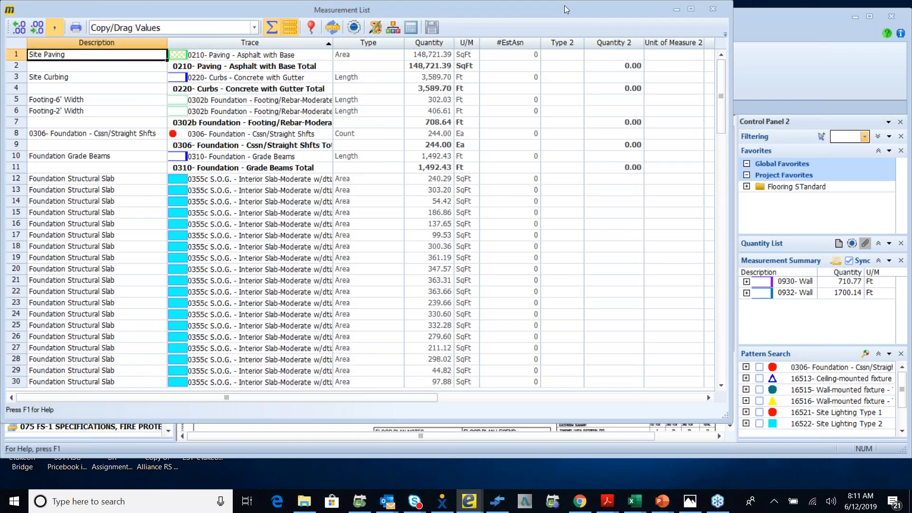
double_click(565, 7)
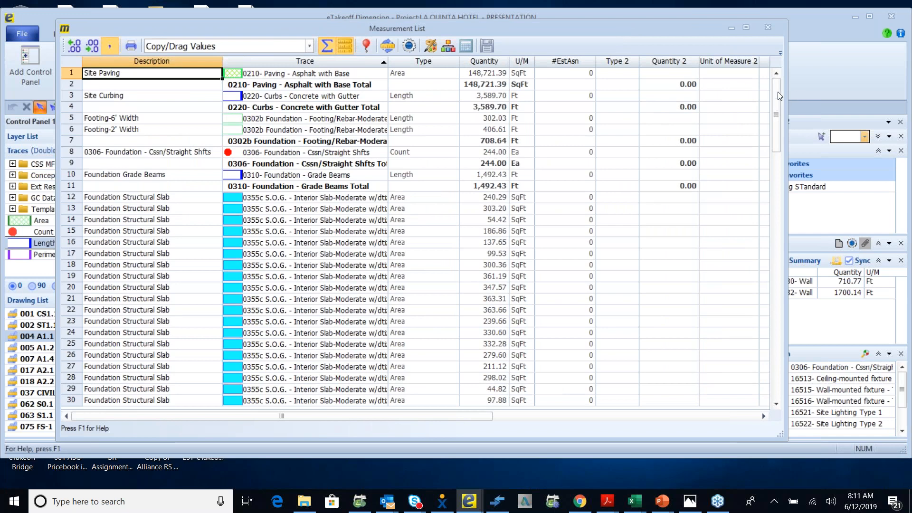
left_click_drag(780, 98, 780, 241)
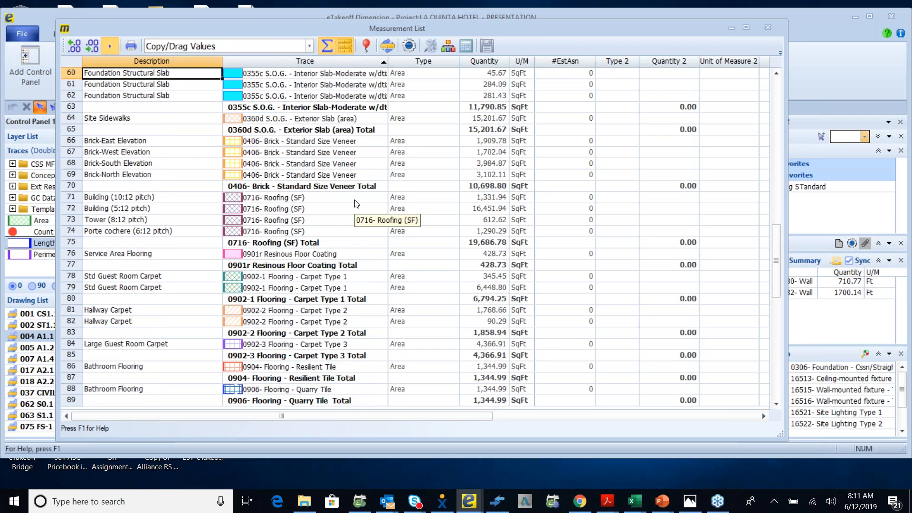
scroll(357, 203, "down", 4)
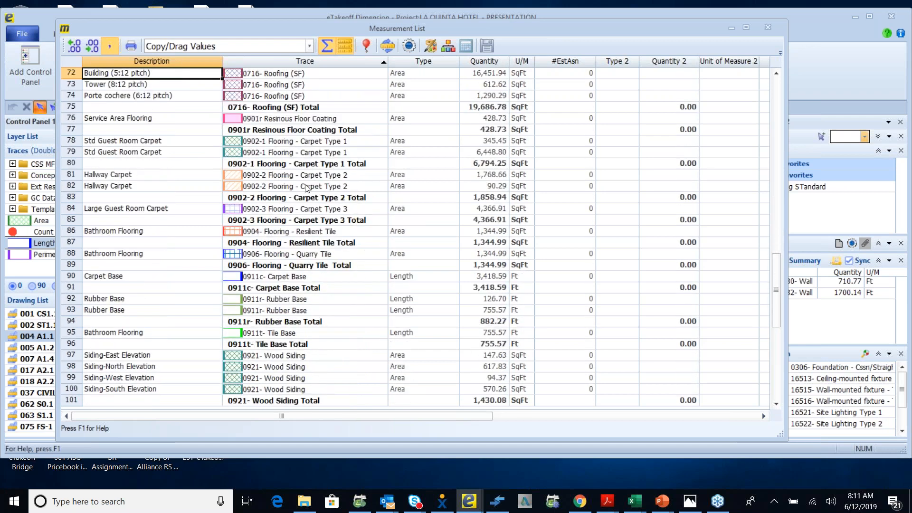
left_click_drag(780, 275, 781, 360)
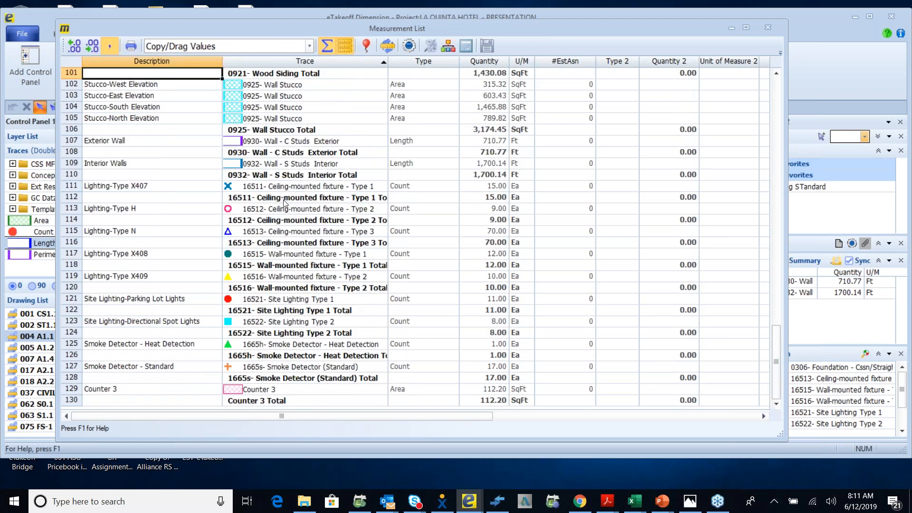
left_click_drag(778, 350, 769, 88)
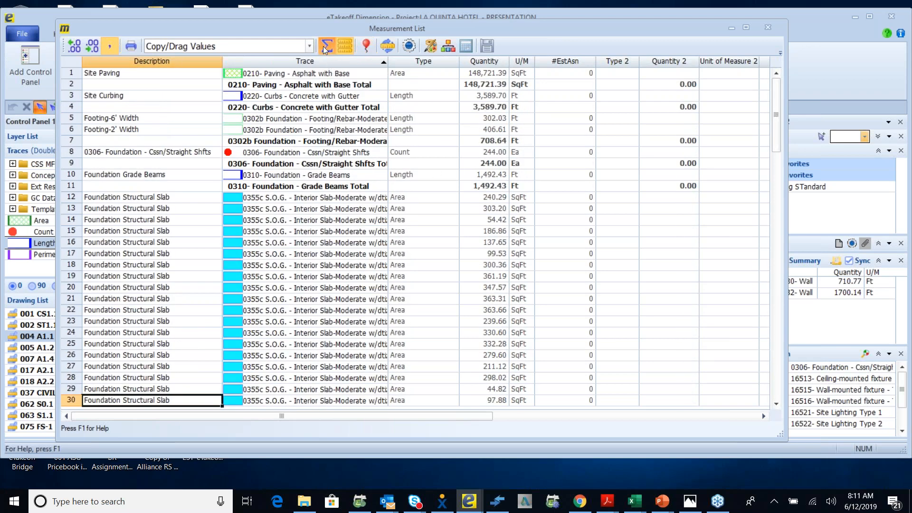
- Hide and restore the trace total rows in the Measurement List, and close the list
left_click(325, 46)
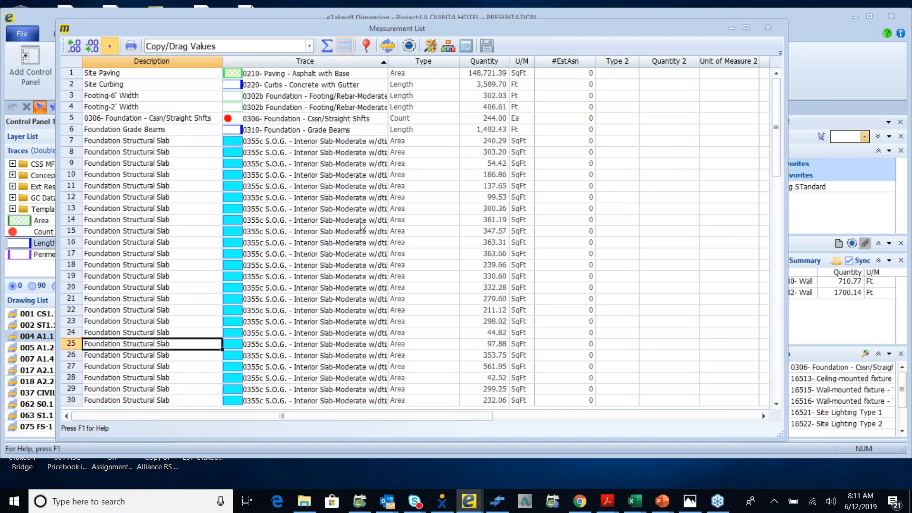
left_click(327, 46)
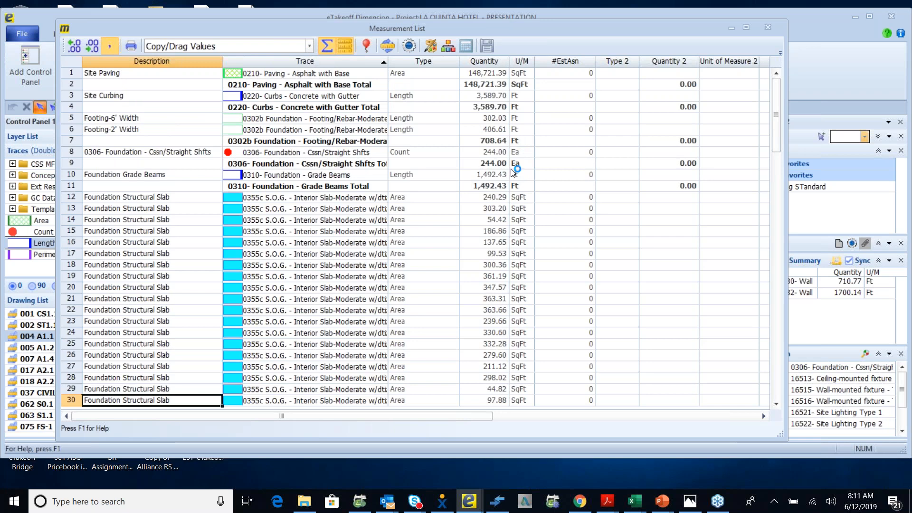
left_click(772, 30)
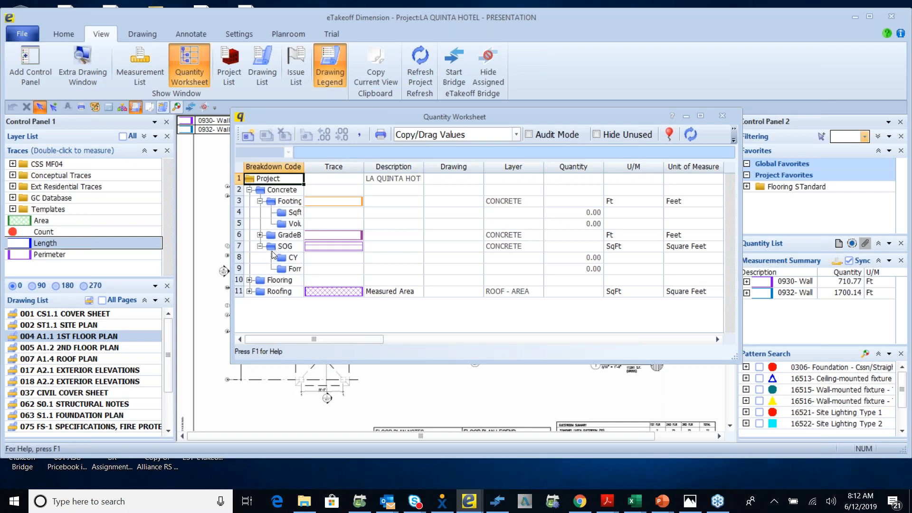
- Review the item properties of the SOG CY item and the Roofing item in the Quantity Worksheet
double_click(291, 258)
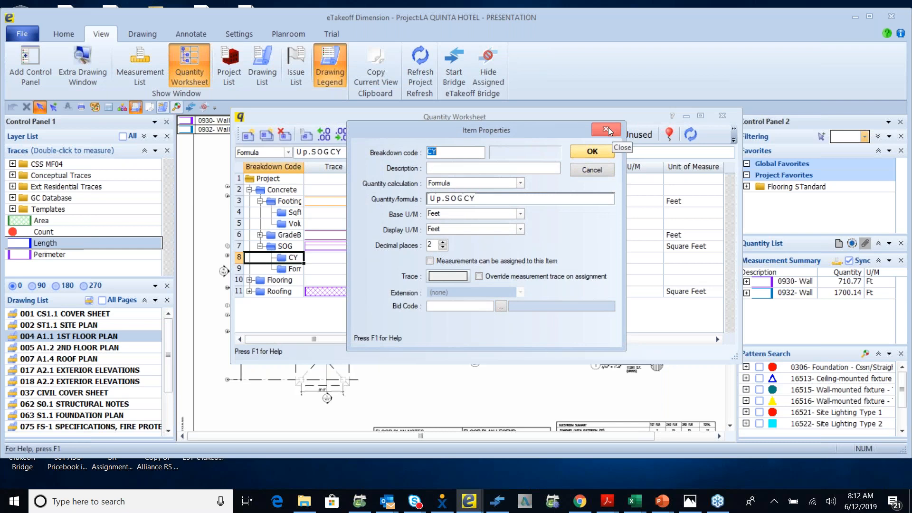
left_click(591, 151)
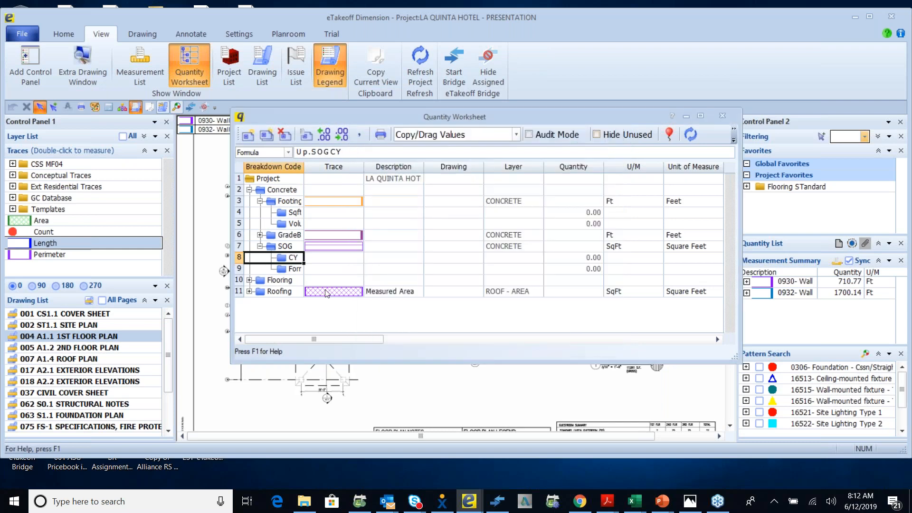
left_click(264, 294)
double_click(263, 295)
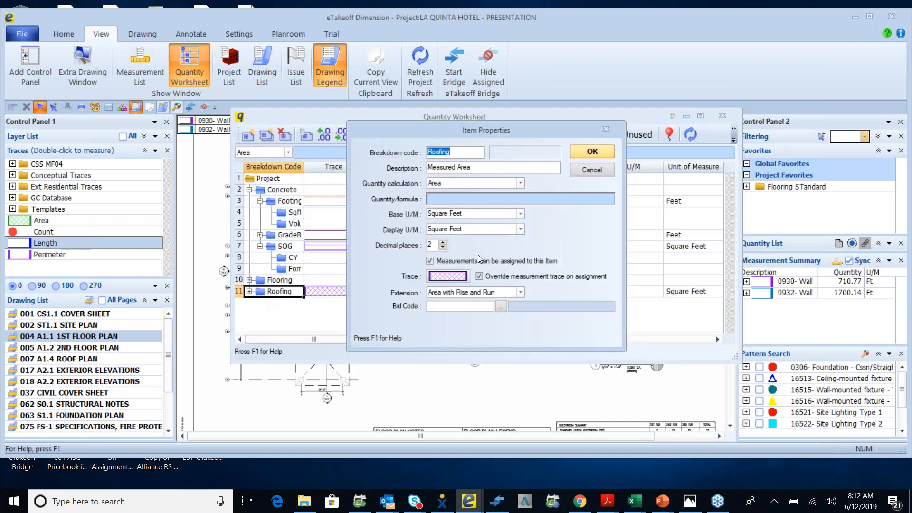
left_click(597, 147)
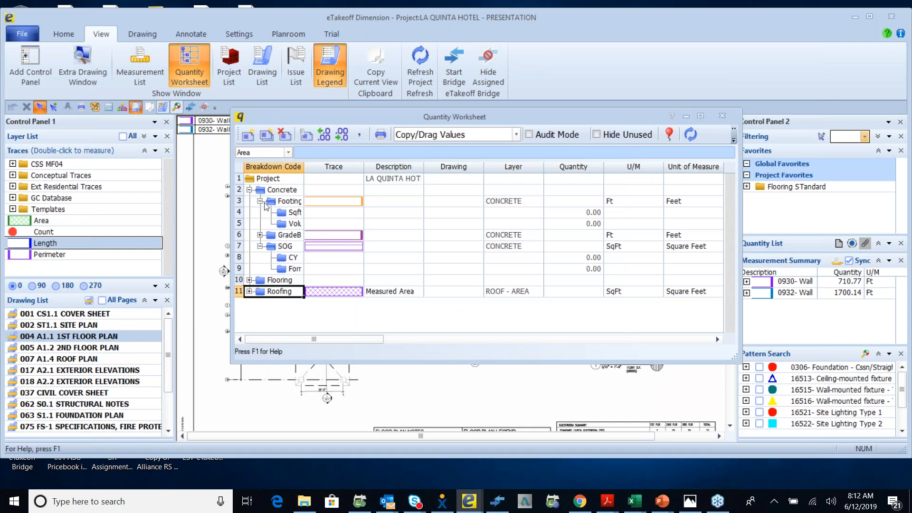
- Collapse and re-expand the footing items, expand the grade beam items, and close the Quantity Worksheet
left_click(262, 205)
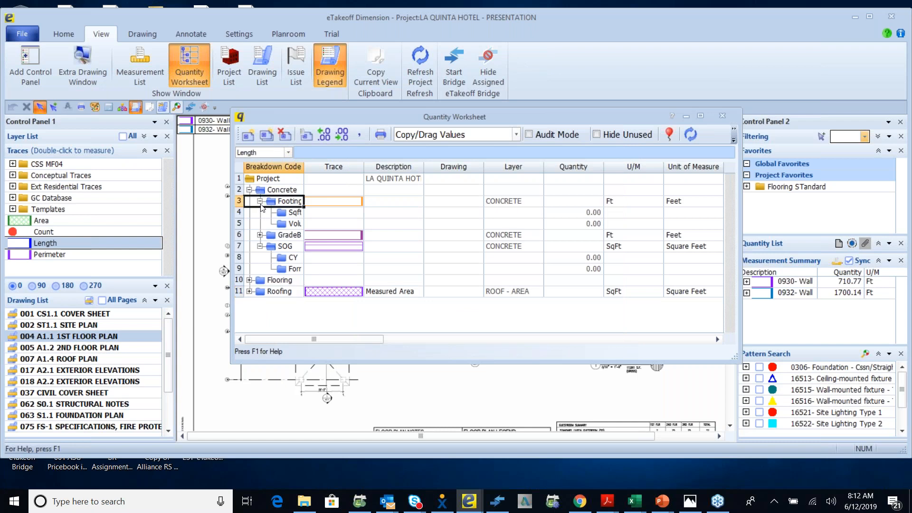
left_click(260, 202)
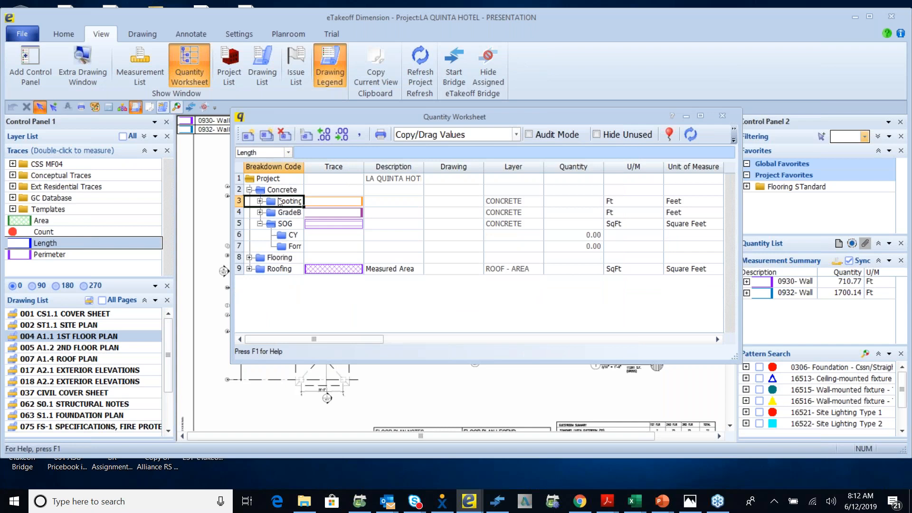
left_click(260, 201)
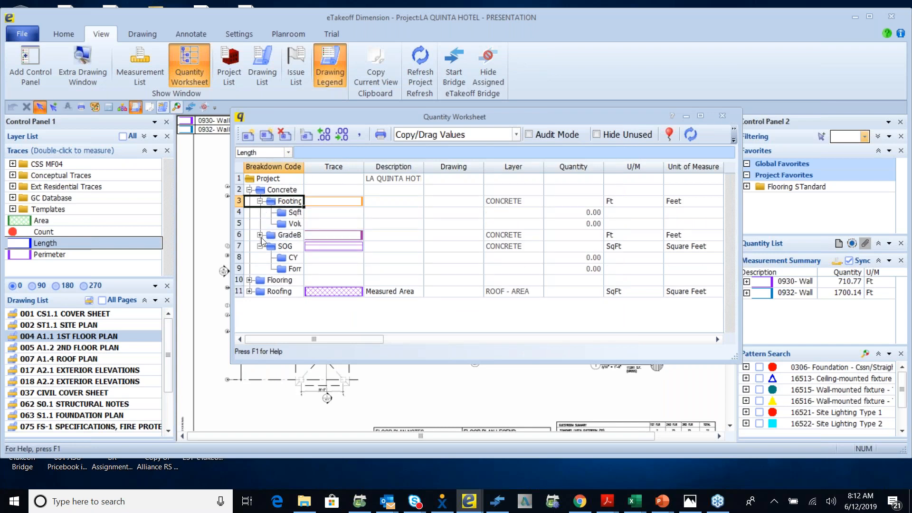
left_click(261, 236)
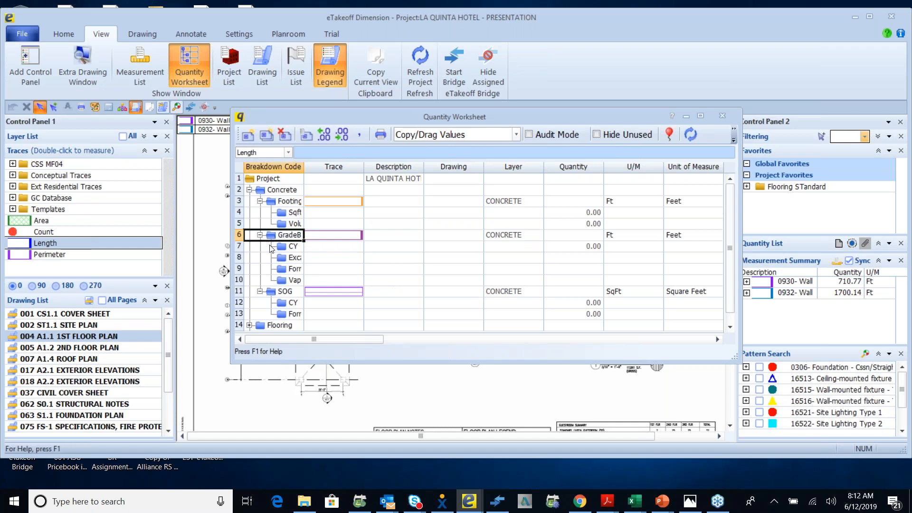
left_click(727, 117)
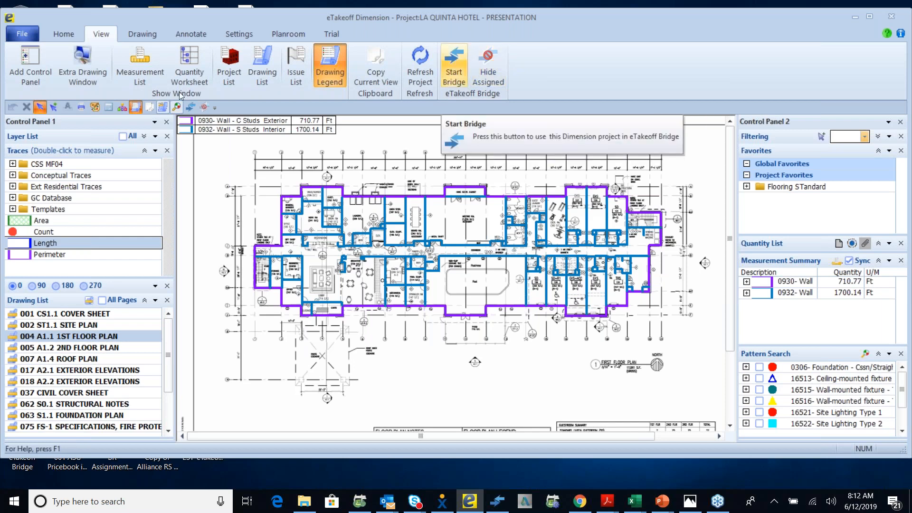
- Show the drawing commands and examine the area around the elevator equipment and board rooms on the first floor plan
left_click(156, 38)
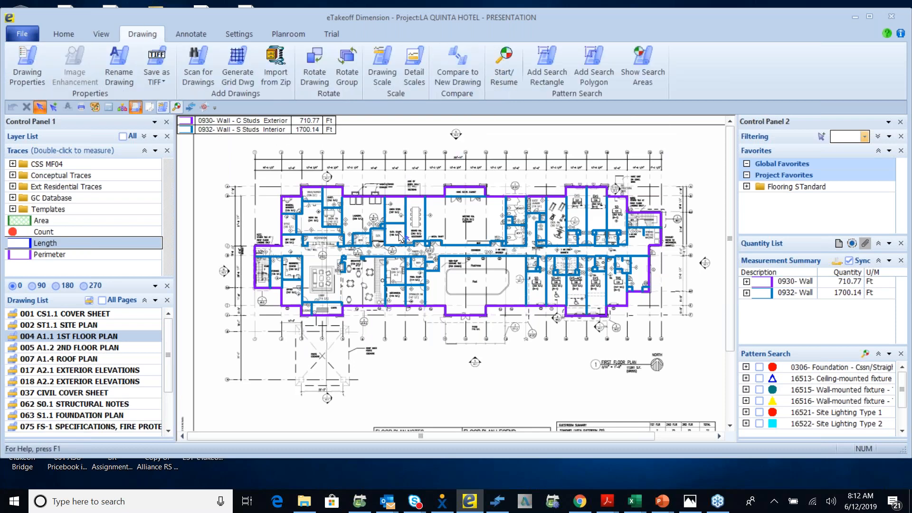
scroll(400, 236, "up", 5)
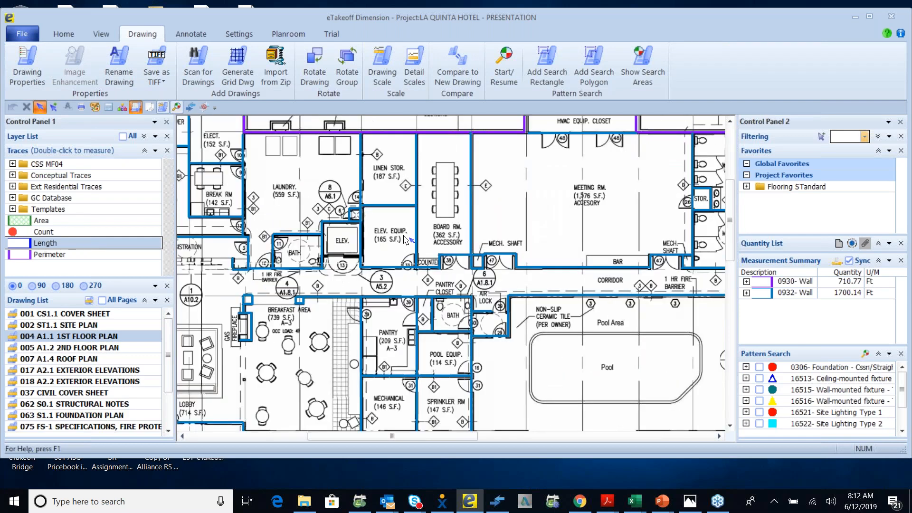
scroll(404, 239, "up", 2)
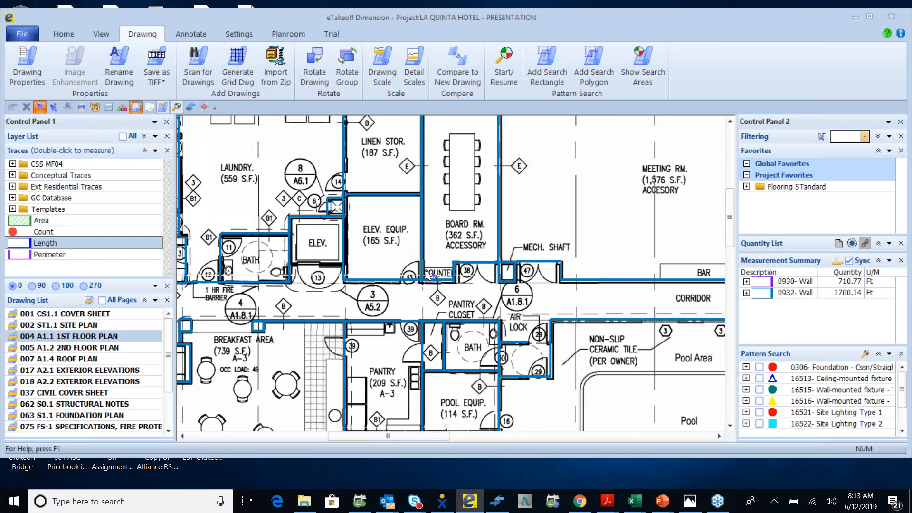
scroll(428, 275, "up", 2)
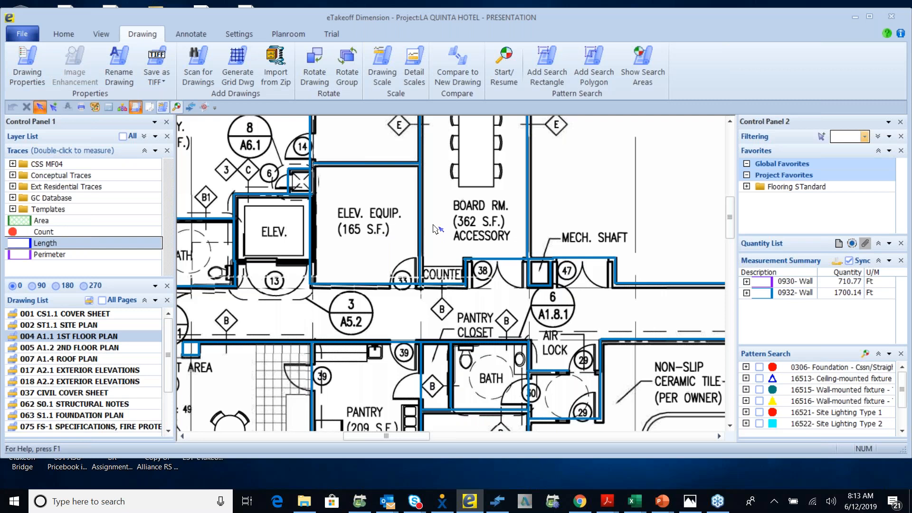
scroll(402, 257, "up", 2)
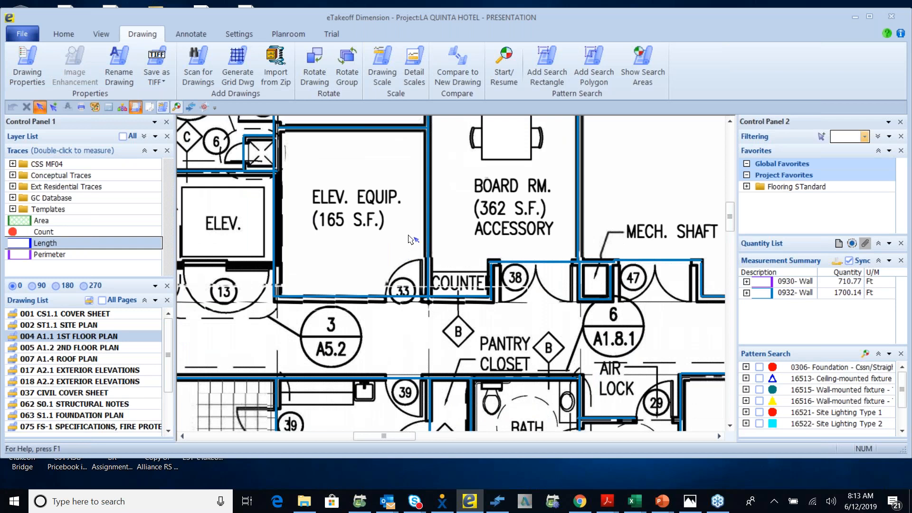
scroll(361, 198, "up", 1)
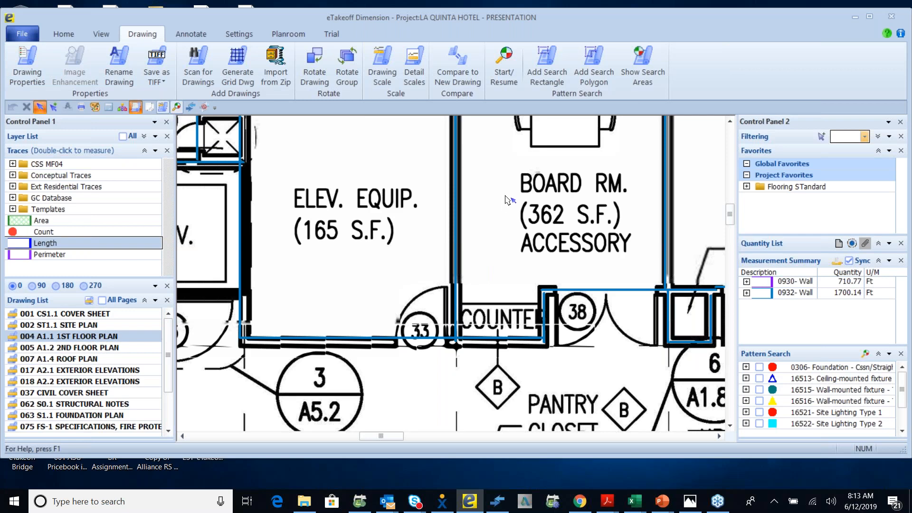
- Look at the Compare to New Drawing and pattern search descriptions, and bring the wider first floor plan back into view
scroll(507, 200, "down", 3)
mouse_move(484, 238)
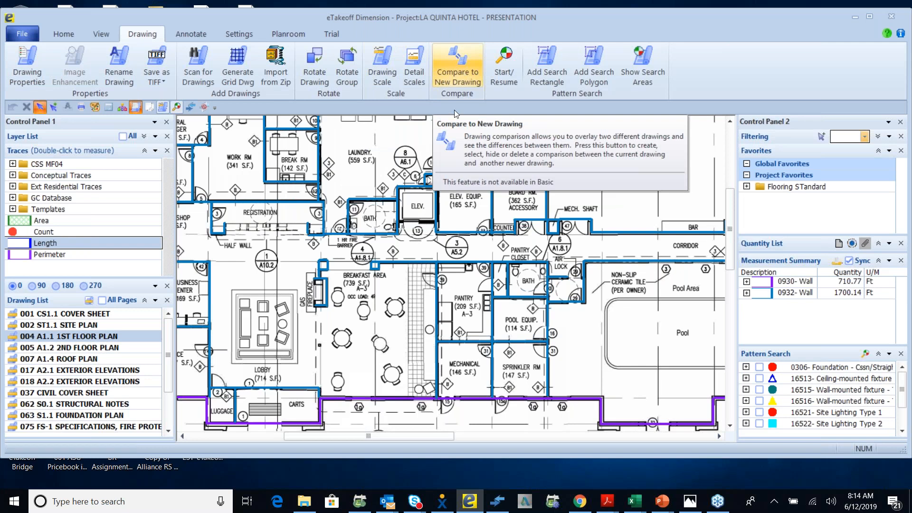
scroll(430, 202, "down", 2)
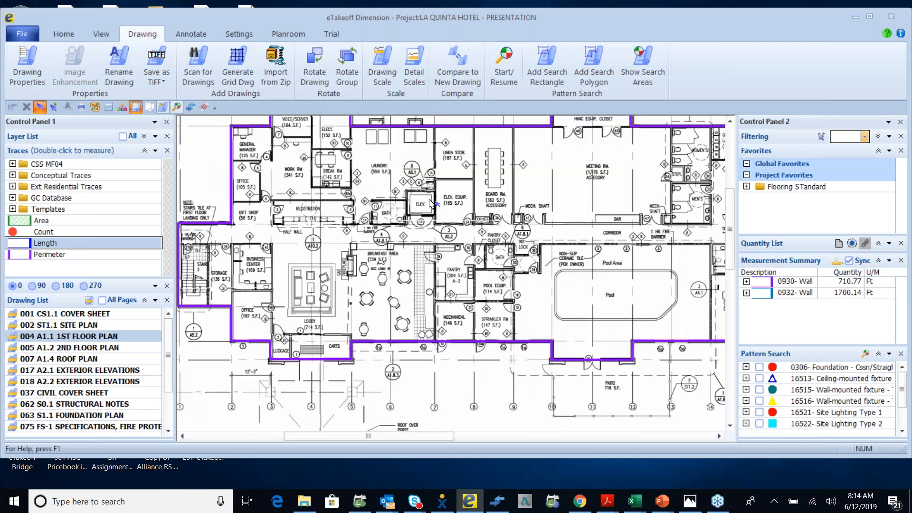
scroll(430, 203, "down", 2)
middle_click_drag(532, 214, 453, 238)
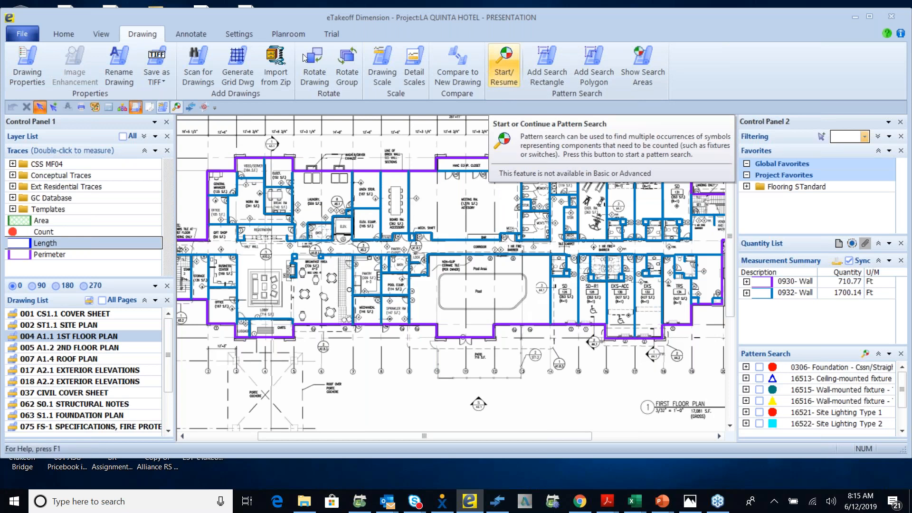
- Show the annotation and settings commands, look at the Dimension annotation and Edit Layers descriptions, and return to the takeoff commands
left_click(190, 34)
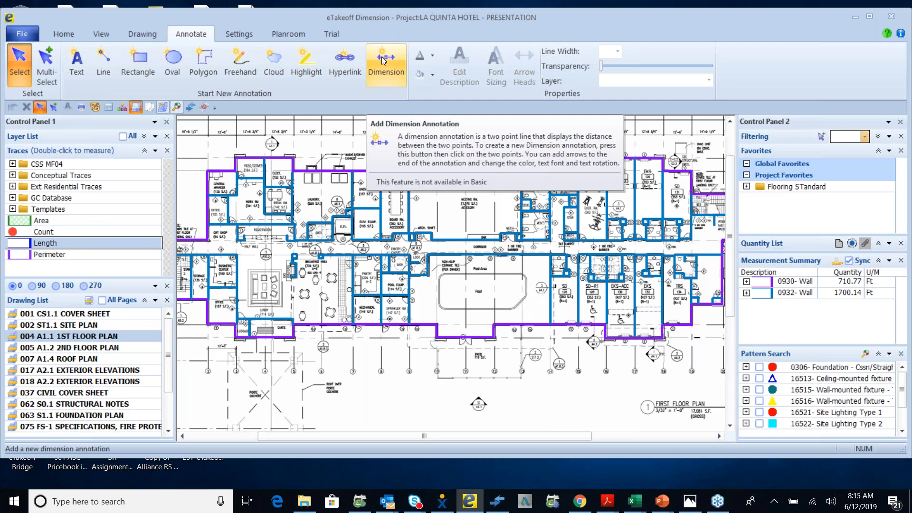
left_click(251, 40)
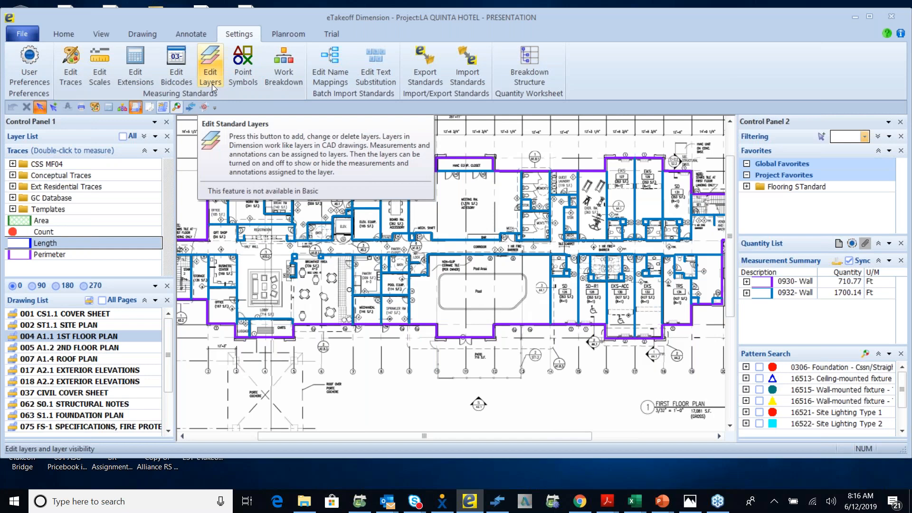
left_click(64, 34)
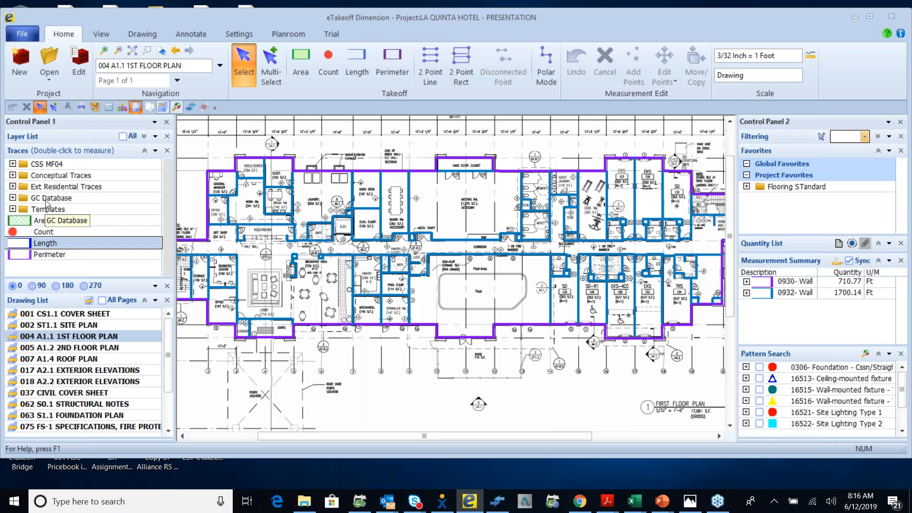
- Expand the Templates folder of the trace list and look through its trade categories
left_click(13, 209)
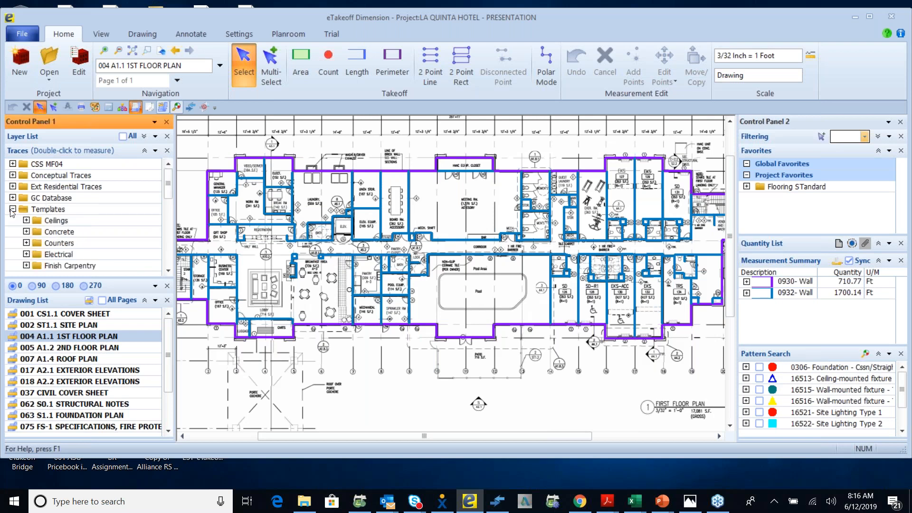
scroll(117, 224, "down", 3)
scroll(118, 225, "up", 3)
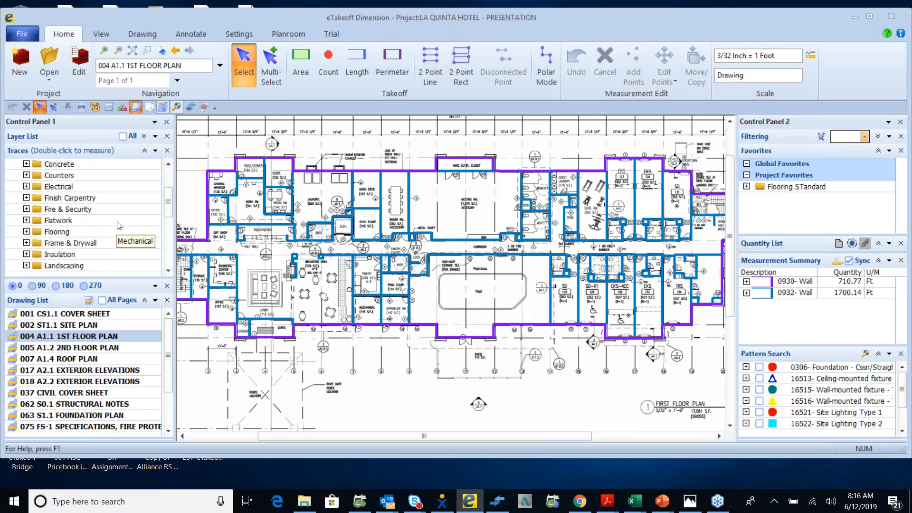
scroll(112, 215, "down", 1)
scroll(112, 216, "down", 6)
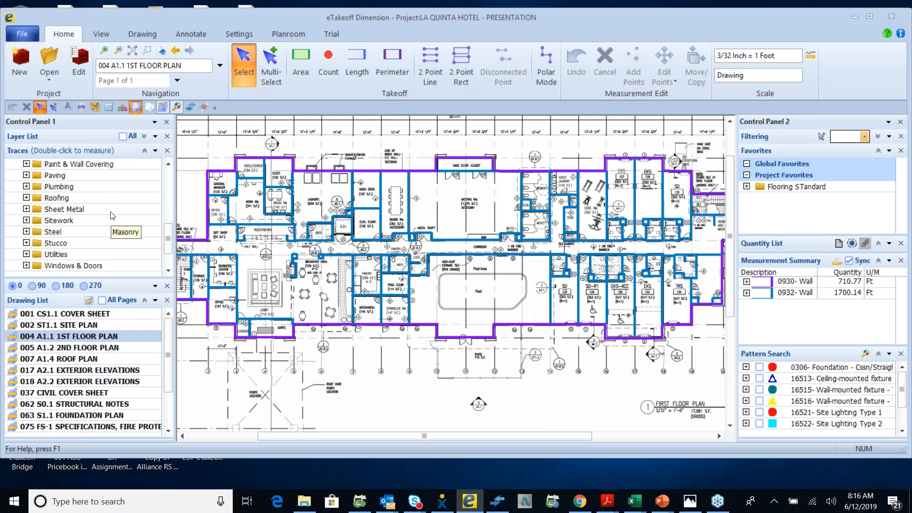
scroll(112, 215, "up", 2)
scroll(115, 215, "up", 1)
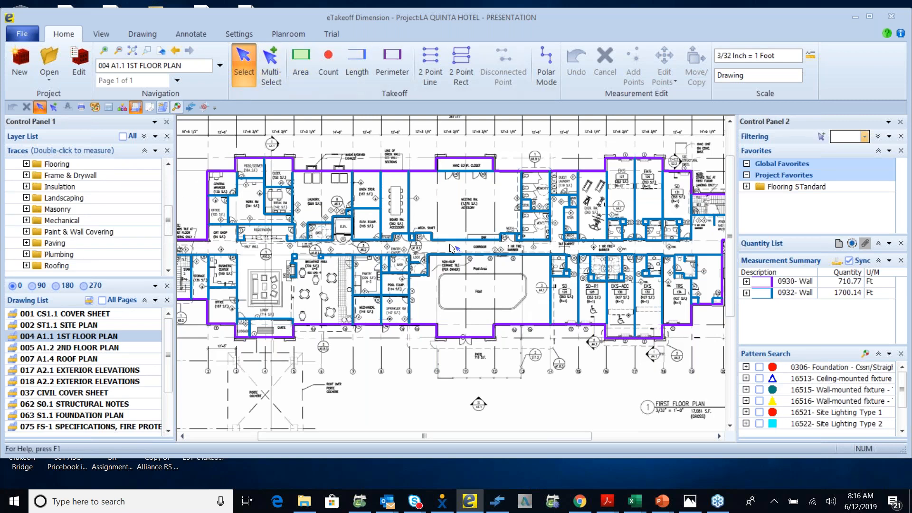
- Measure the pool room's floor with an Area takeoff, outlining its walls around the patio door recess and the air lock corner
scroll(451, 247, "up", 5)
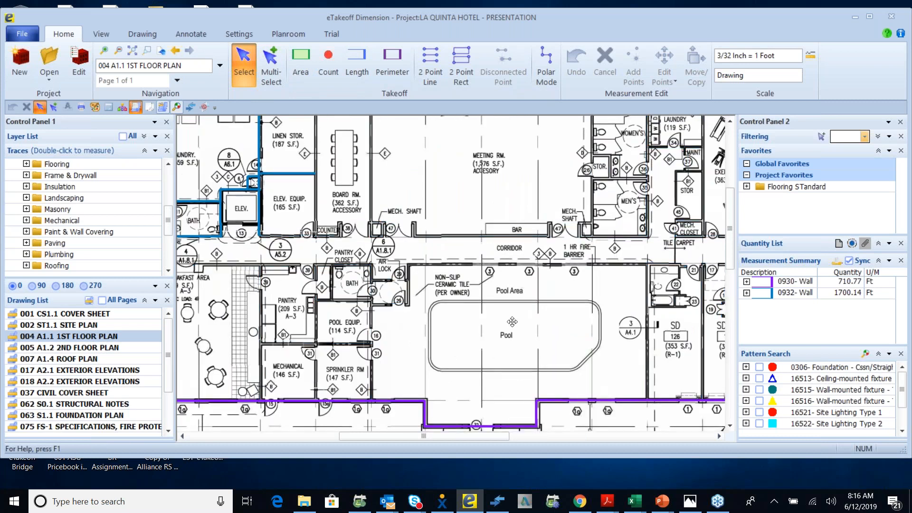
left_click(300, 64)
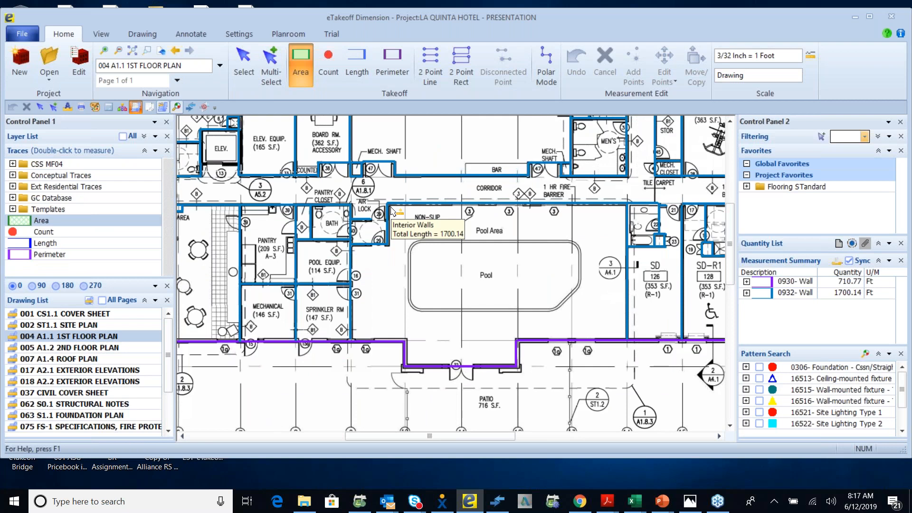
left_click(391, 207)
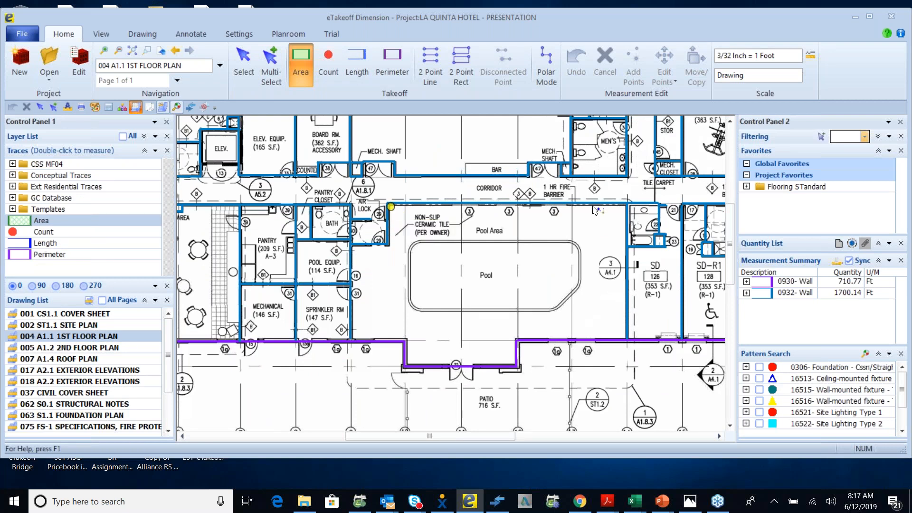
left_click(625, 207)
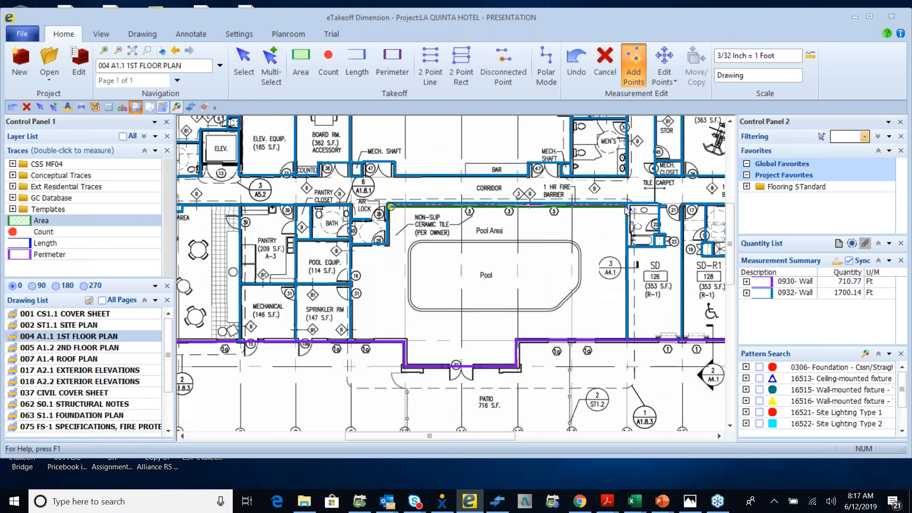
left_click(627, 338)
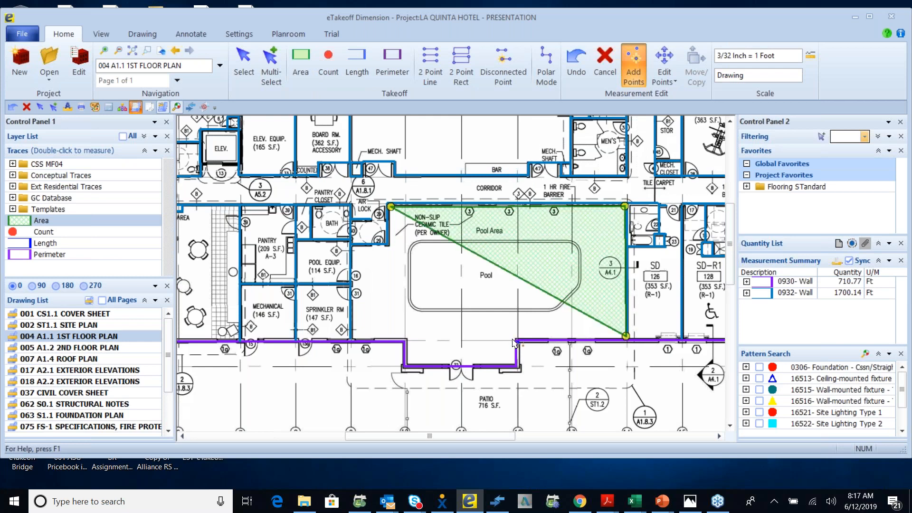
left_click(516, 338)
left_click(515, 362)
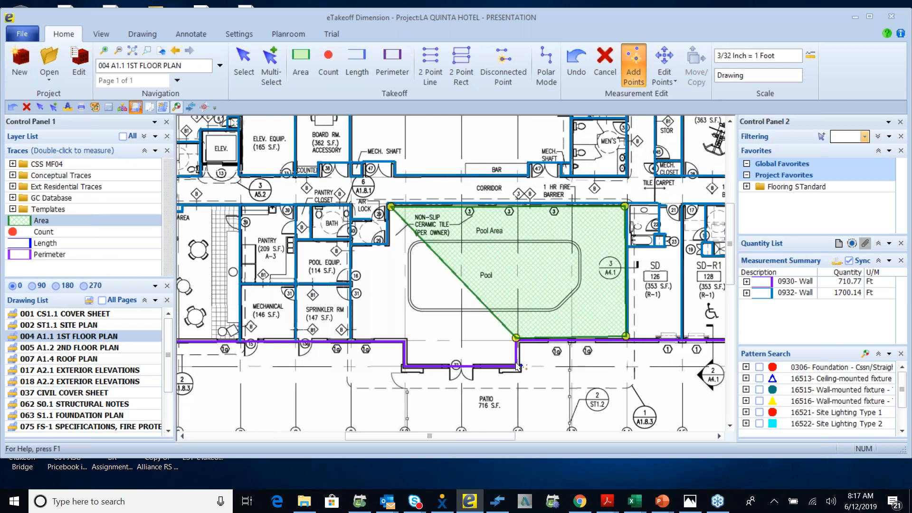
left_click(407, 364)
left_click(408, 363)
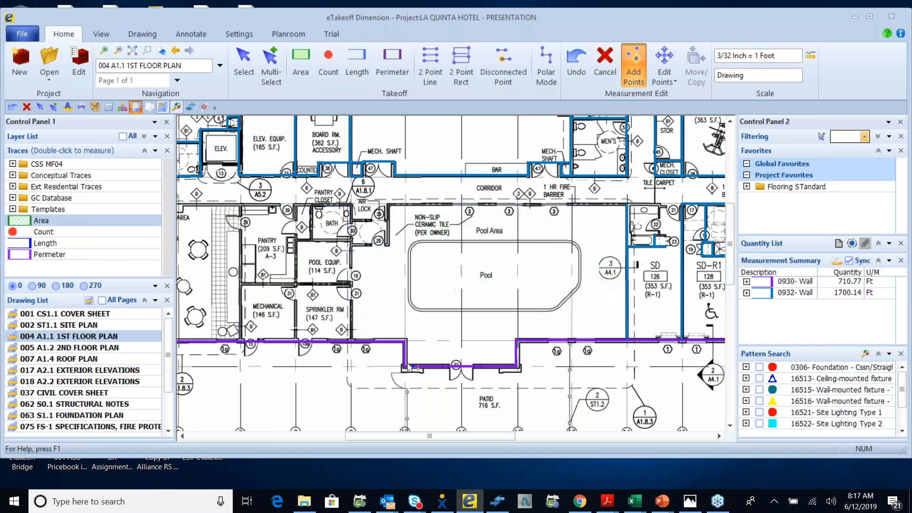
left_click(406, 338)
left_click(352, 341)
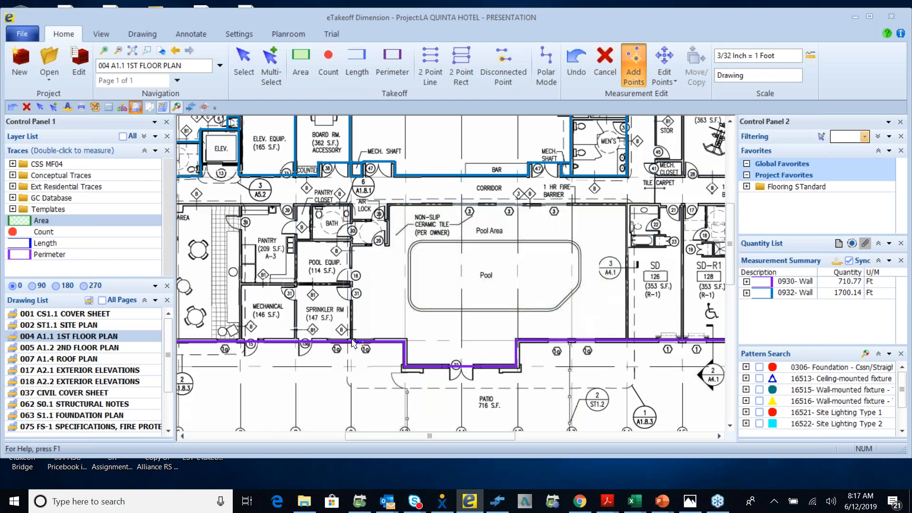
left_click(351, 246)
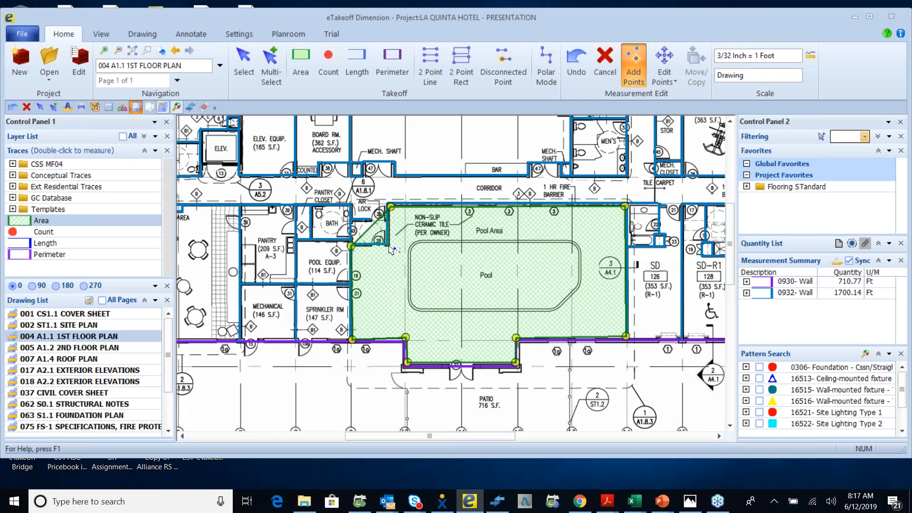
left_click(388, 246)
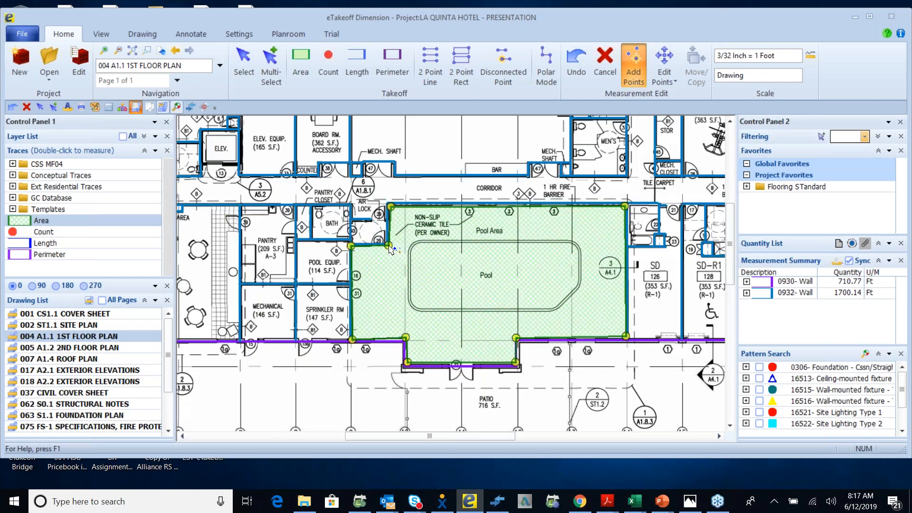
right_click(390, 246)
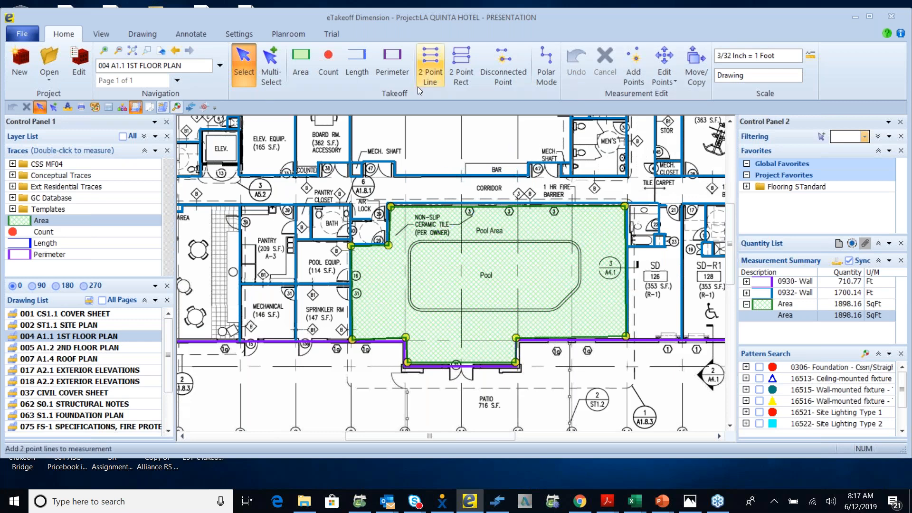
- Begin cutting the pool out of the area with Disconnected Point, tracing its upper edge and the upper-left rounded corner as an arc
left_click(500, 80)
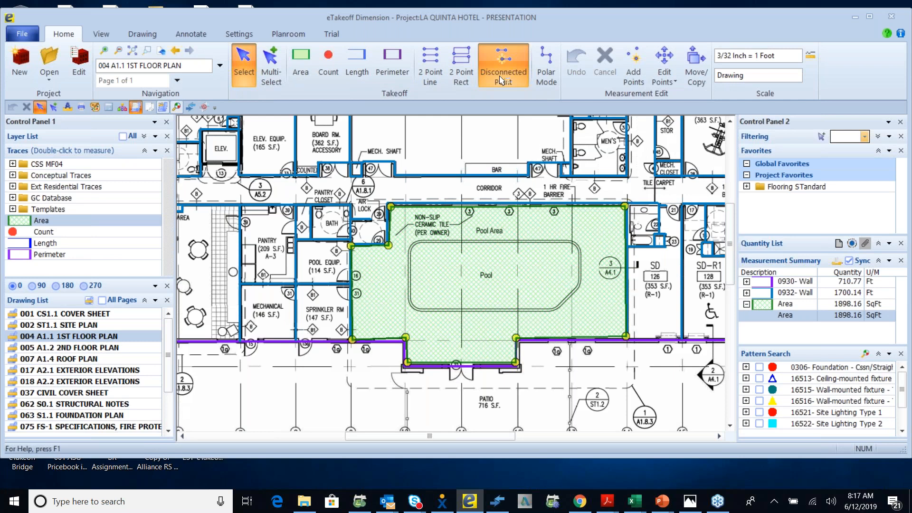
scroll(530, 202, "up", 3)
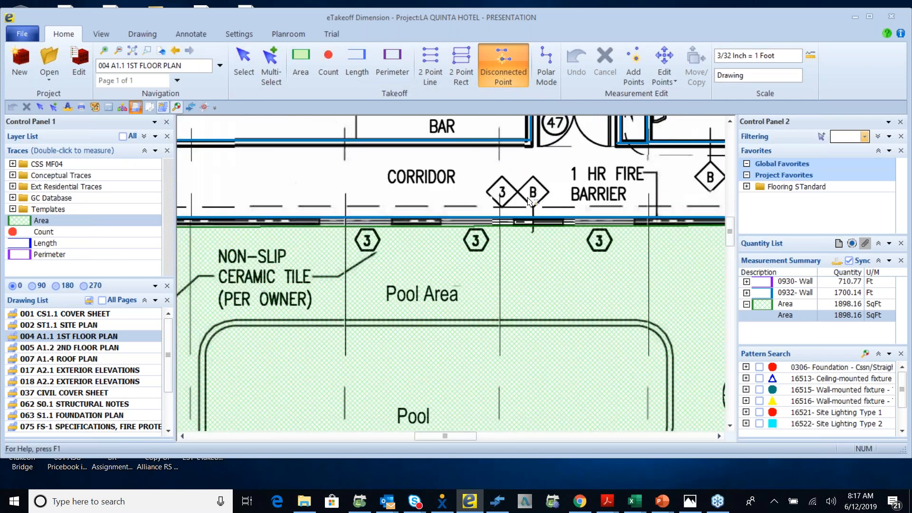
scroll(530, 202, "down", 4)
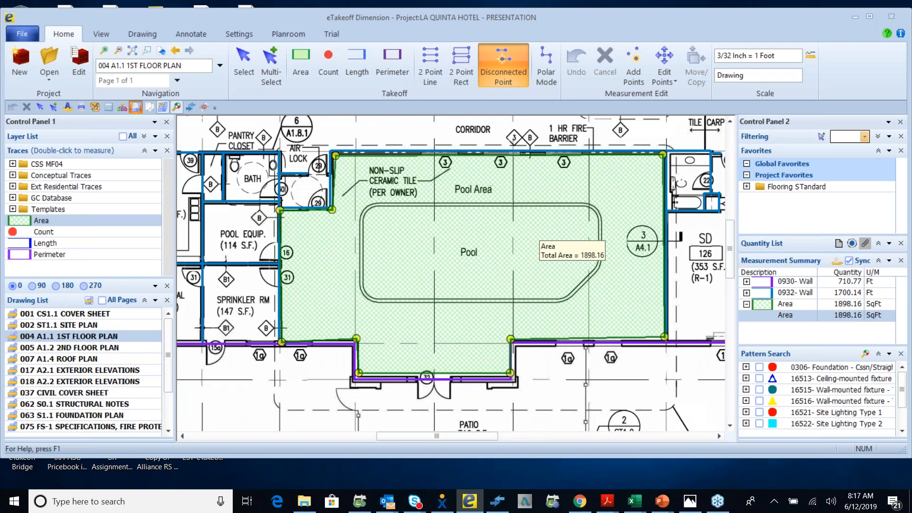
scroll(576, 208, "up", 2)
left_click(579, 205)
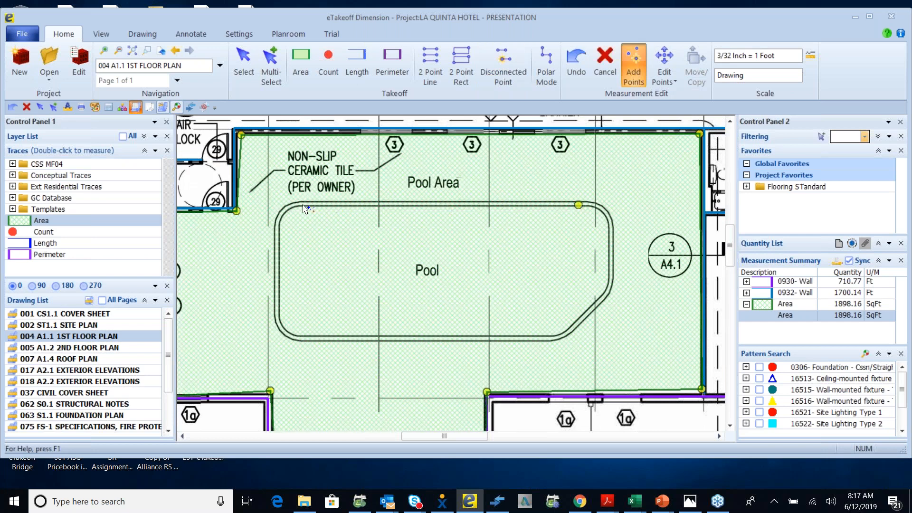
left_click(300, 203)
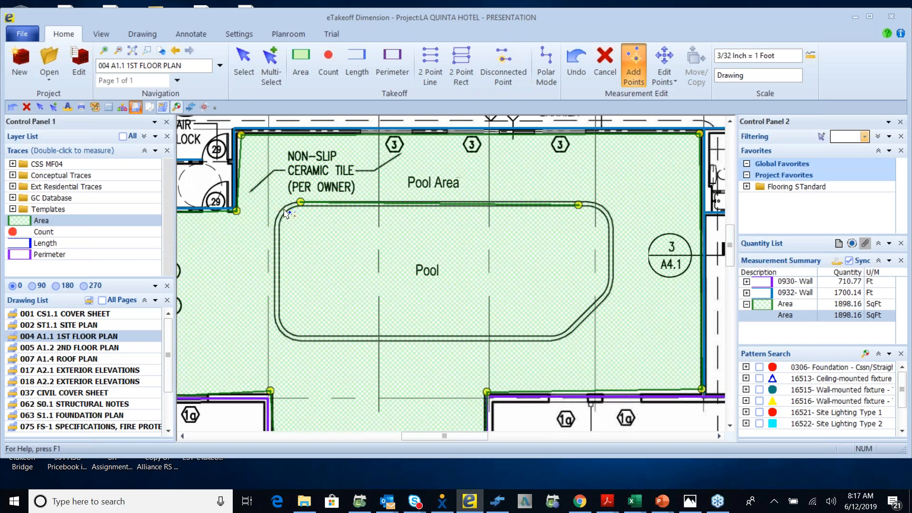
left_click(284, 208)
left_click(279, 220)
key("a")
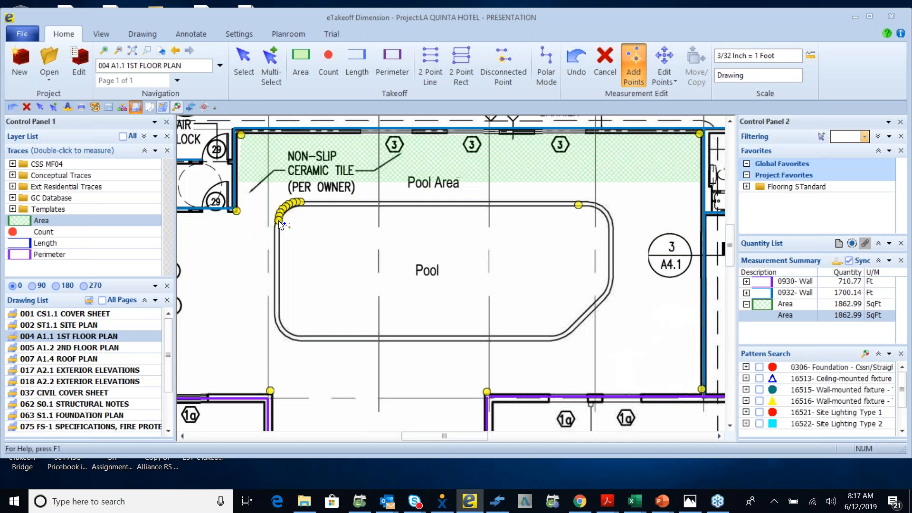
double_click(281, 224)
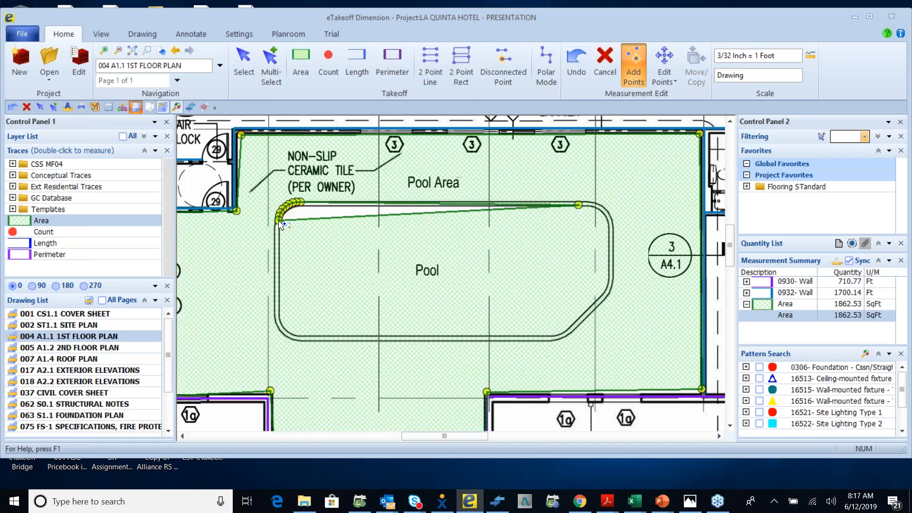
- Continue the pool cutout down its left edge and along its lower edge, tracing both lower rounded corners as arcs
left_click(279, 313)
left_click(282, 327)
double_click(298, 340)
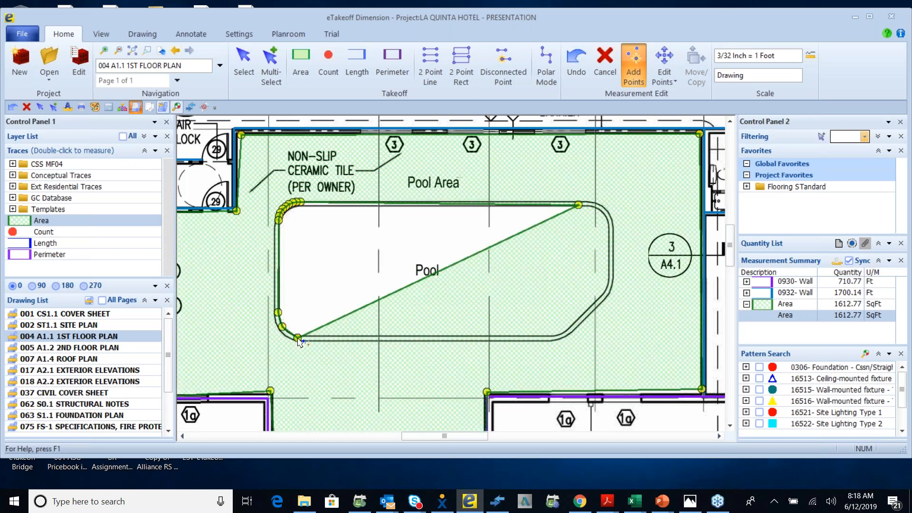
mouse_move(547, 344)
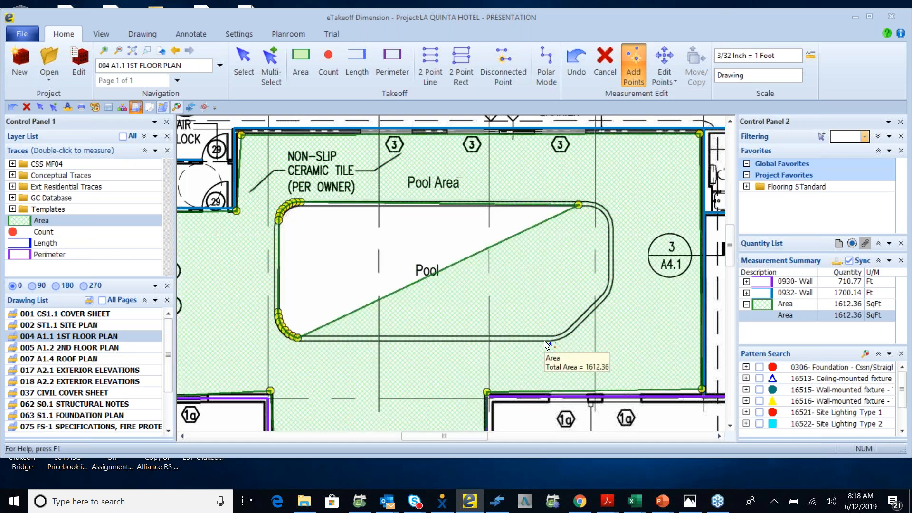
left_click(545, 338)
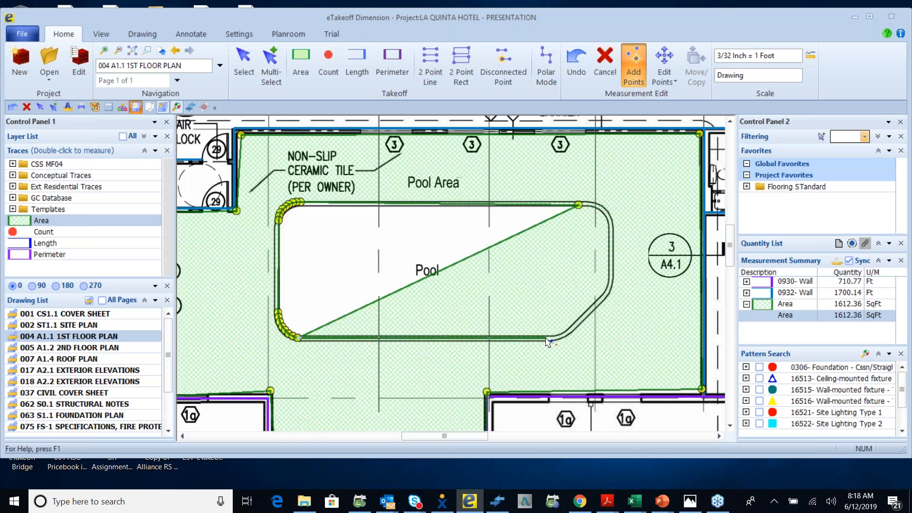
left_click_drag(545, 338, 571, 328)
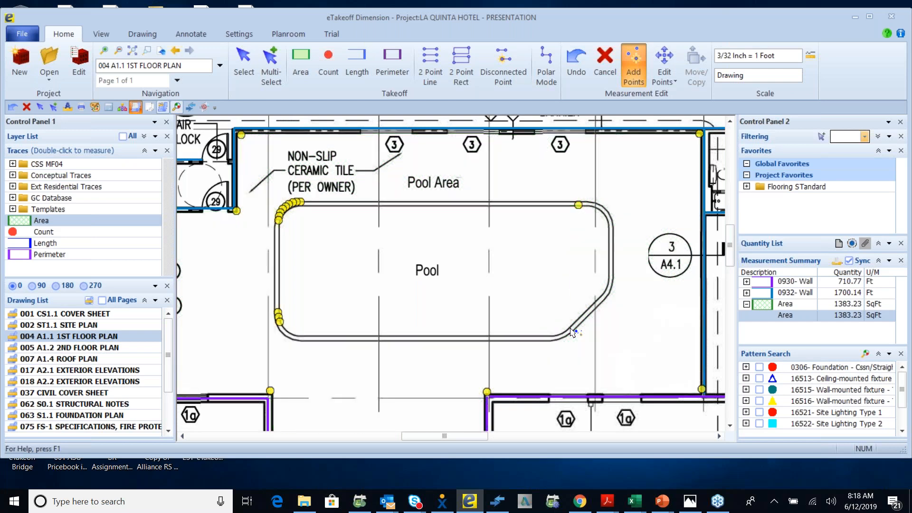
- Close the pool cutout along the diagonal and right edges with arcs at the remaining rounded corners, and finish the area measurement
left_click(603, 299)
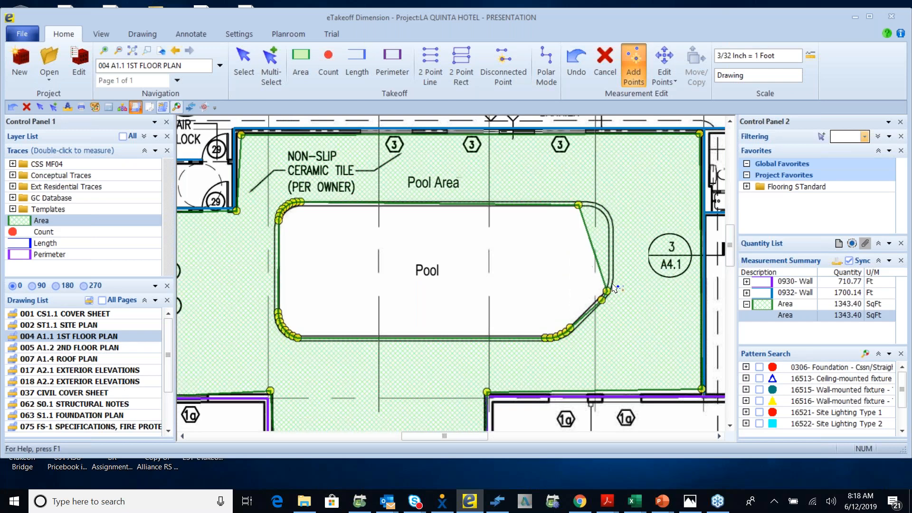
left_click(610, 282)
left_click(613, 285)
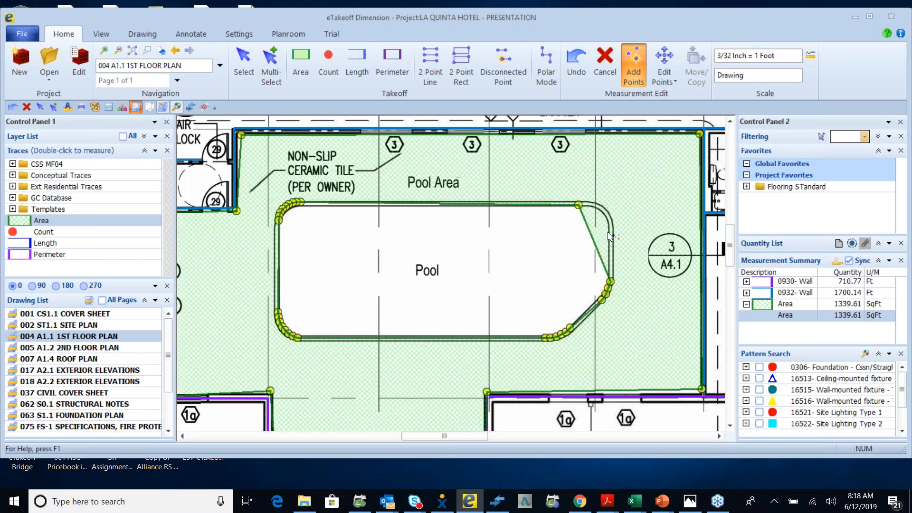
left_click(611, 223)
left_click(606, 210)
left_click(580, 202)
key("a")
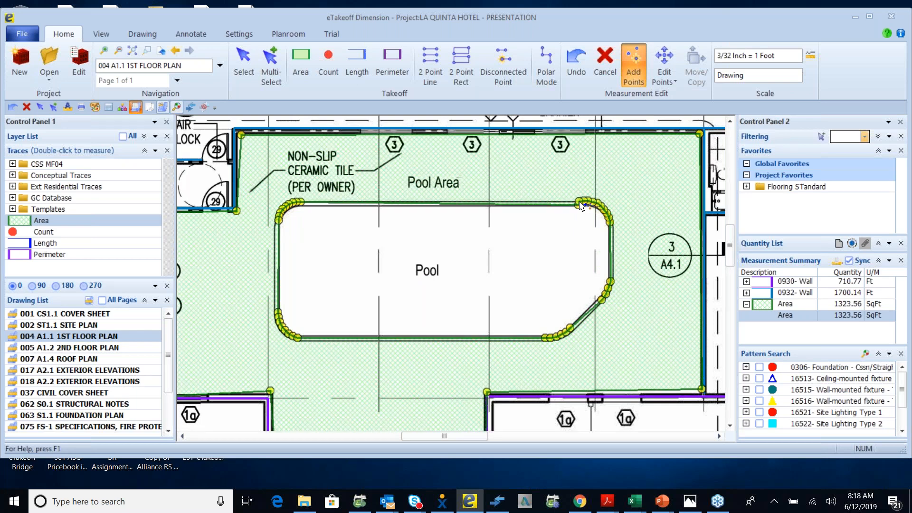
key("Escape")
- Draw a closed four-sided Length takeoff, about 117 ft in total, across the lower part of the patio below the pool area
scroll(549, 260, "down", 1)
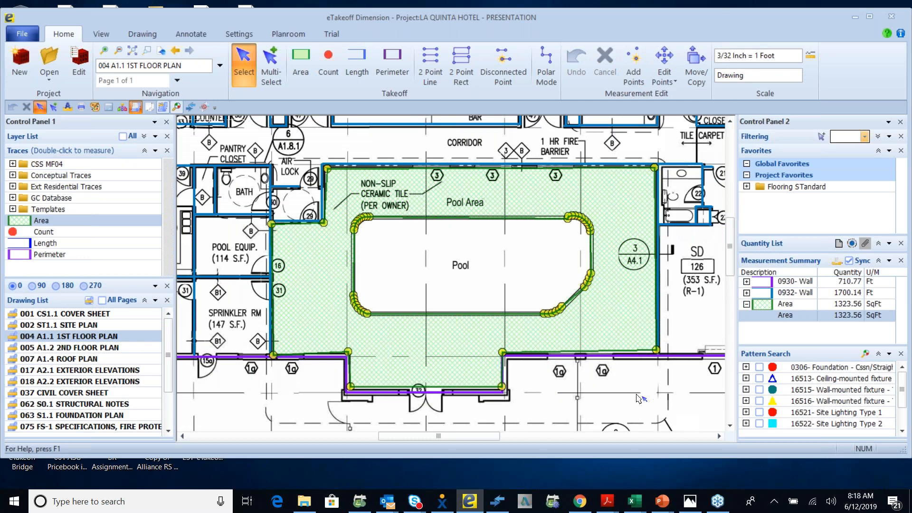
middle_click_drag(640, 373, 624, 182)
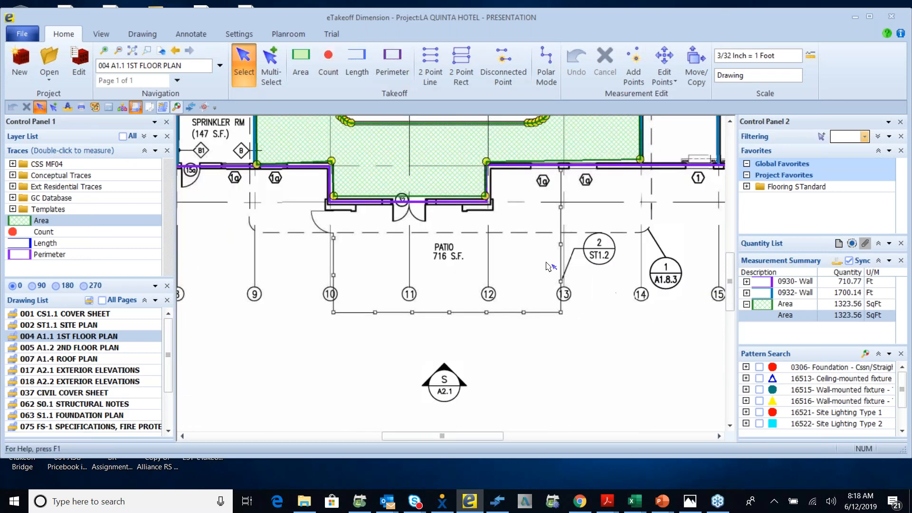
left_click(359, 61)
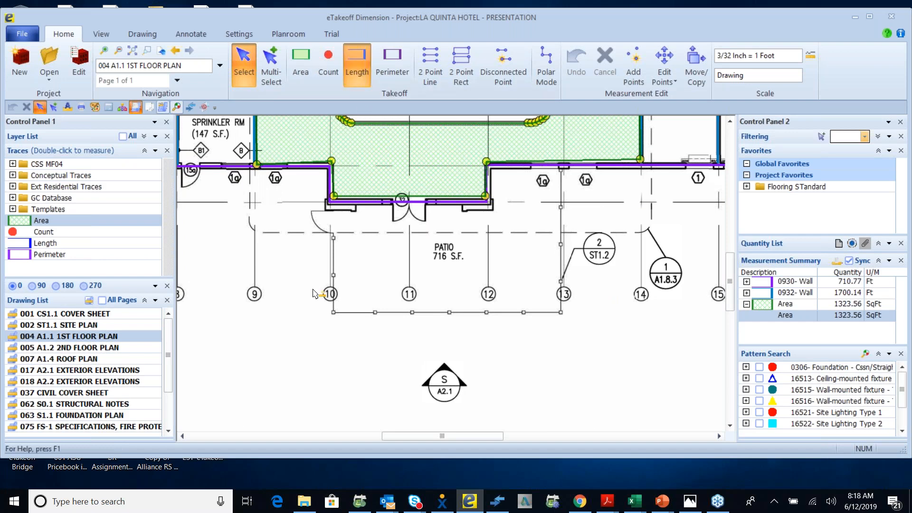
left_click(268, 275)
left_click(531, 268)
left_click(543, 359)
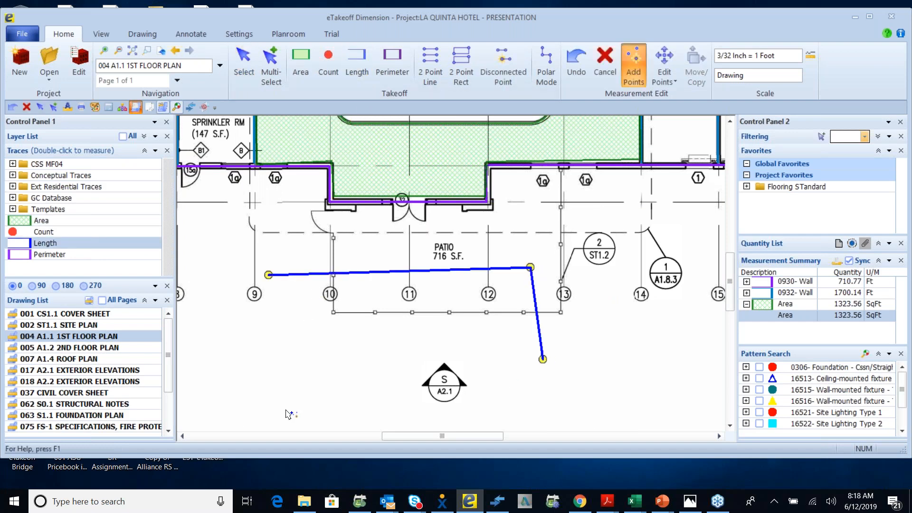
left_click(268, 374)
left_click(269, 278)
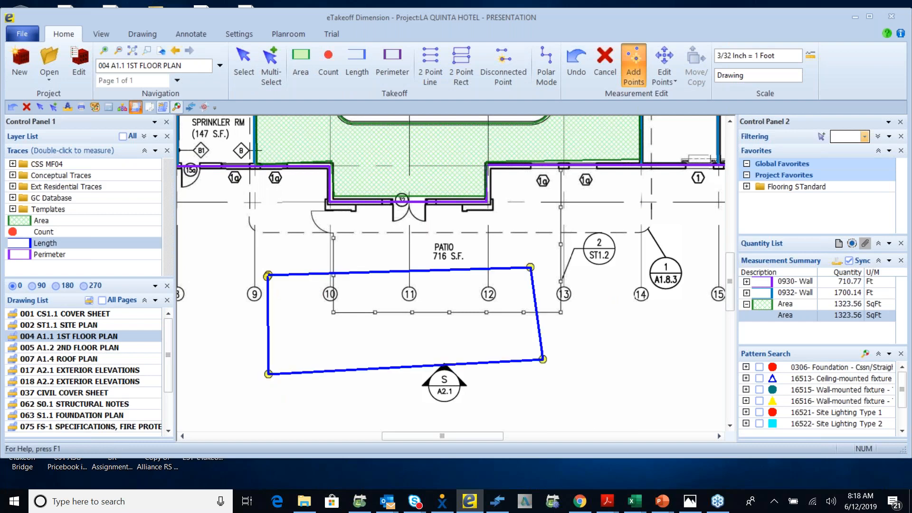
right_click(274, 281)
- Draw two adjoining rectangles with 2 Point Rect beside the patio, spanning grid lines 13 to 15, about 76 ft in total
left_click(459, 70)
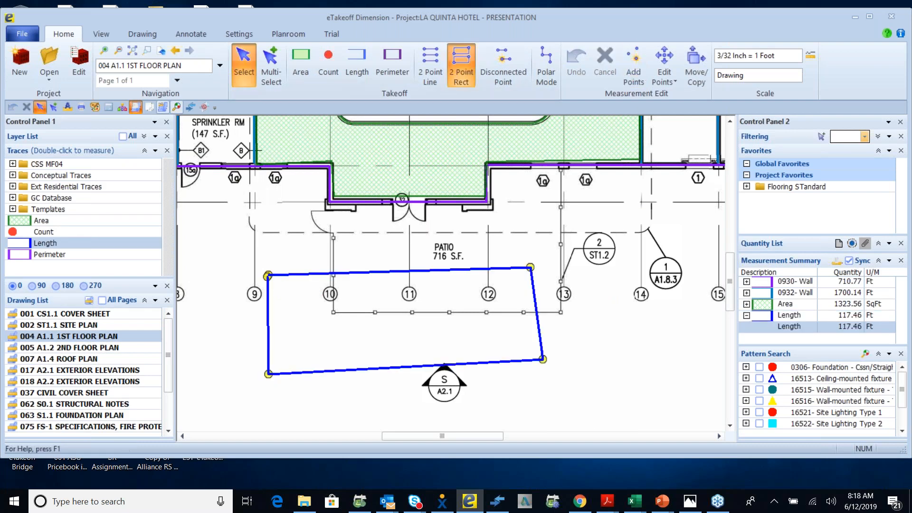
left_click(568, 210)
left_click(642, 295)
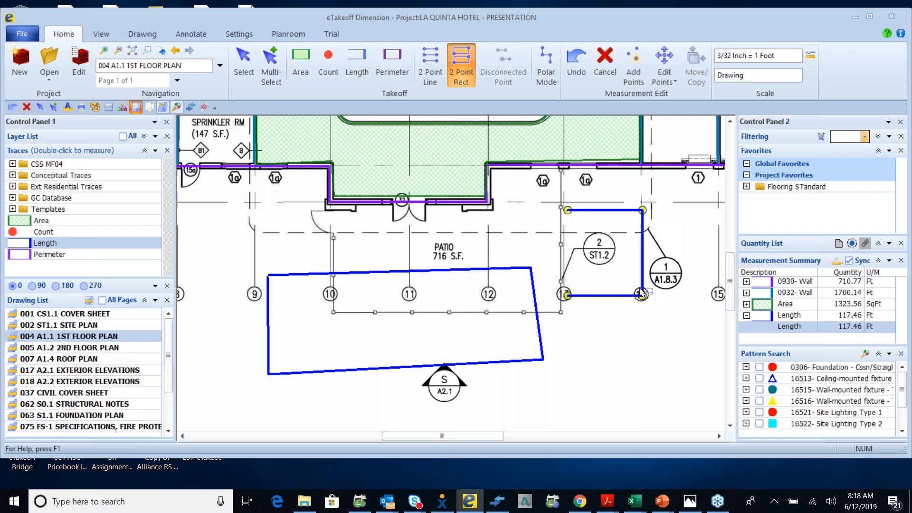
left_click(643, 210)
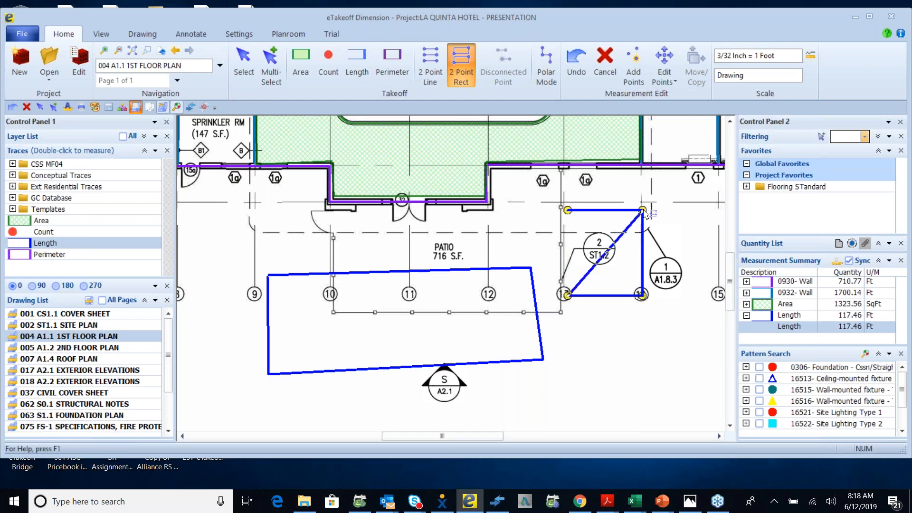
left_click(719, 292)
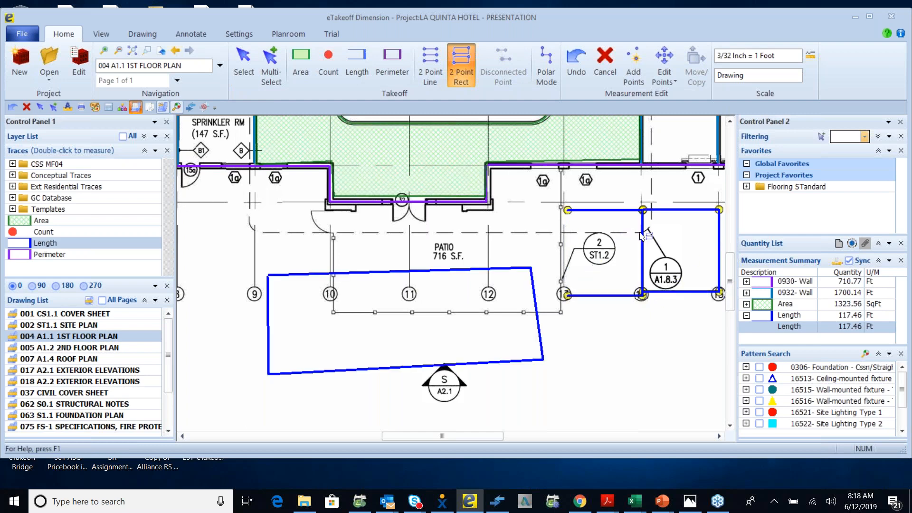
key("Escape")
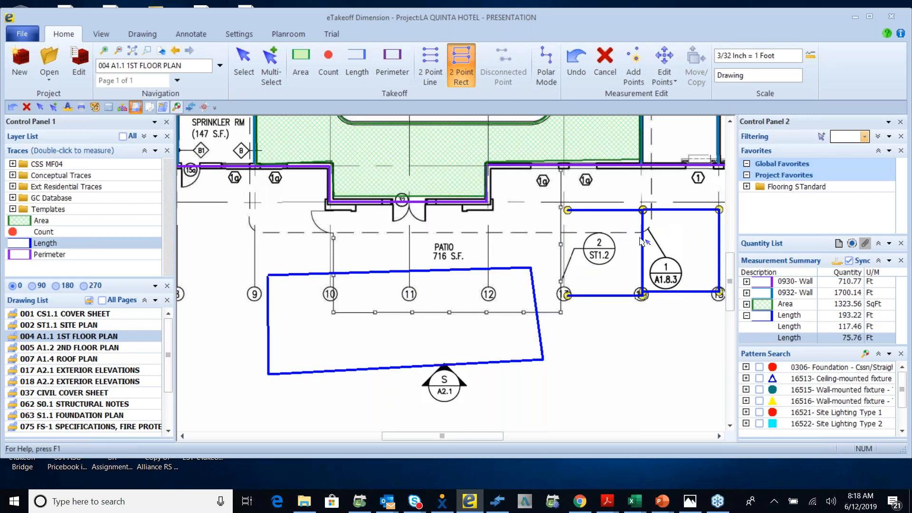
- Open the drawing 005 A1.2 2ND FLOOR PLAN and bring its floor plan and takeoff legend into view
scroll(625, 236, "down", 3)
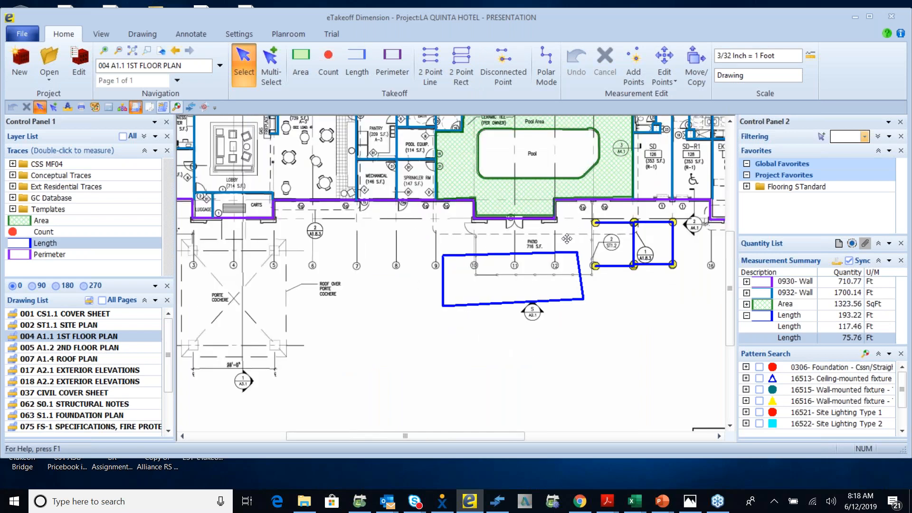
scroll(571, 235, "up", 3)
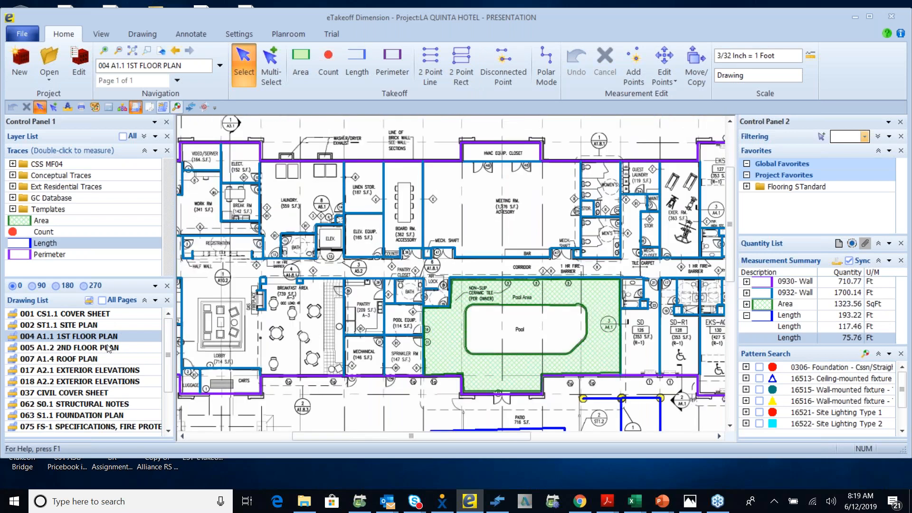
left_click(102, 349)
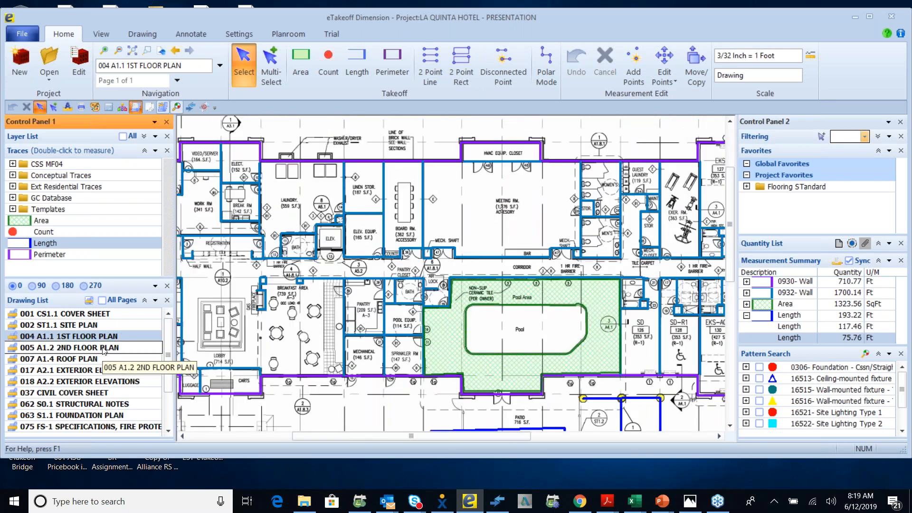
double_click(102, 350)
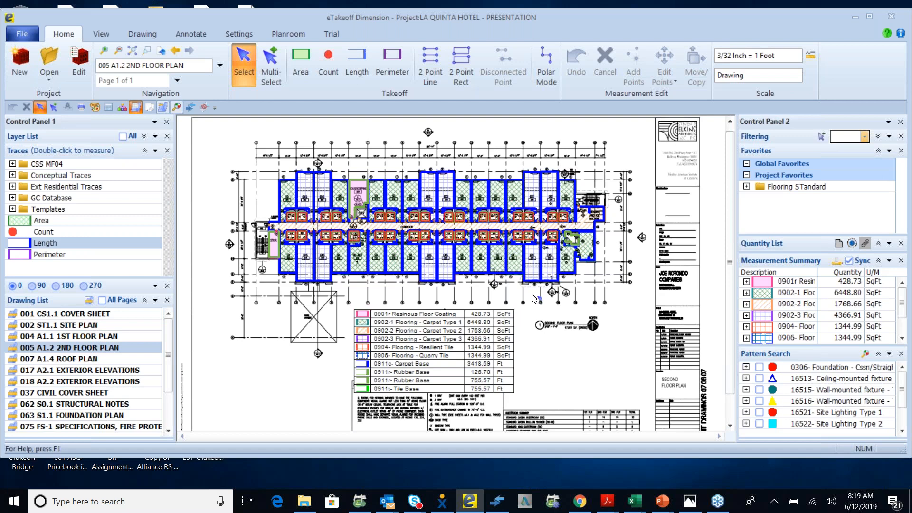
scroll(532, 295, "up", 1)
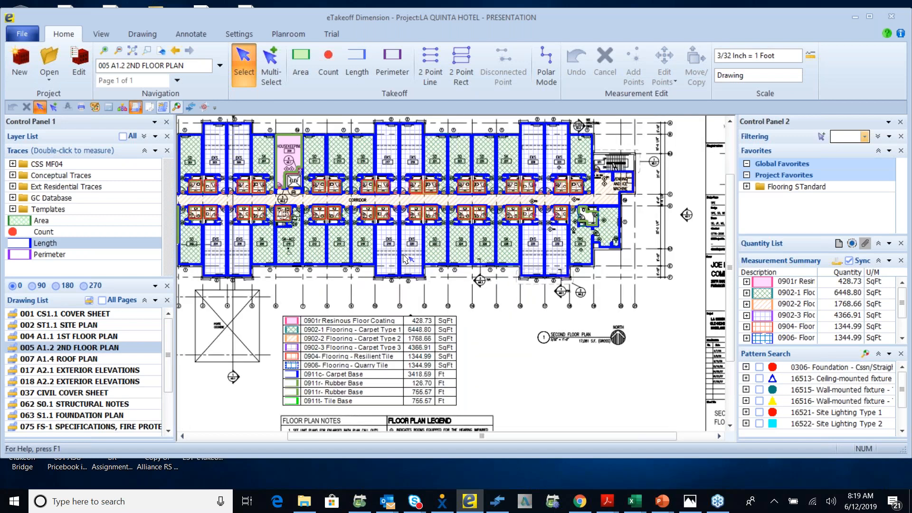
middle_click_drag(398, 248, 452, 272)
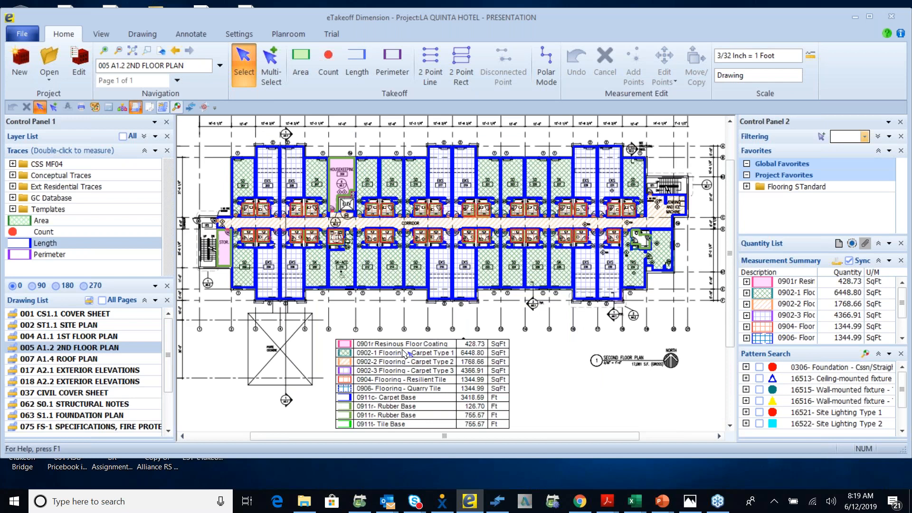
- Expand the layer list and hide all seven layers, from Tile Base up to Carpet
left_click(47, 144)
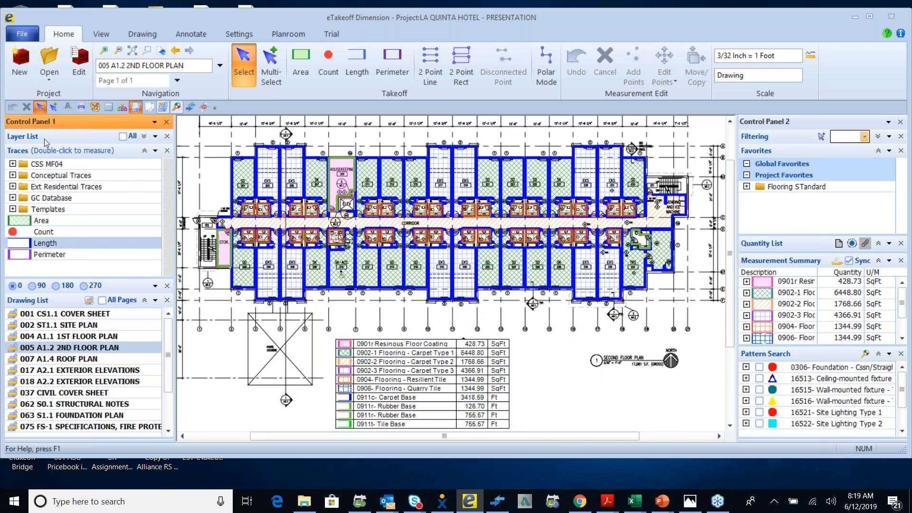
left_click(144, 136)
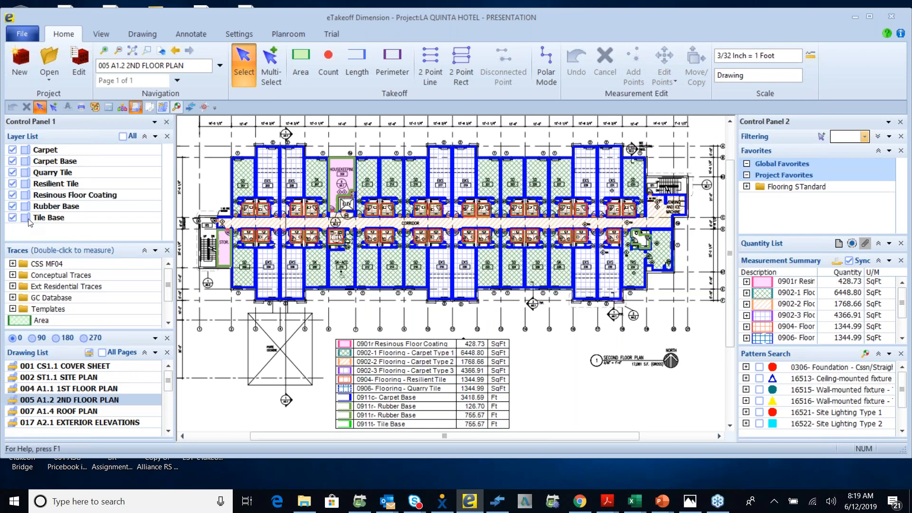
left_click(14, 218)
left_click(13, 207)
left_click(13, 195)
left_click(12, 184)
left_click(13, 173)
left_click(13, 161)
left_click(13, 150)
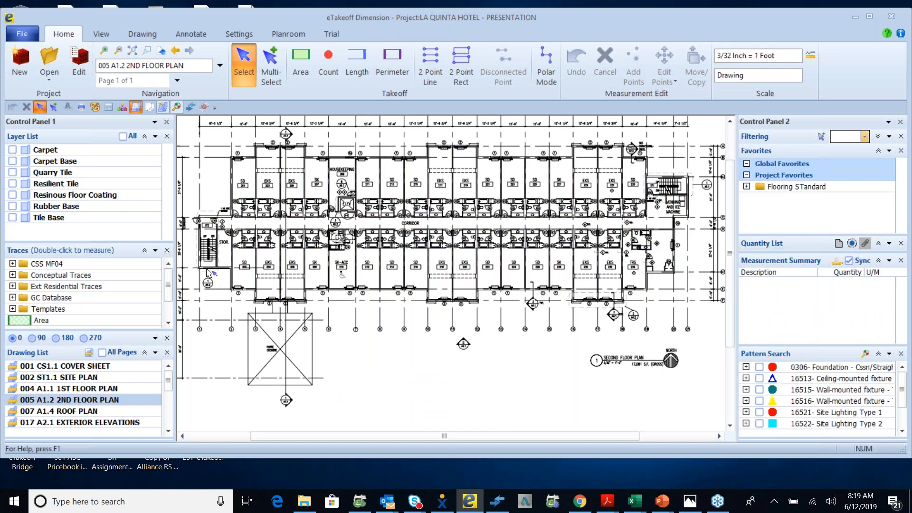
- Isolate the Carpet layer to review its takeoff, and then show only the Resilient Tile layer over the bathrooms
left_click(13, 151)
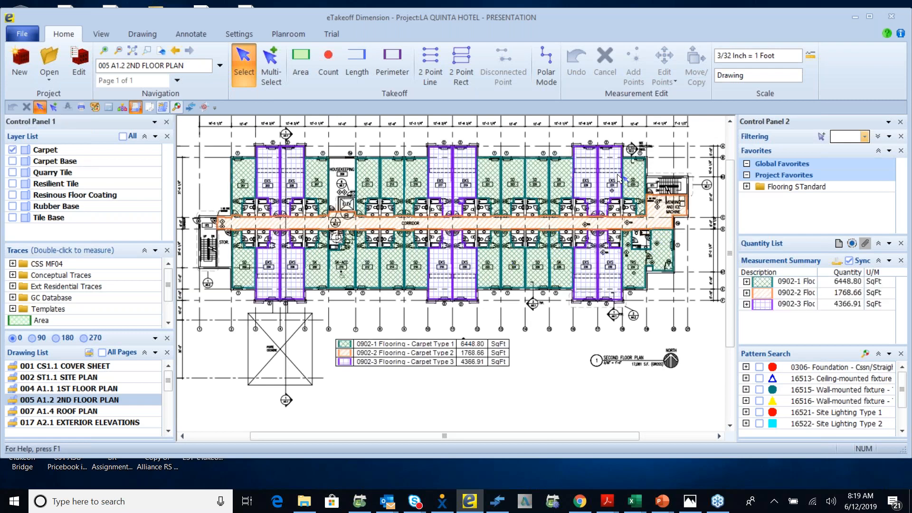
mouse_move(430, 241)
left_click(13, 150)
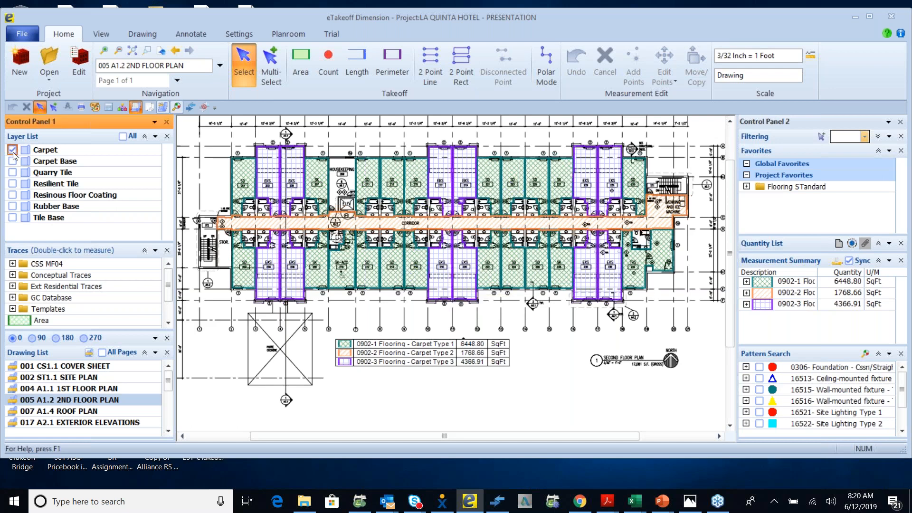
left_click(13, 184)
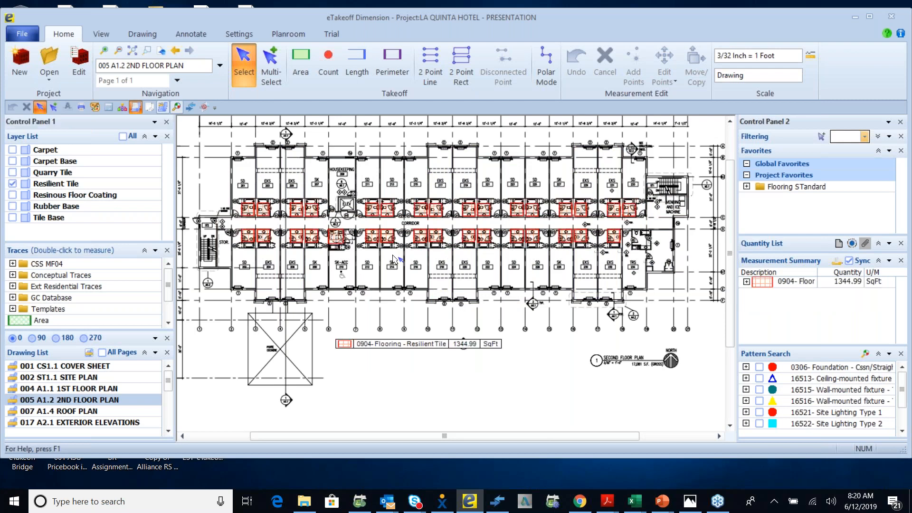
scroll(393, 259, "up", 1)
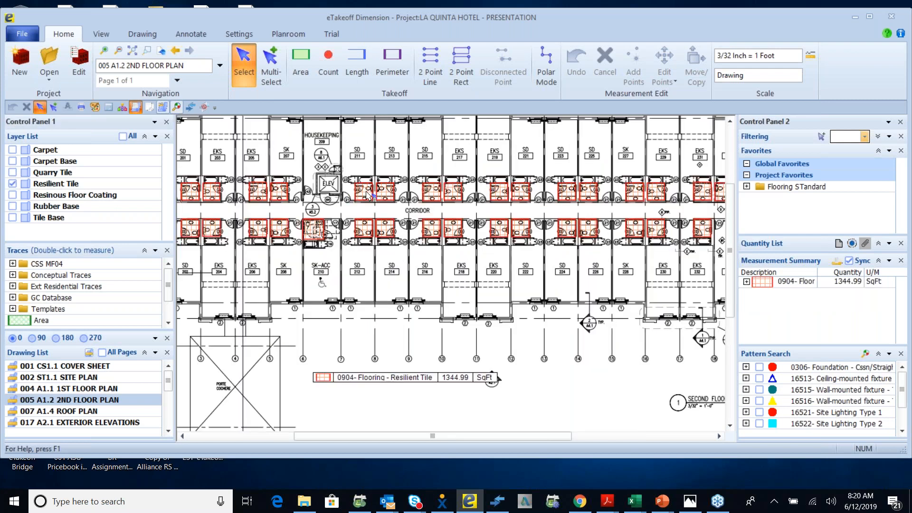
- Show the Tile Base, Rubber Base, Resinous Floor Coating, Quarry Tile, Carpet Base and Carpet layers again alongside Resilient Tile
left_click(12, 217)
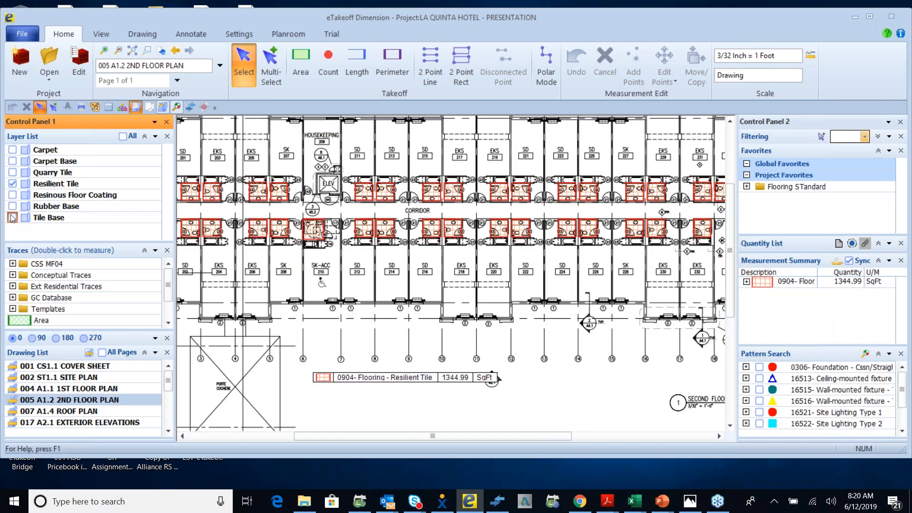
left_click(12, 206)
left_click(12, 194)
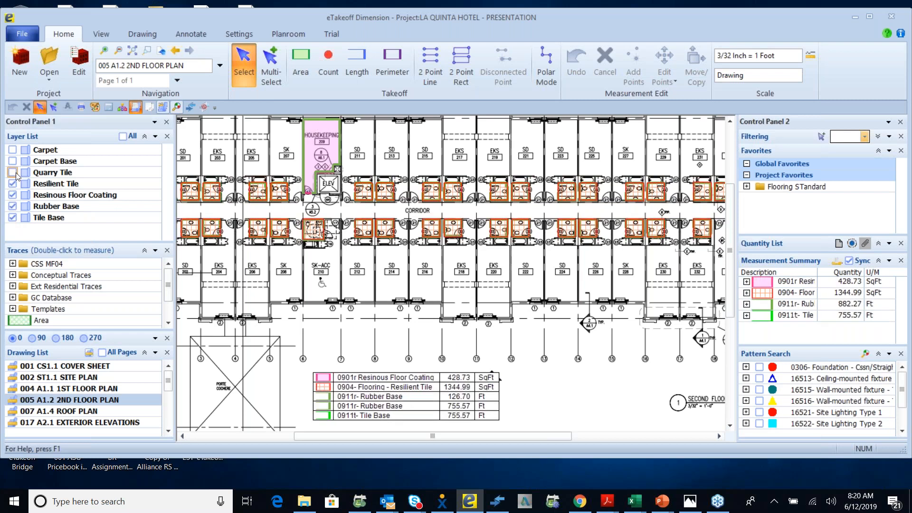
left_click(12, 172)
left_click(12, 161)
left_click(12, 149)
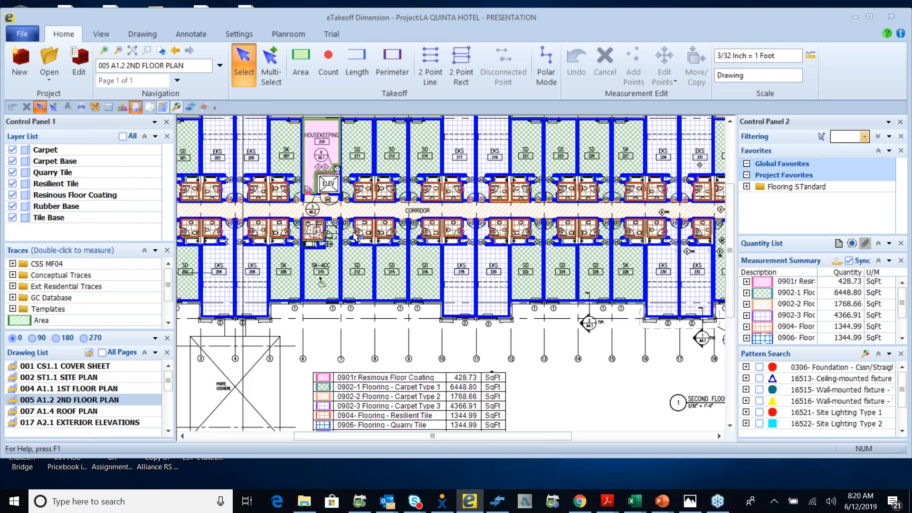
scroll(357, 236, "down", 1)
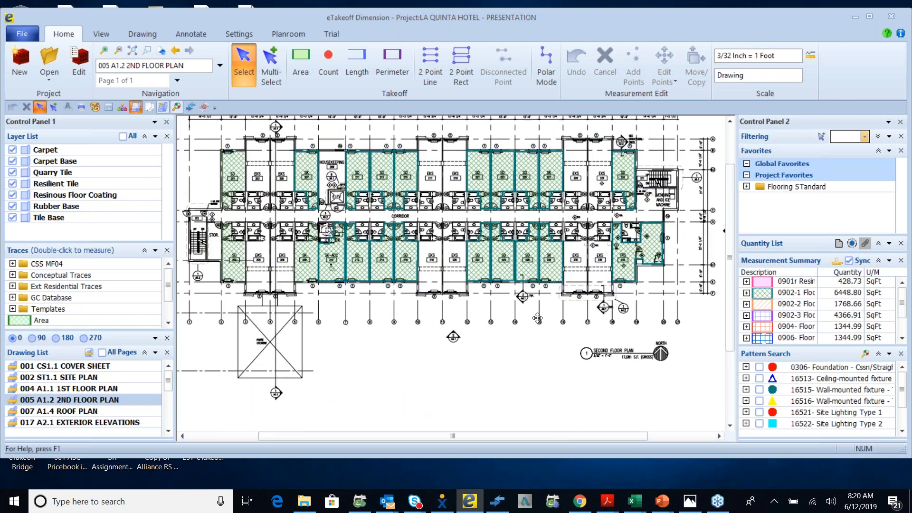
middle_click_drag(527, 310, 539, 328)
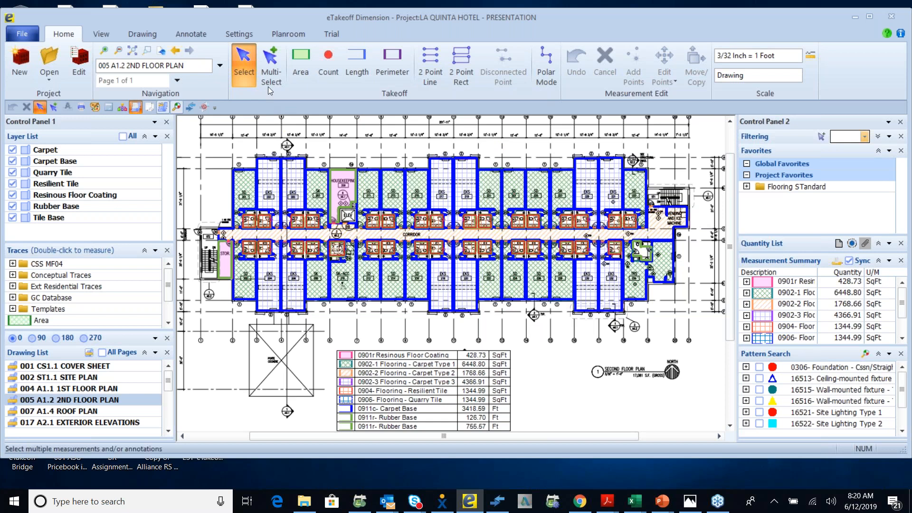
- Select all measurements on the second floor plan with Multi-Select and save them together under Project Favorites
left_click(271, 67)
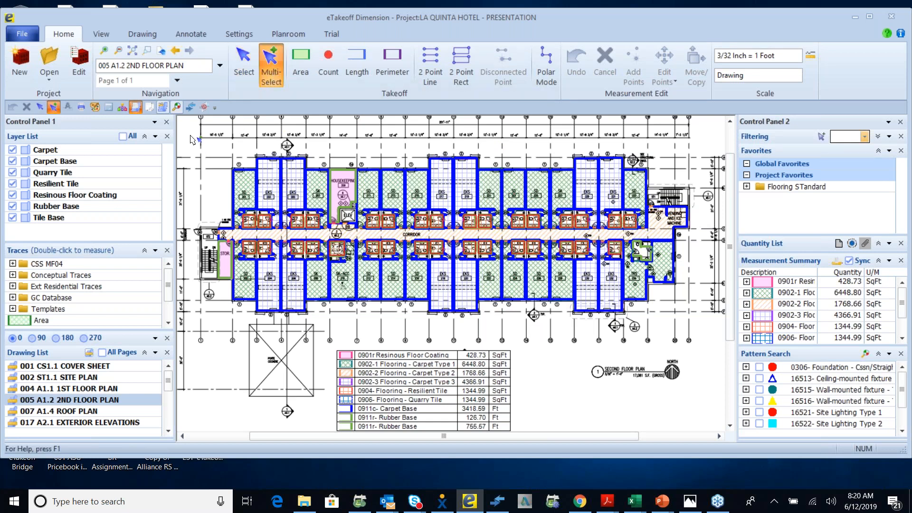
left_click_drag(192, 133, 713, 340)
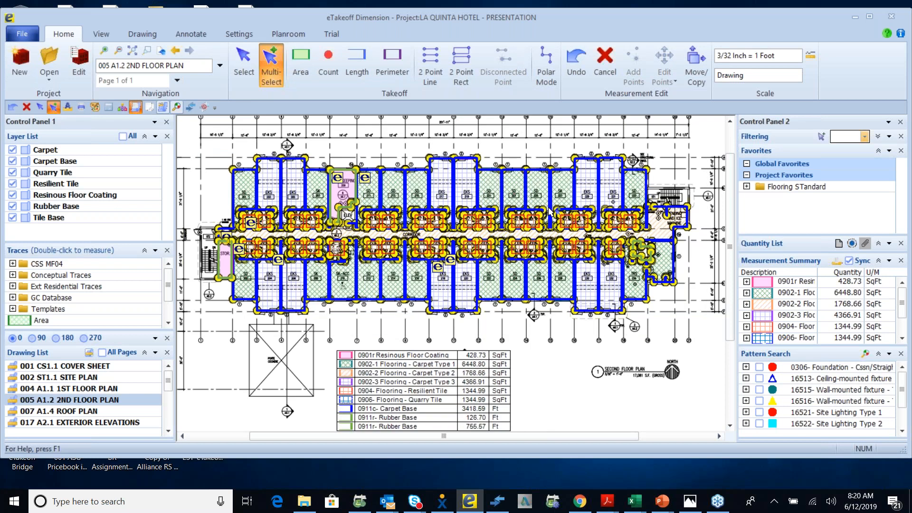
left_click_drag(515, 200, 806, 221)
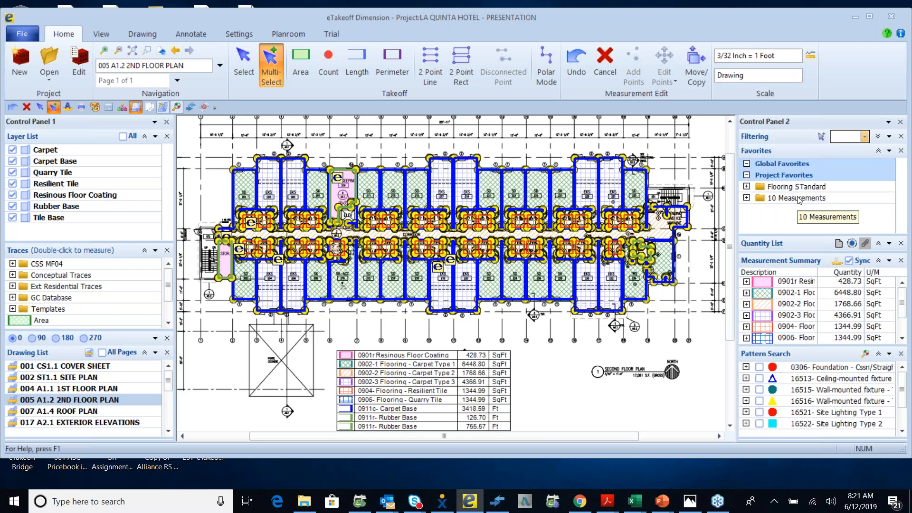
- Move the saved group of measurements from Project Favorites to Global Favorites
left_click_drag(799, 200, 800, 183)
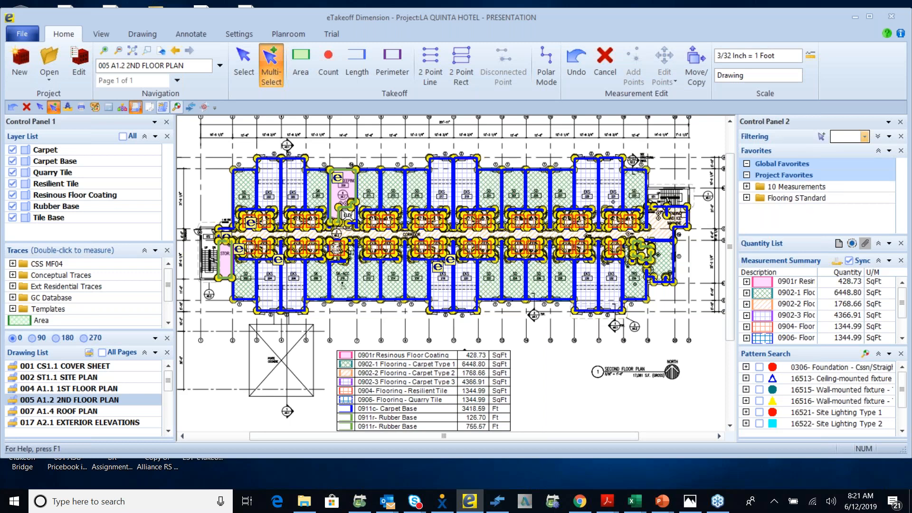
left_click(792, 177)
left_click_drag(792, 177, 792, 177)
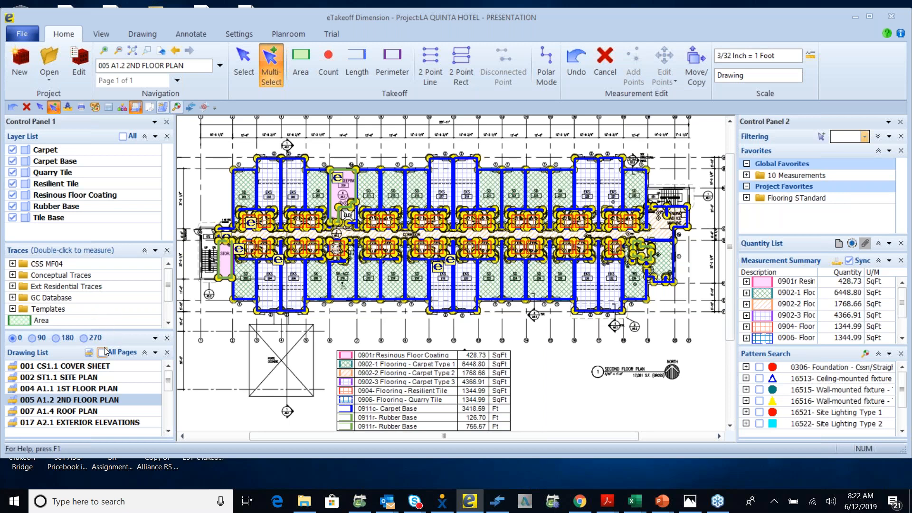
- List all drawings, open 006 A1.3 3RD FLOOR PLAN, and place the 10 Measurements group from Global Favorites on it
left_click(89, 354)
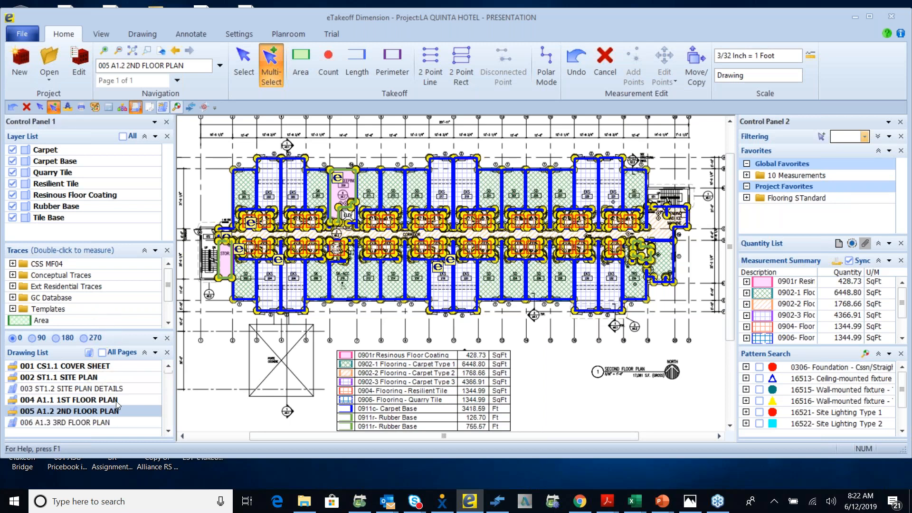
left_click(130, 423)
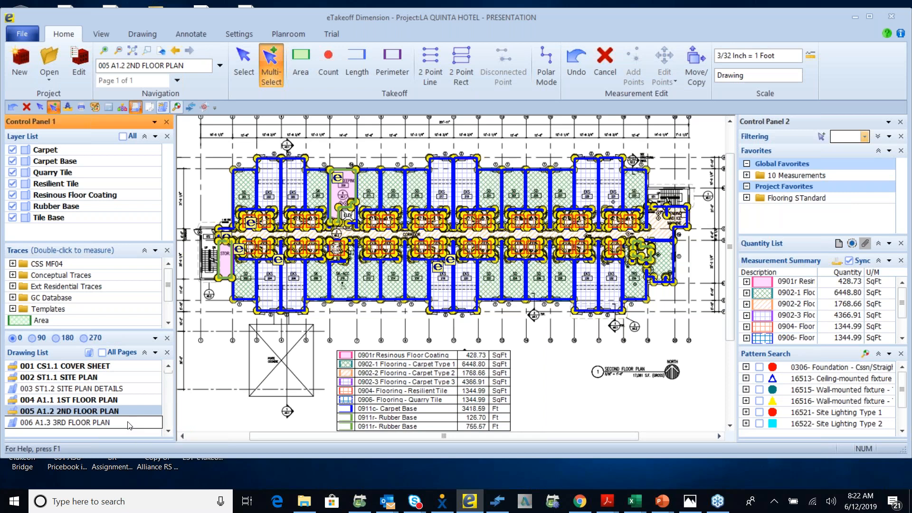
double_click(130, 423)
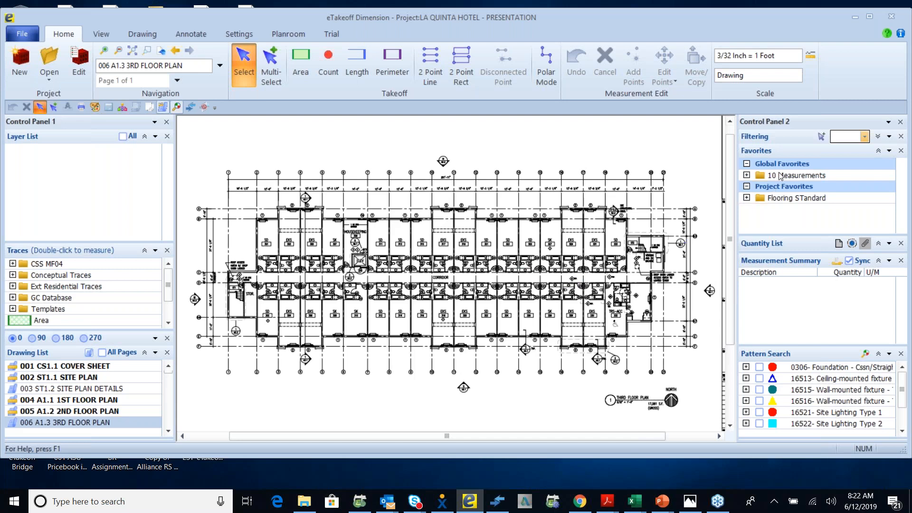
left_click(778, 180)
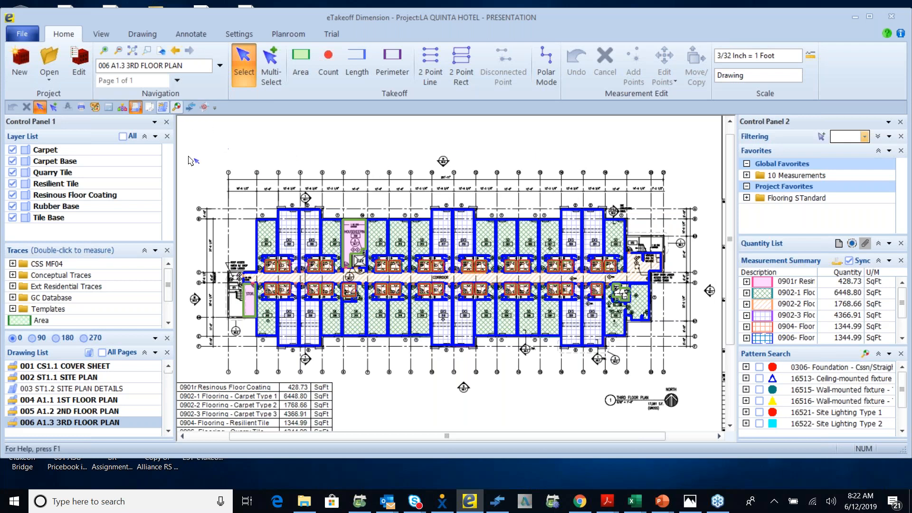
- Limit the drawing list to drawings with measurements and open the 090 E2.0 electrical lighting plan
left_click(147, 138)
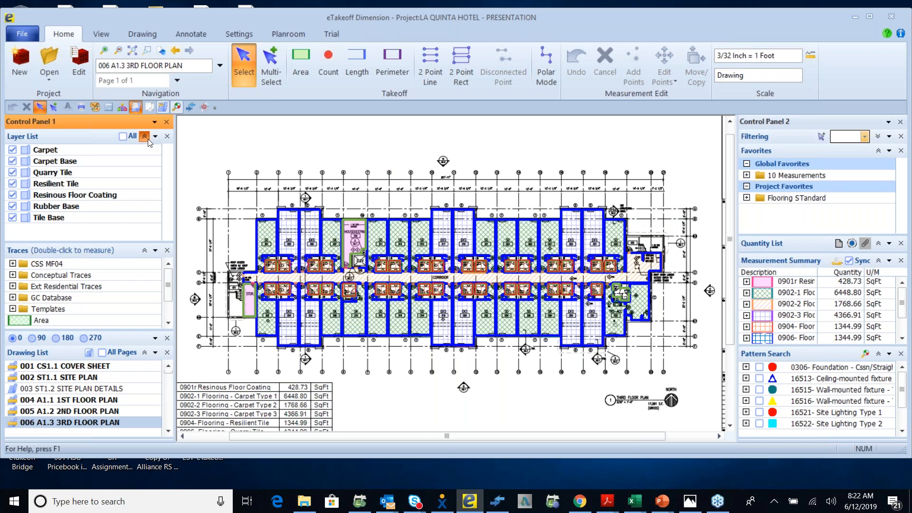
left_click(101, 34)
left_click(142, 34)
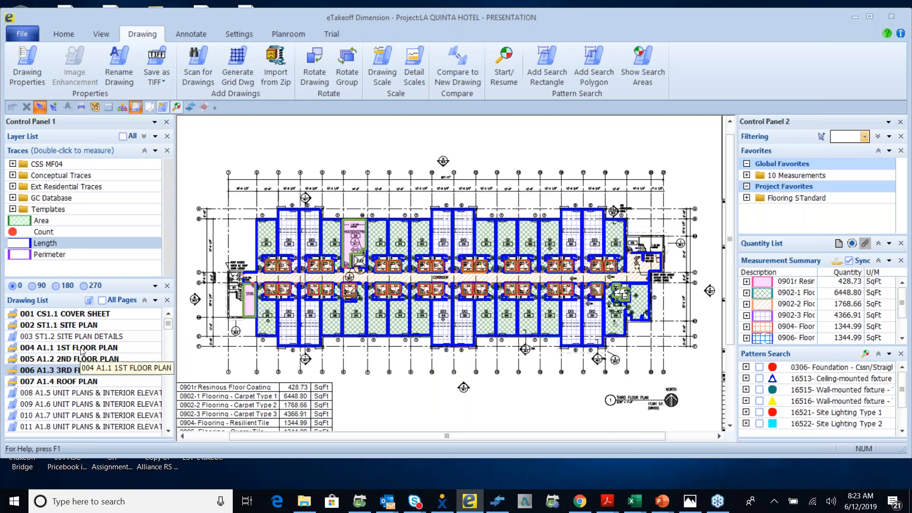
left_click(89, 304)
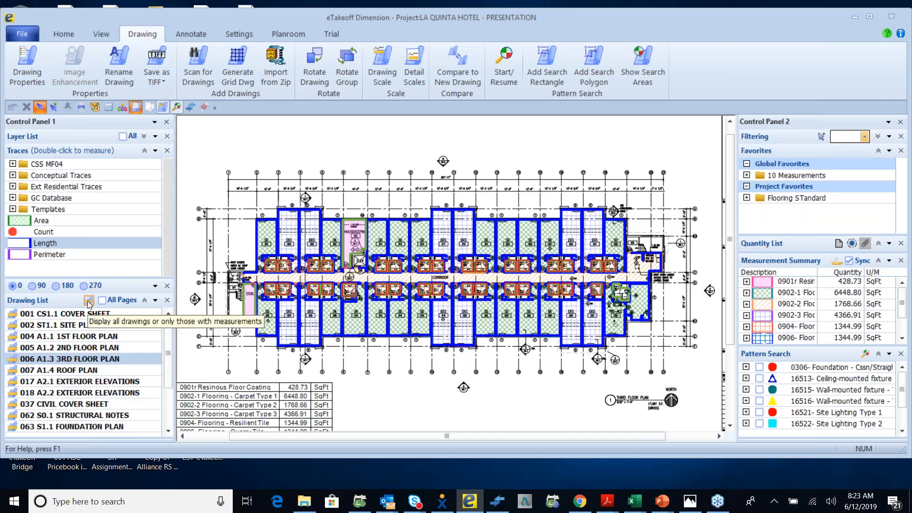
scroll(107, 321, "down", 1)
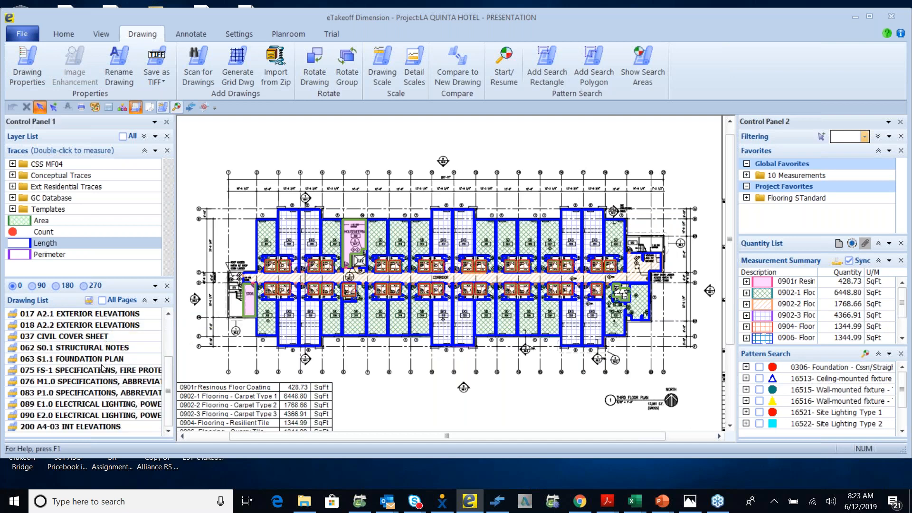
scroll(107, 350, "up", 1)
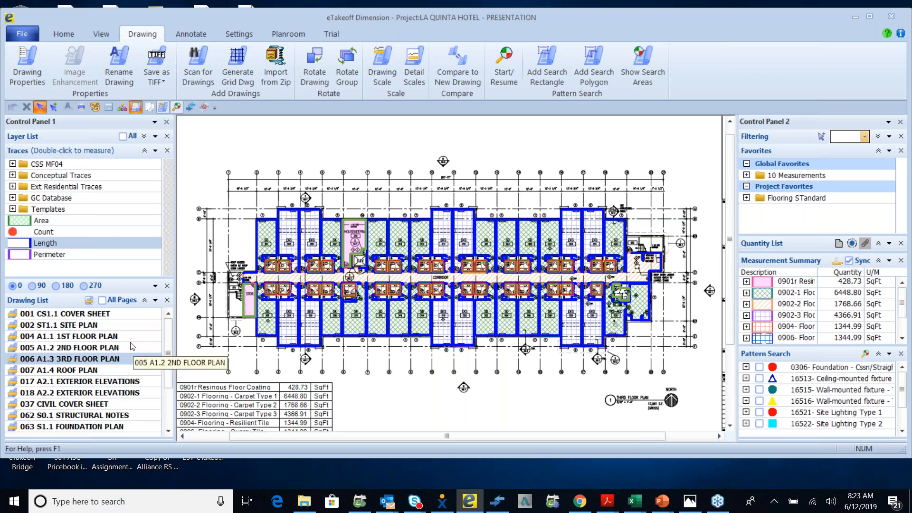
scroll(132, 346, "down", 2)
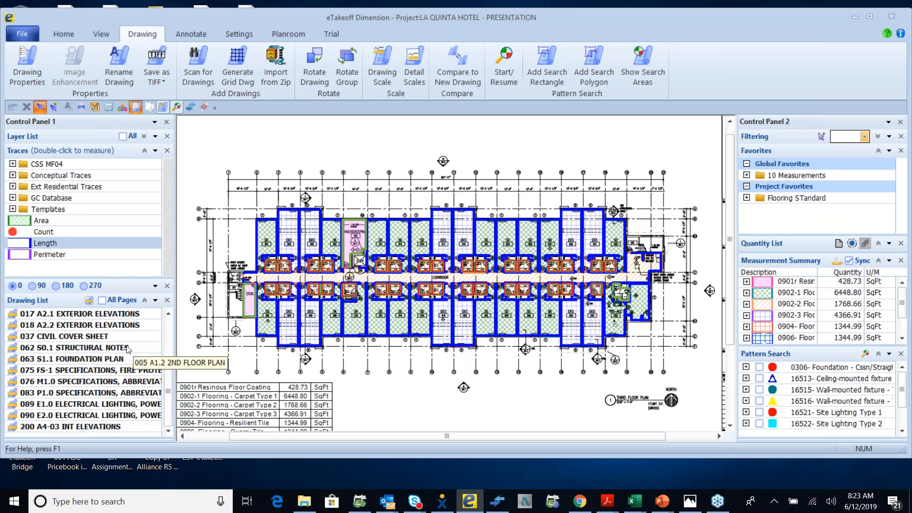
left_click(85, 416)
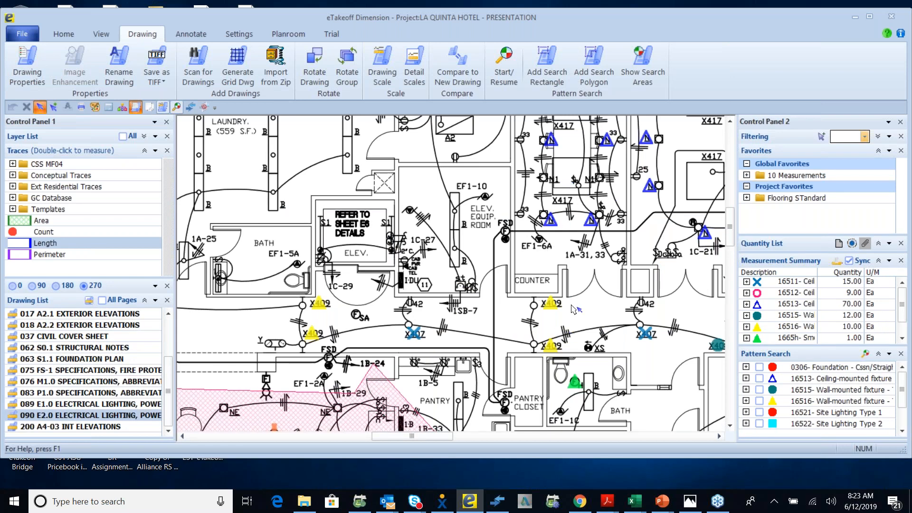
- Start a pattern search, capture the circled F SA symbol in the corridor below the elevator, and trim the pattern's edge closer to it
scroll(393, 273, "down", 1)
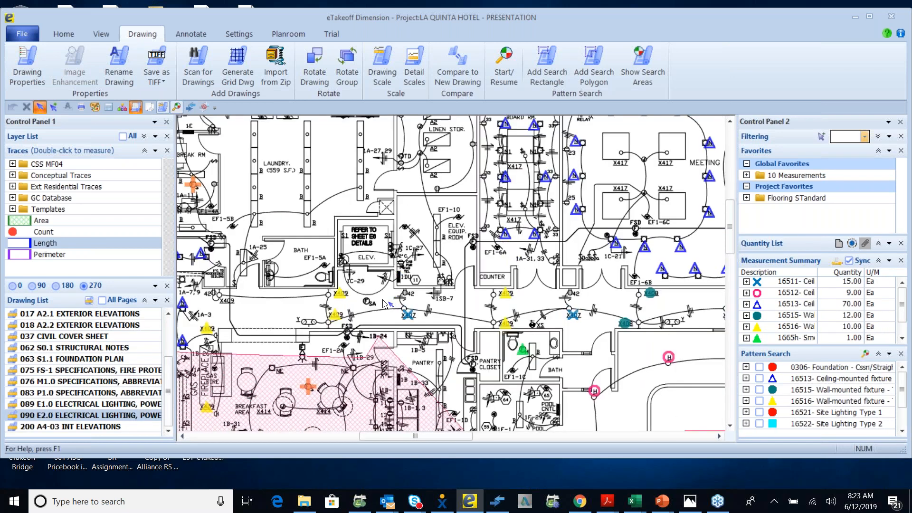
scroll(394, 305, "up", 1)
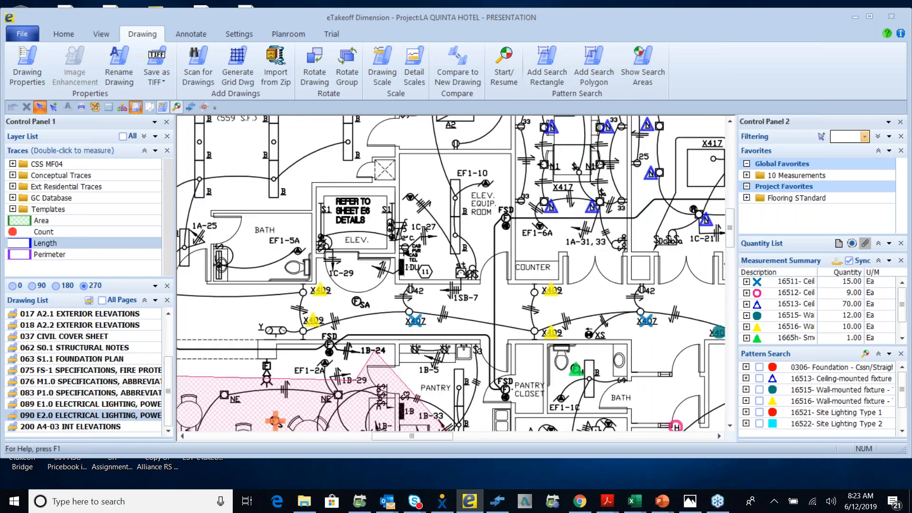
left_click(516, 73)
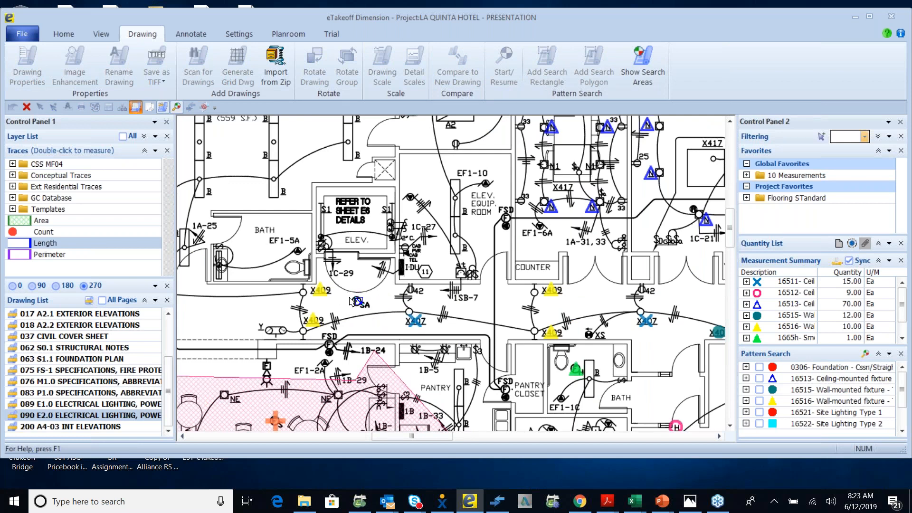
left_click_drag(349, 296, 376, 312)
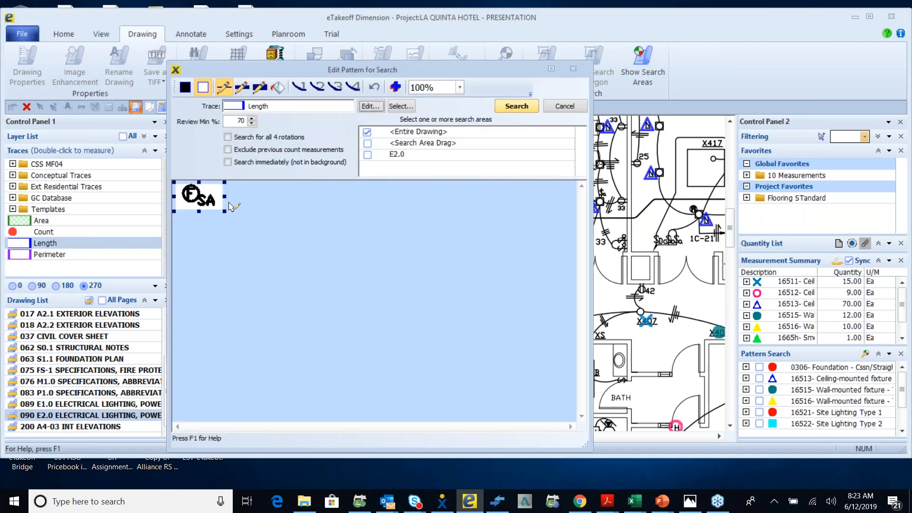
left_click_drag(224, 211, 221, 211)
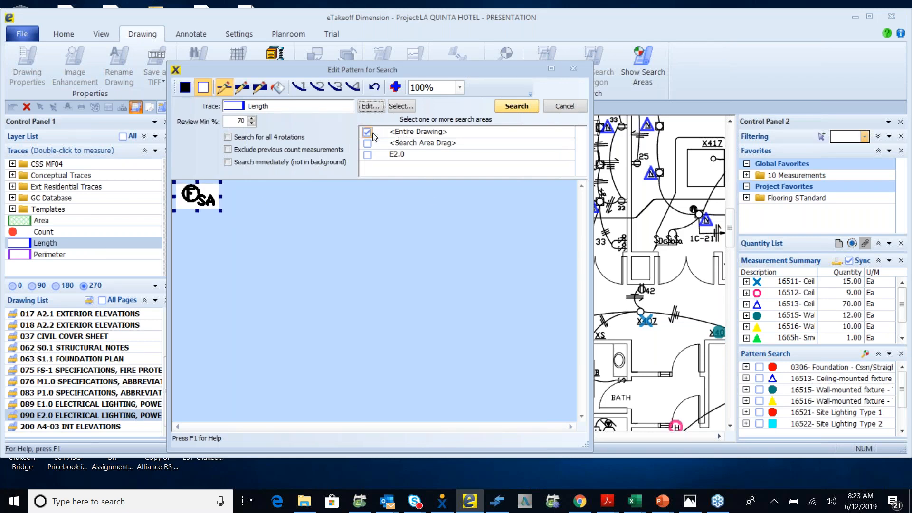
- Assign the Smoke Detector - Count trace from the Fire & Security templates to the pattern and search the entire drawing
left_click(368, 106)
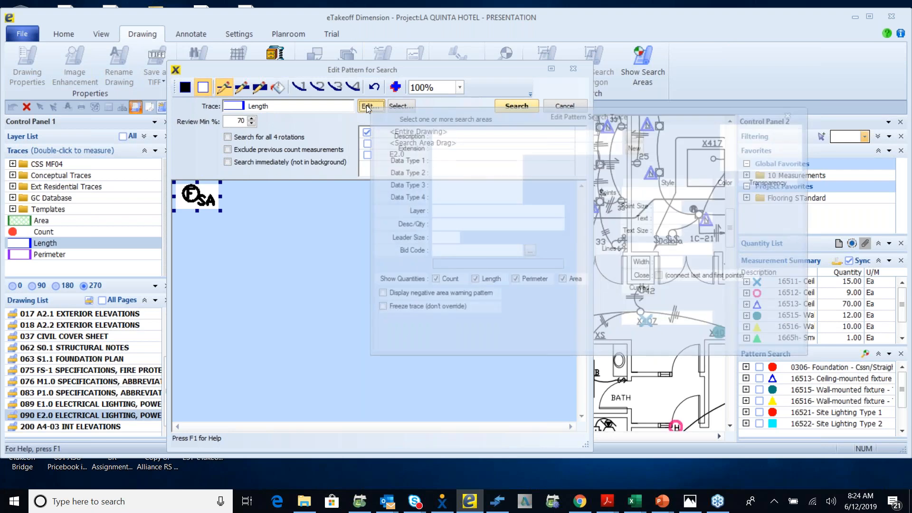
left_click(796, 347)
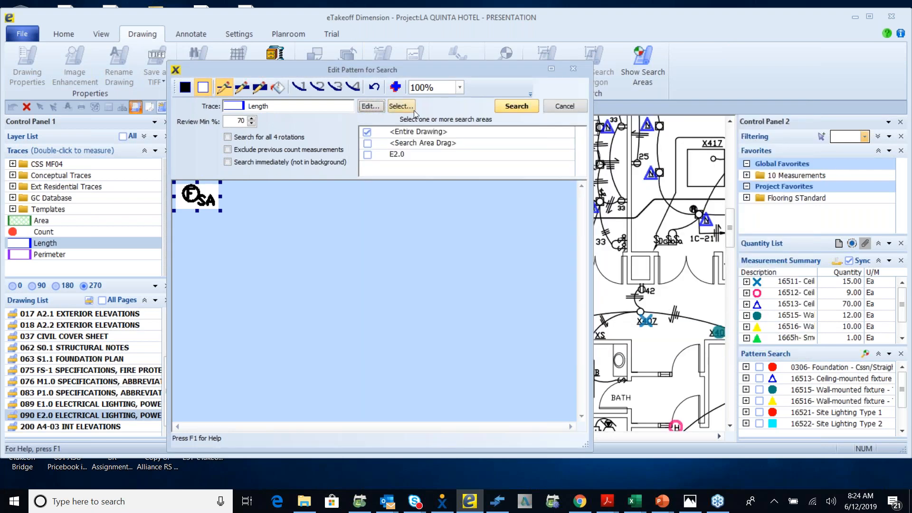
left_click(414, 109)
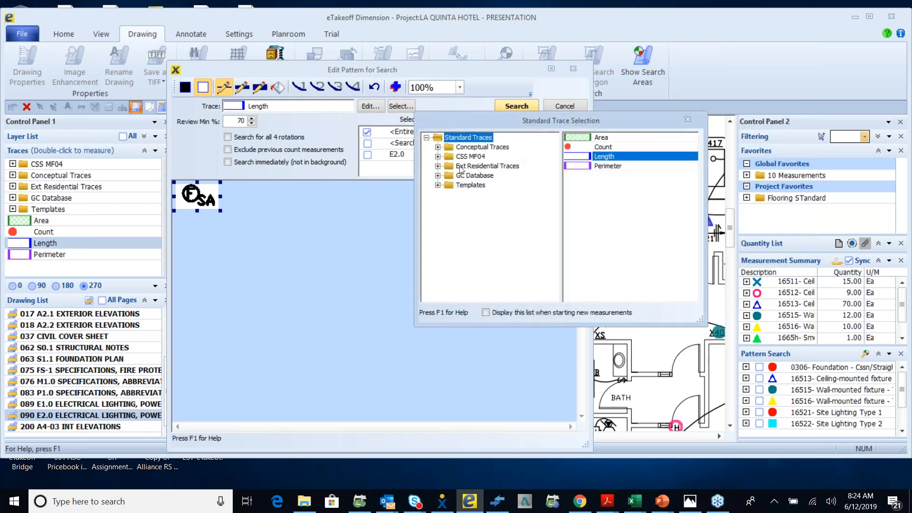
left_click(437, 185)
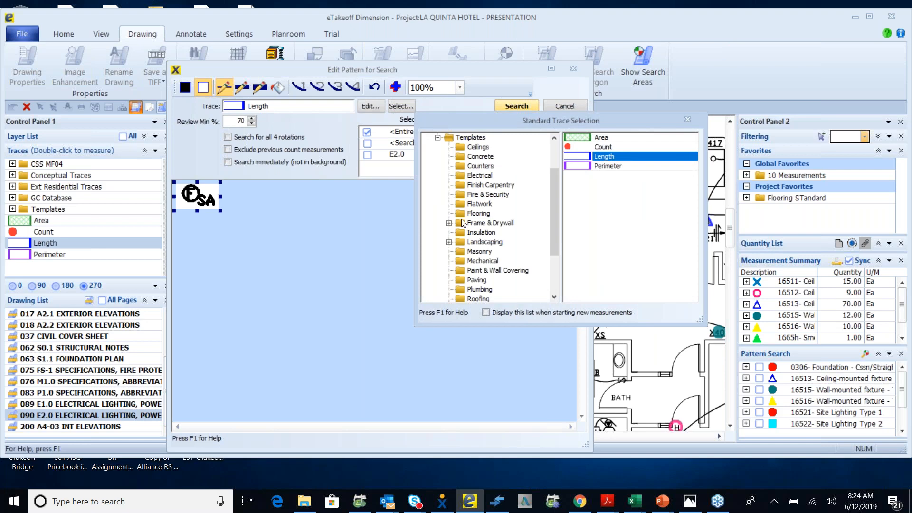
left_click(462, 195)
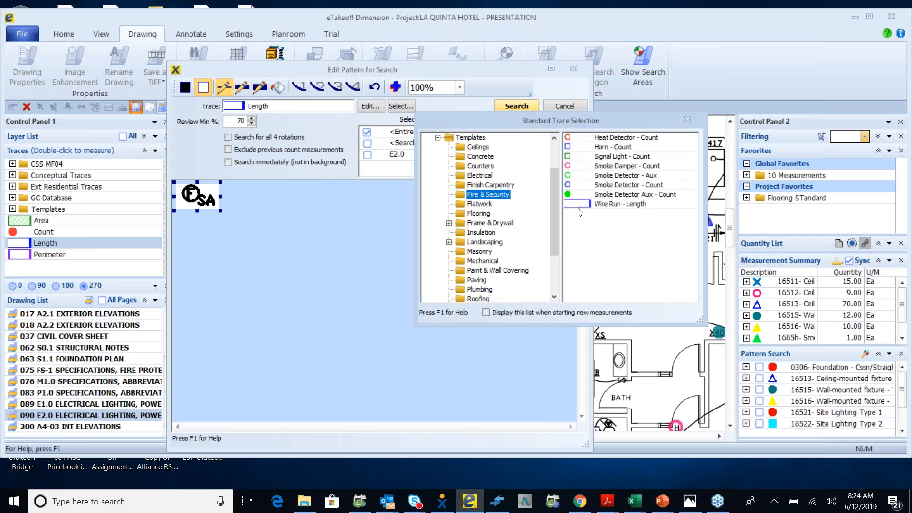
left_click(582, 186)
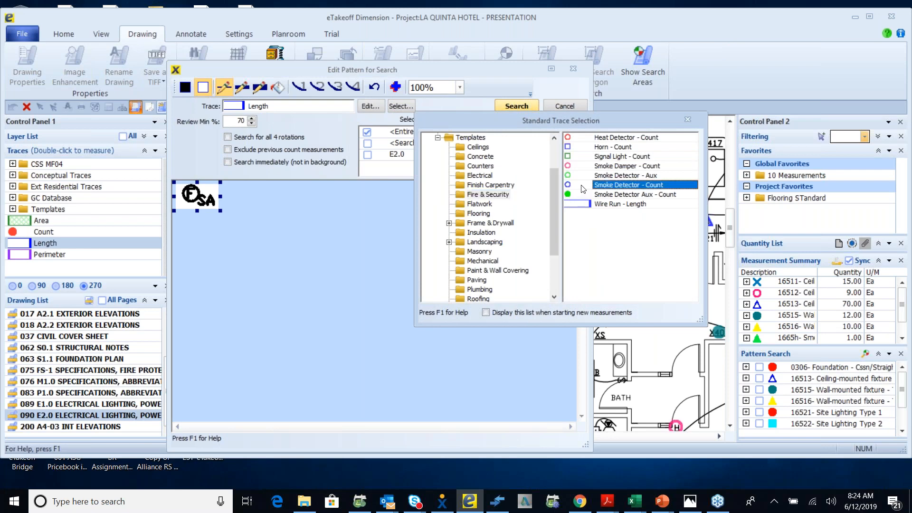
double_click(583, 189)
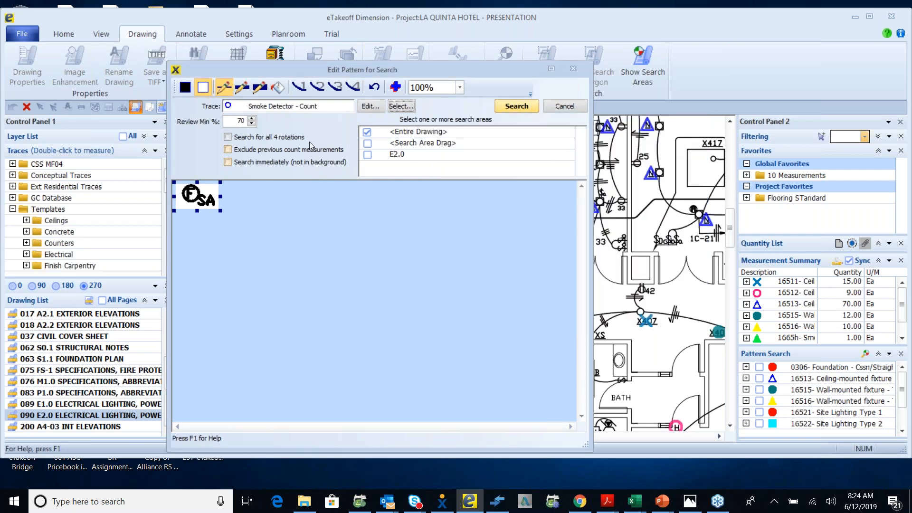
left_click(514, 107)
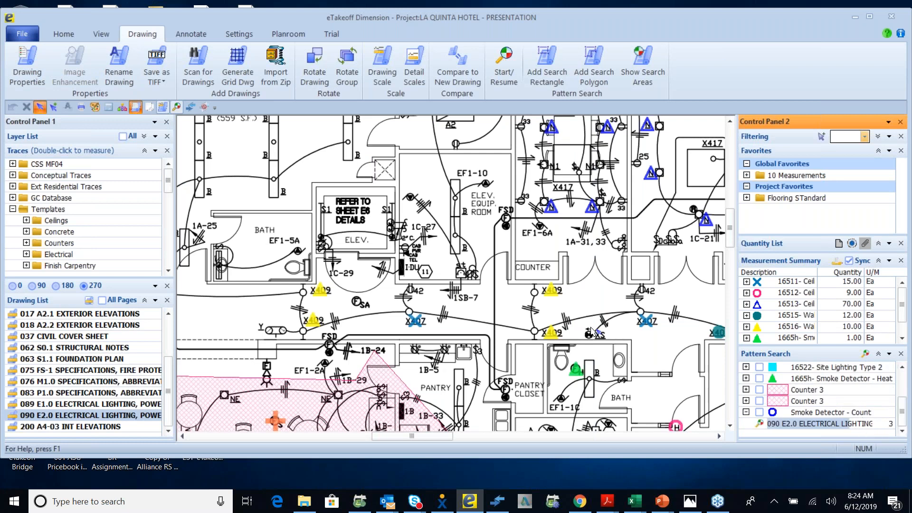
- Delete the pink hatched Counter 3 area measurement from the electrical lighting plan
scroll(592, 331, "down", 5)
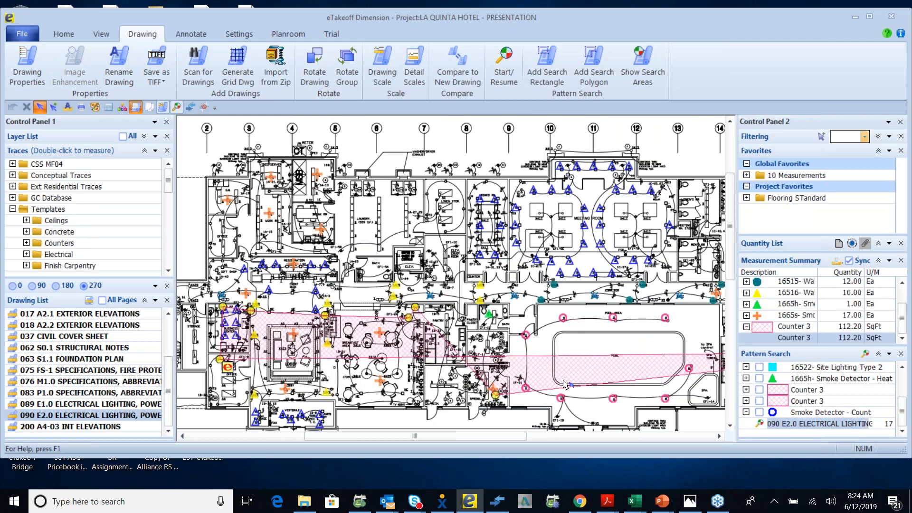
key("Delete")
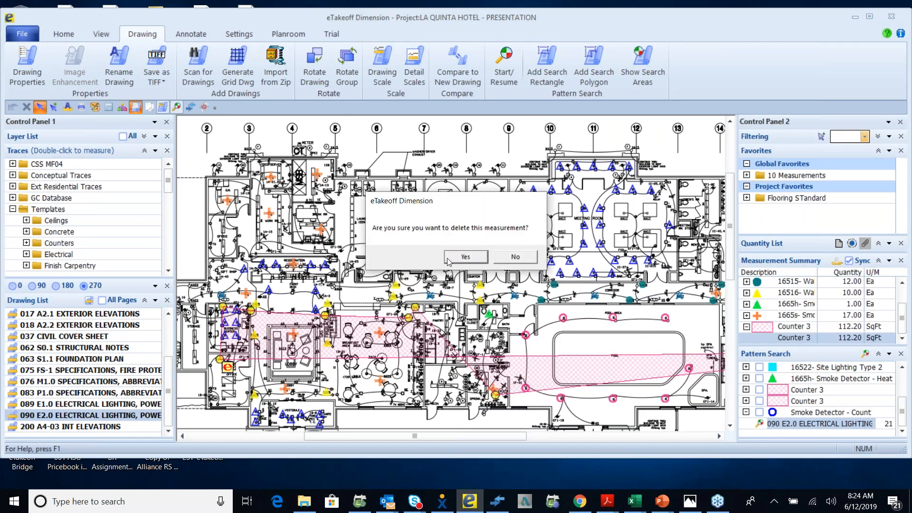
left_click(464, 257)
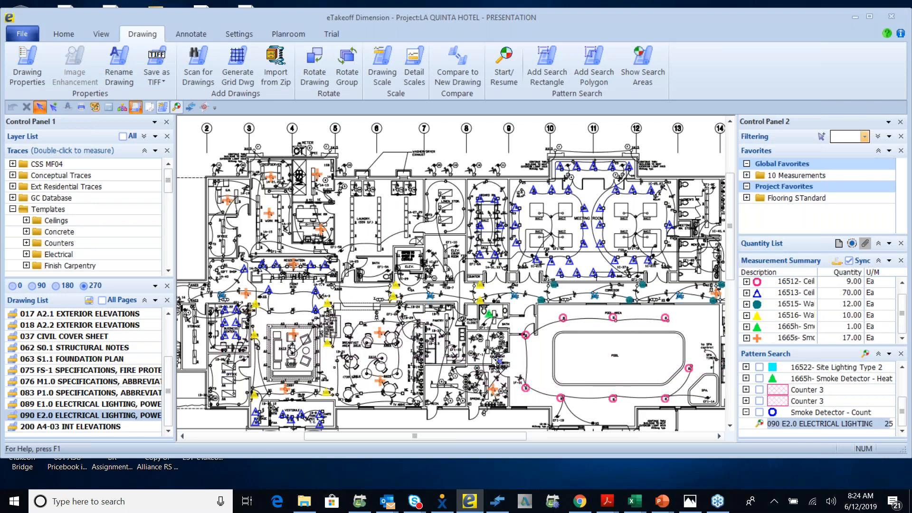
- Open the Smoke Detector - Count search results for review and deselect the matches that do not show the detector symbol
scroll(455, 350, "down", 3)
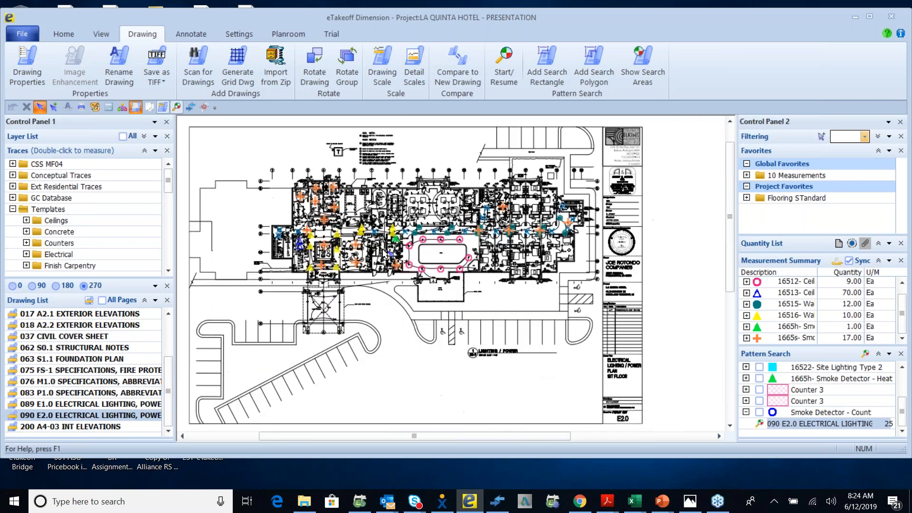
scroll(386, 254, "up", 1)
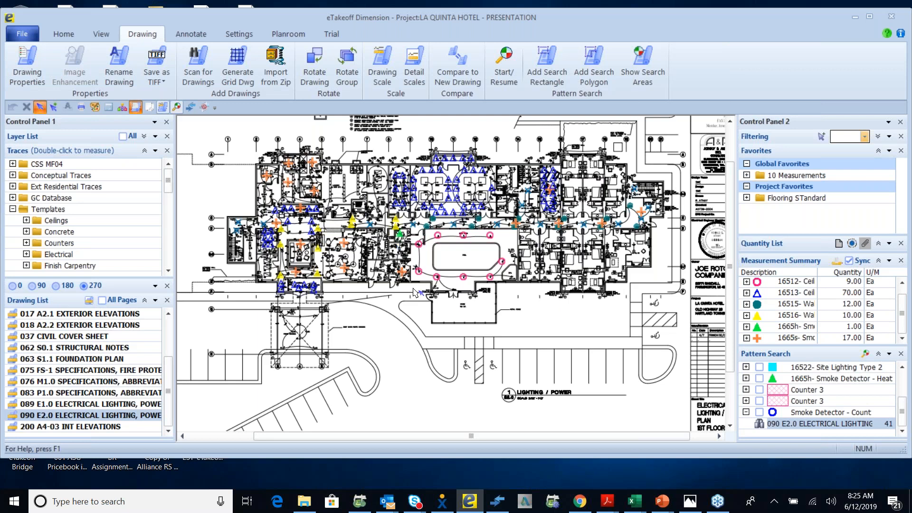
left_click(760, 425)
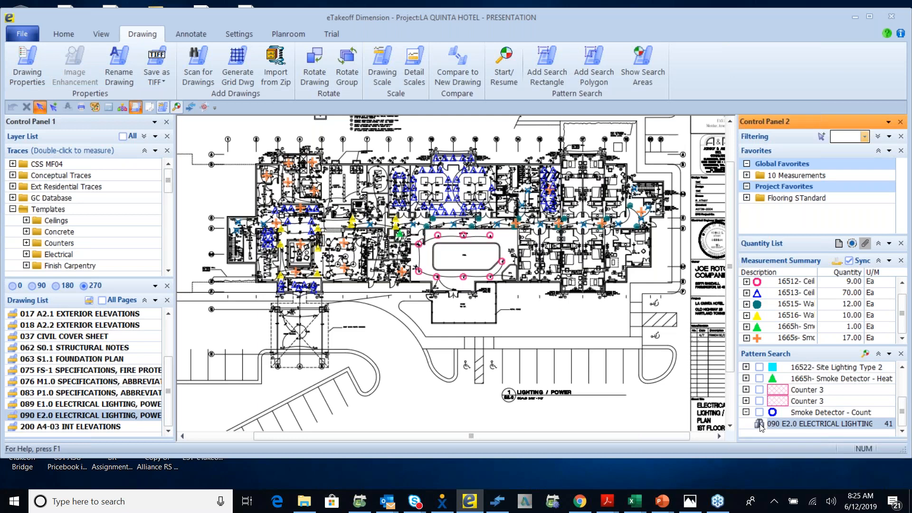
double_click(760, 425)
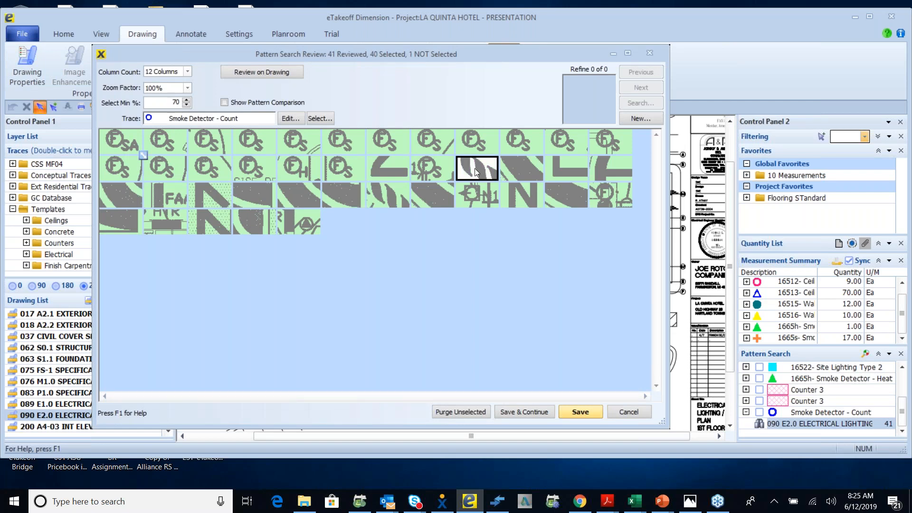
left_click(300, 230, "shift")
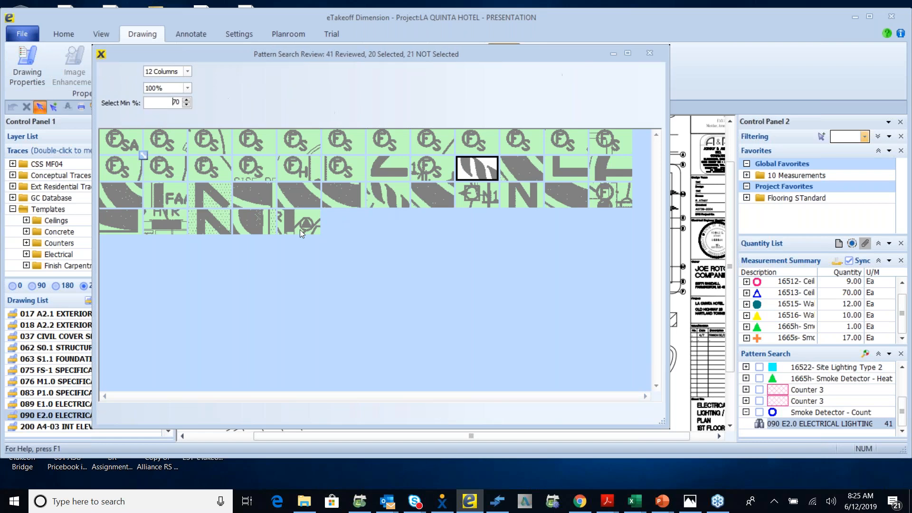
left_click(388, 166)
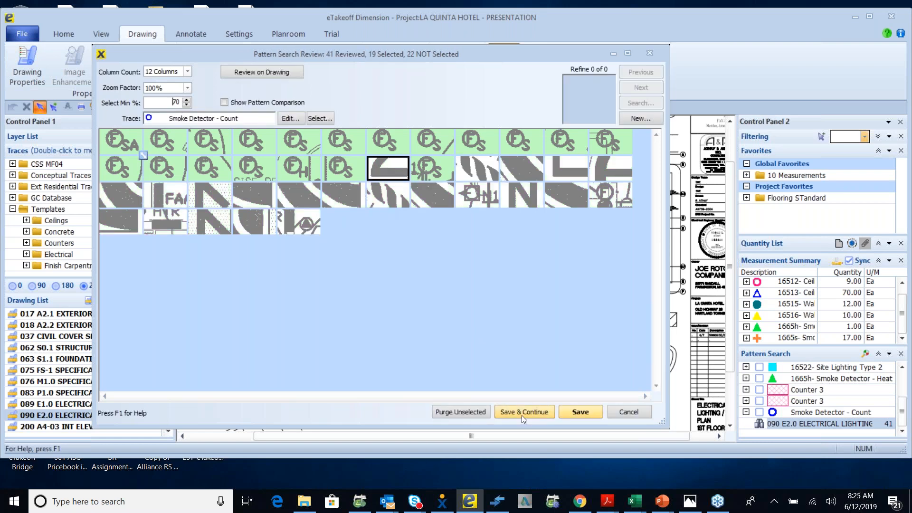
- Purge the unselected matches and enlarge the review thumbnails to a 9-column layout
left_click(460, 412)
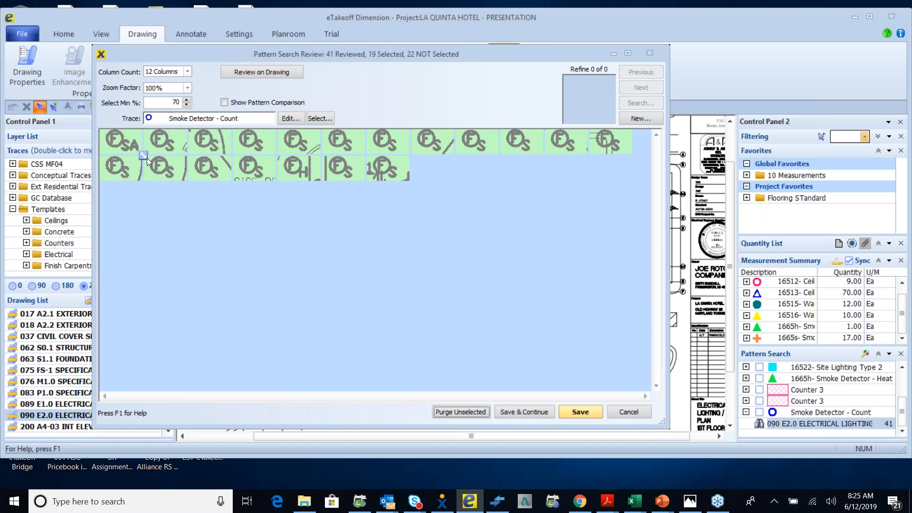
left_click_drag(141, 154, 161, 175)
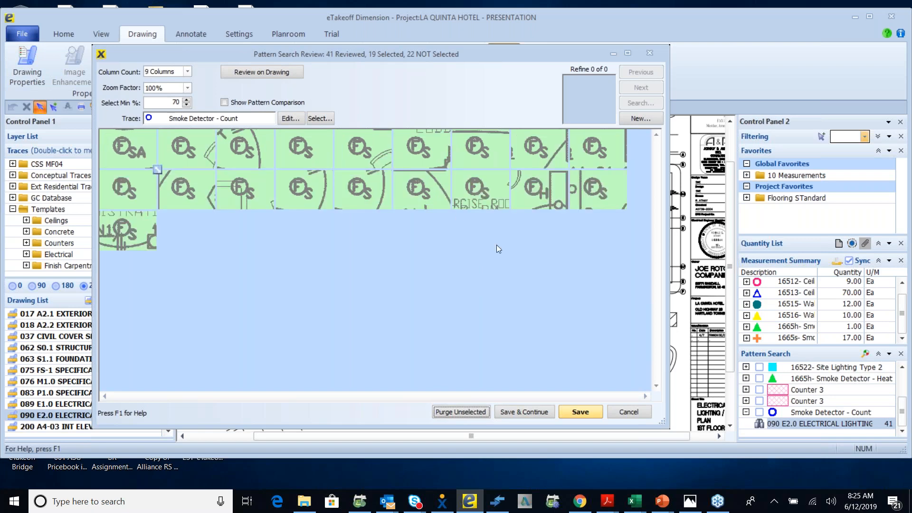
- Save the smoke detector matches without the heat detector symbol, and save that remaining match under the Heat Detector - Count trace
left_click(535, 199)
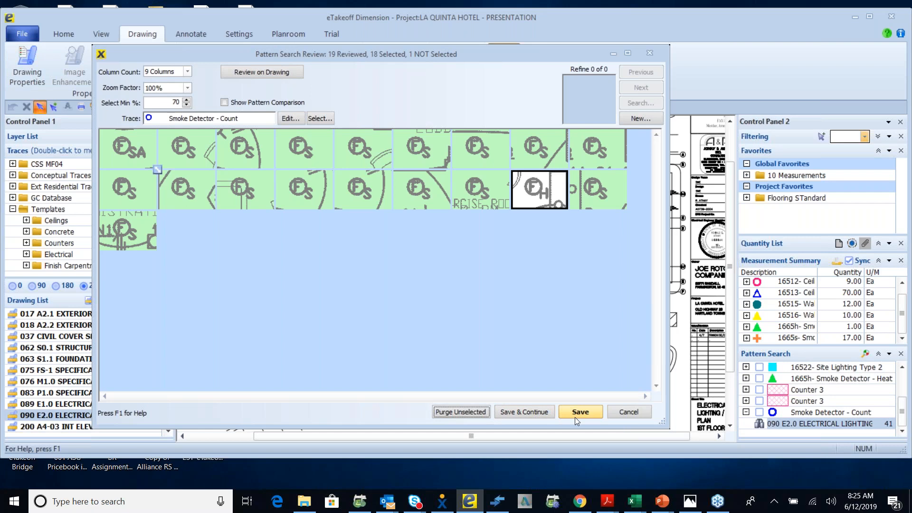
left_click(526, 411)
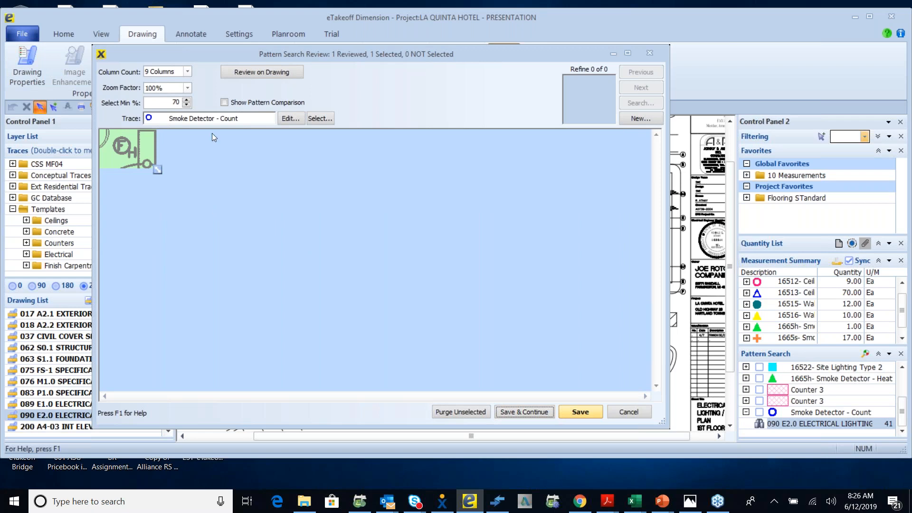
left_click(320, 118)
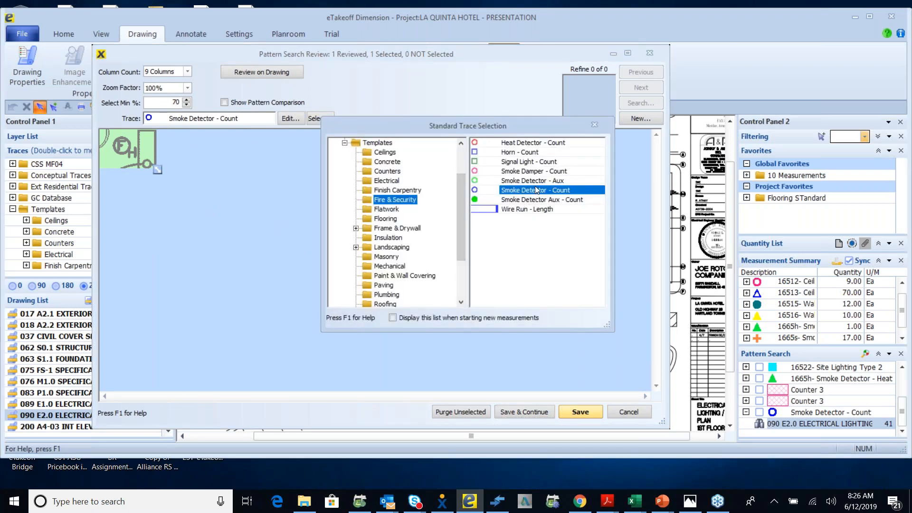
double_click(537, 143)
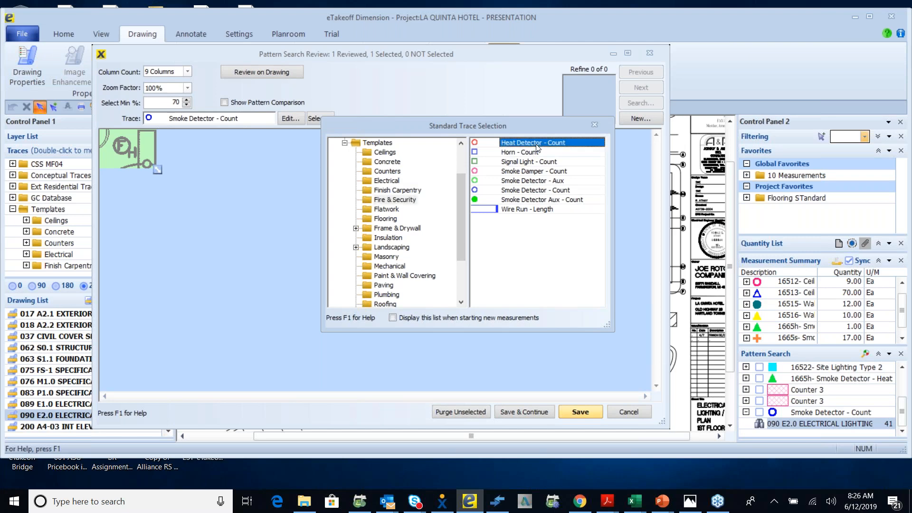
left_click(580, 412)
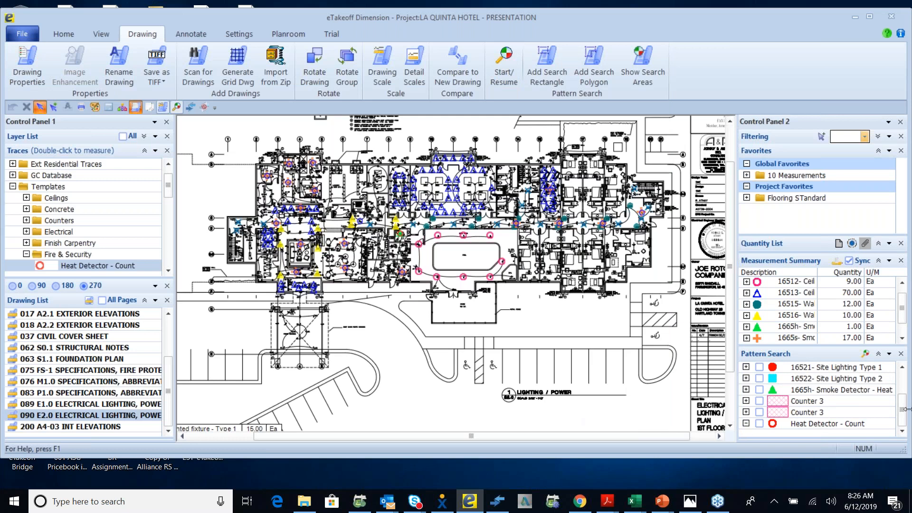
- Collapse the Heat Detector - Count search entry and check the heat and smoke detector quantities in the Measurement Summary
mouse_move(904, 409)
left_mouse_down()
mouse_move(905, 373)
mouse_move(905, 403)
left_mouse_up()
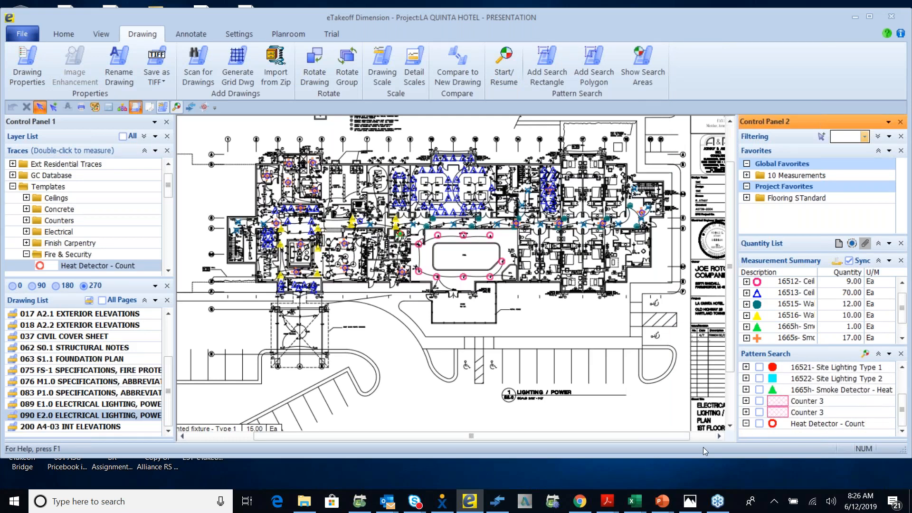
left_click(746, 424)
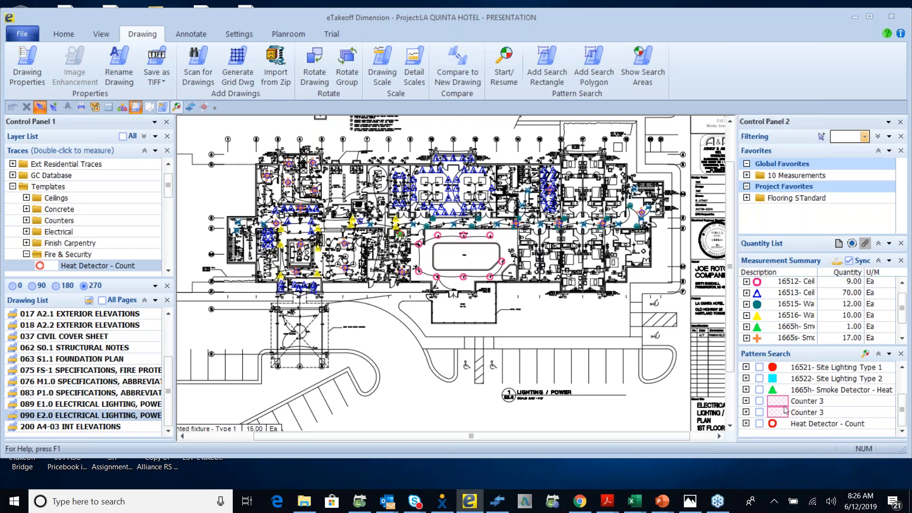
left_click(902, 430)
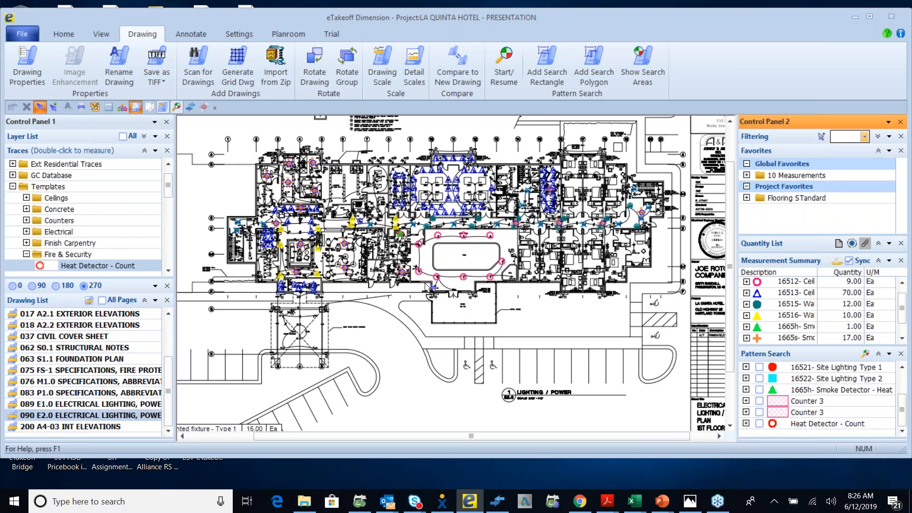
left_click_drag(901, 308, 907, 330)
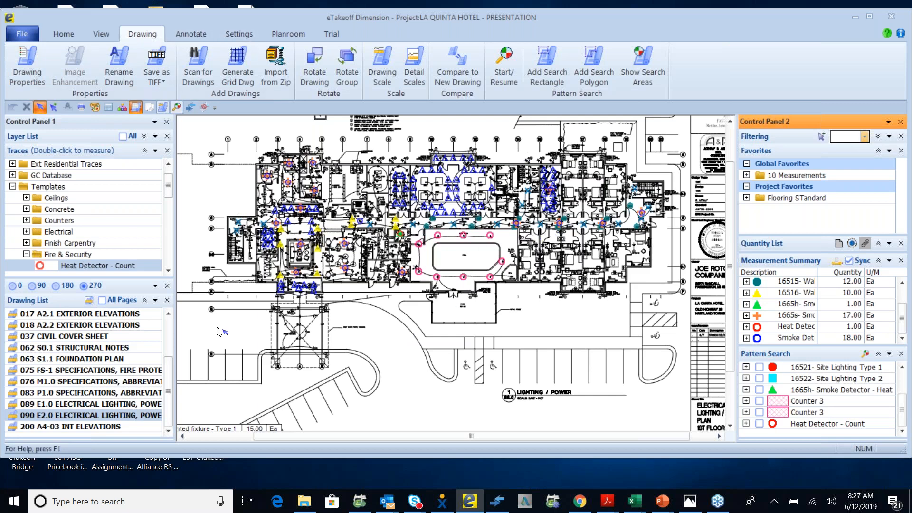
- Open the 063 S1.1 FOUNDATION PLAN drawing to show the complete foundation takeoff
double_click(90, 359)
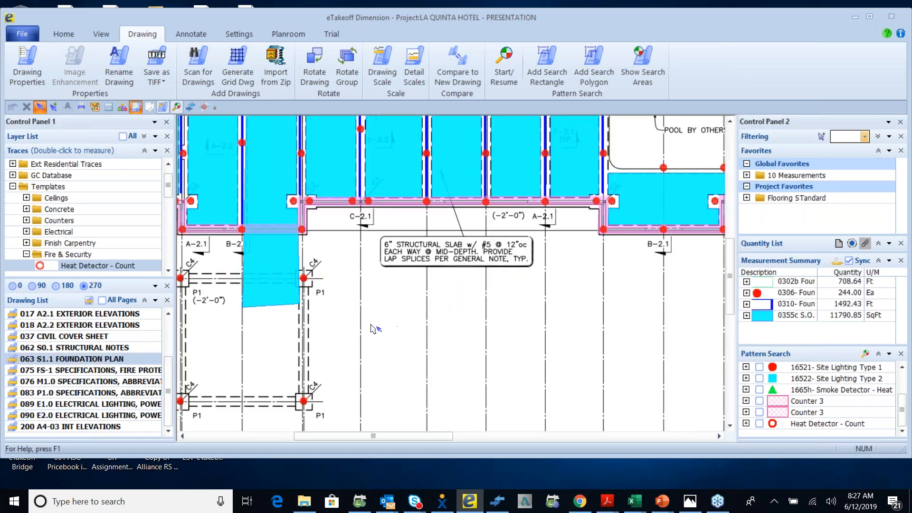
scroll(371, 326, "down", 1)
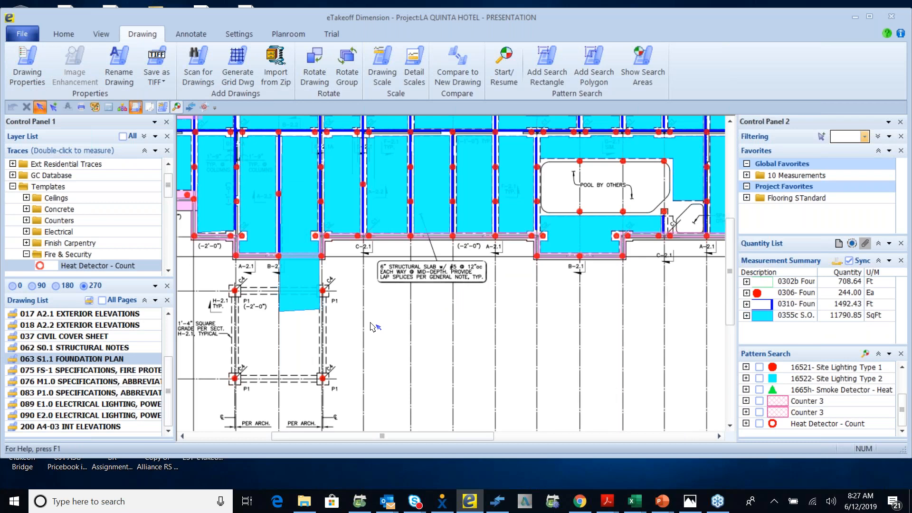
scroll(371, 326, "down", 1)
middle_click_drag(538, 335, 541, 392)
scroll(469, 354, "down", 1)
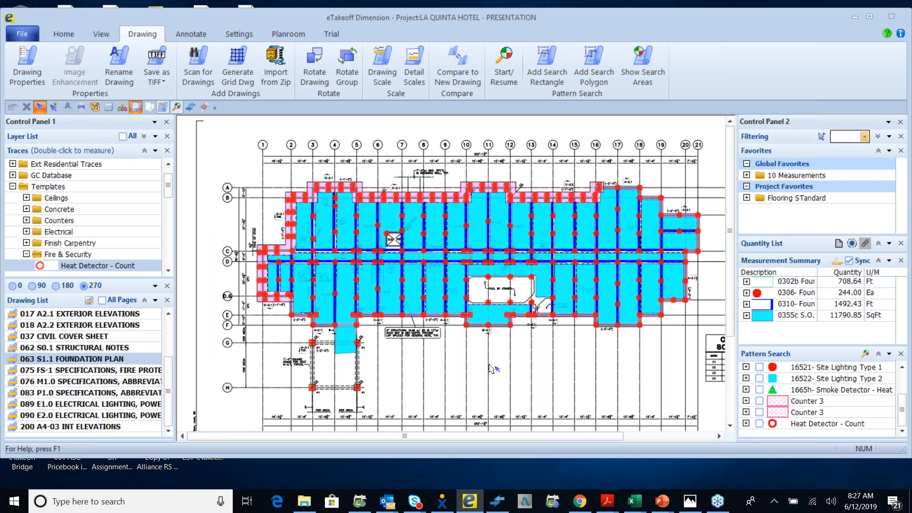
- Switch to Sage Estimating, close the eTakeoff Webinar estimate, and return to the foundation plan
left_click(359, 501)
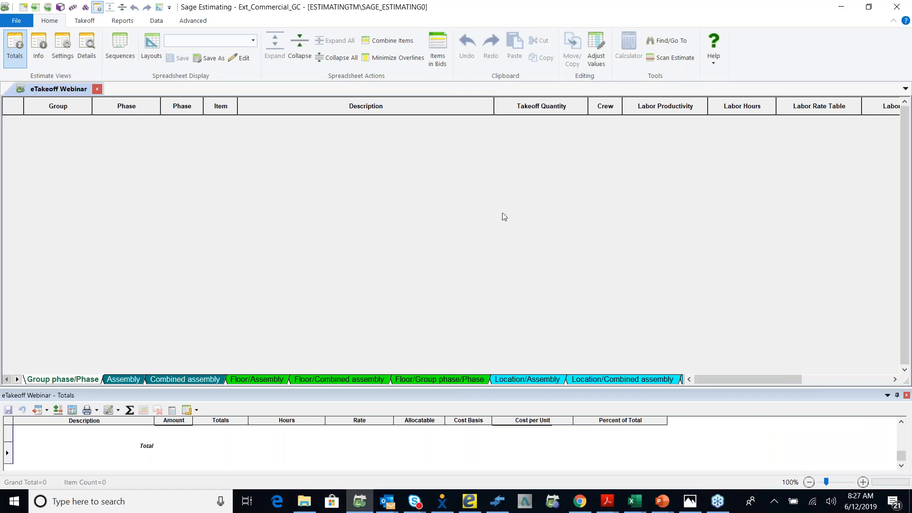
left_click(97, 90)
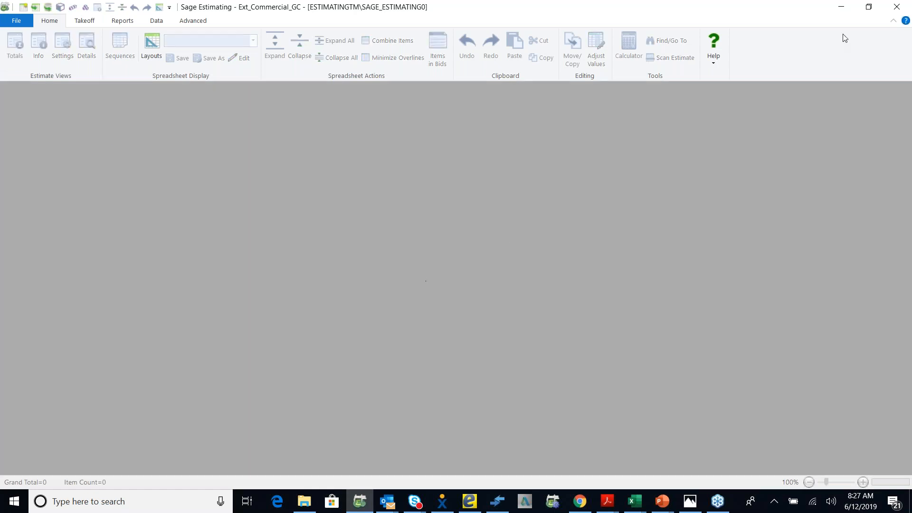
left_click(841, 9)
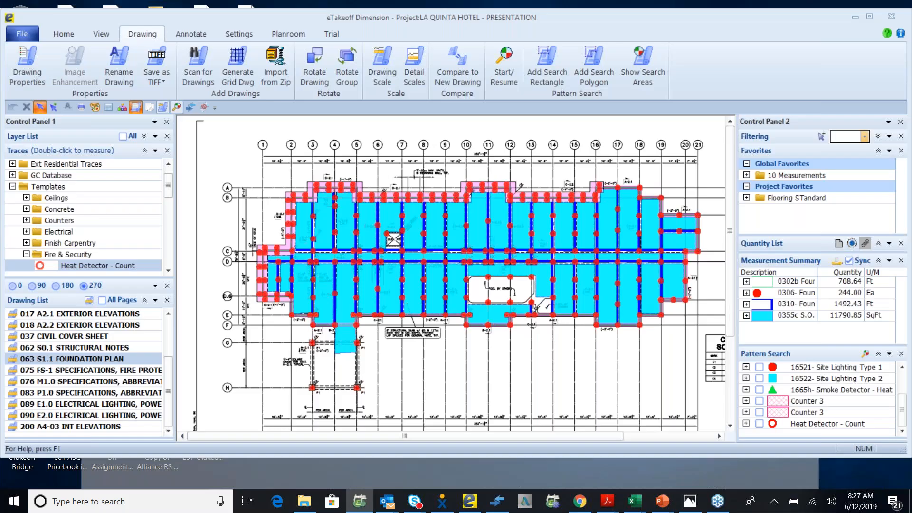
- Switch to eTakeoff Bridge and create a bridge named eTakeoff Webinar linking the eTakeoff Webinar estimate with the LA QUINTA HOTEL - PRESENTATION project
left_click(498, 503)
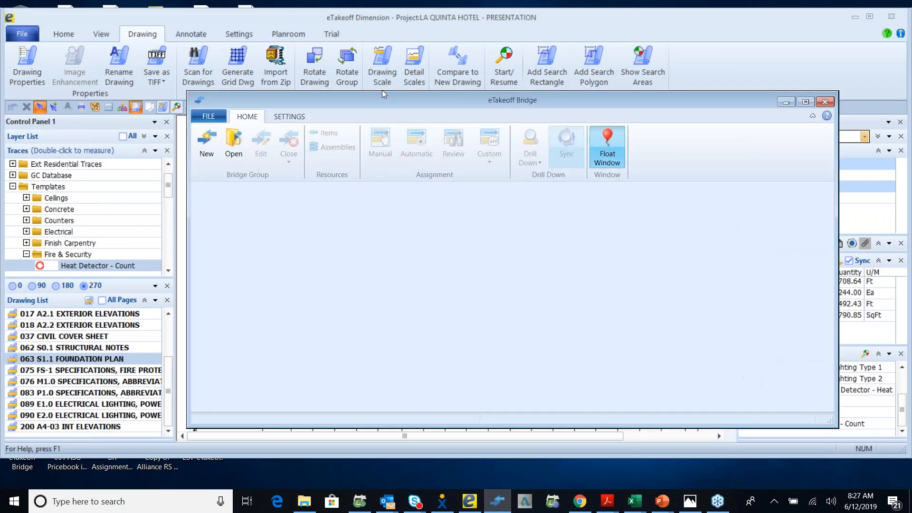
left_click_drag(359, 104, 523, 105)
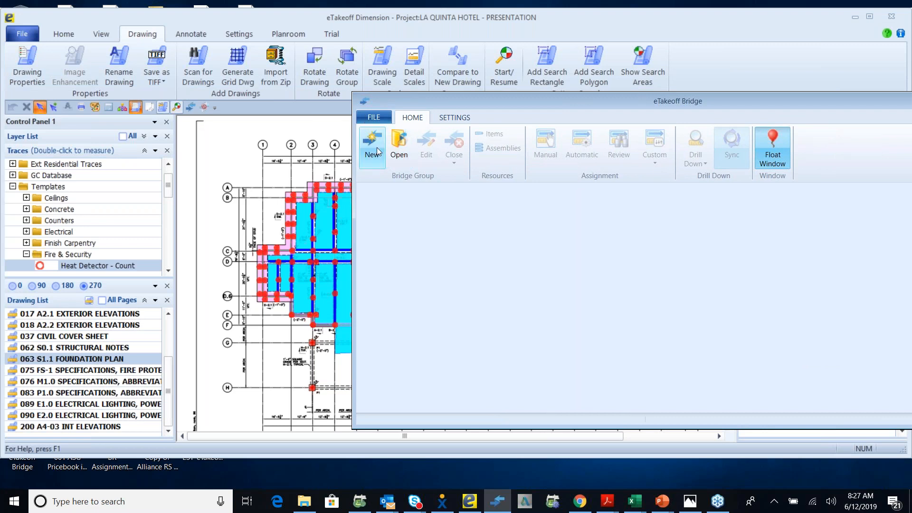
left_click(373, 147)
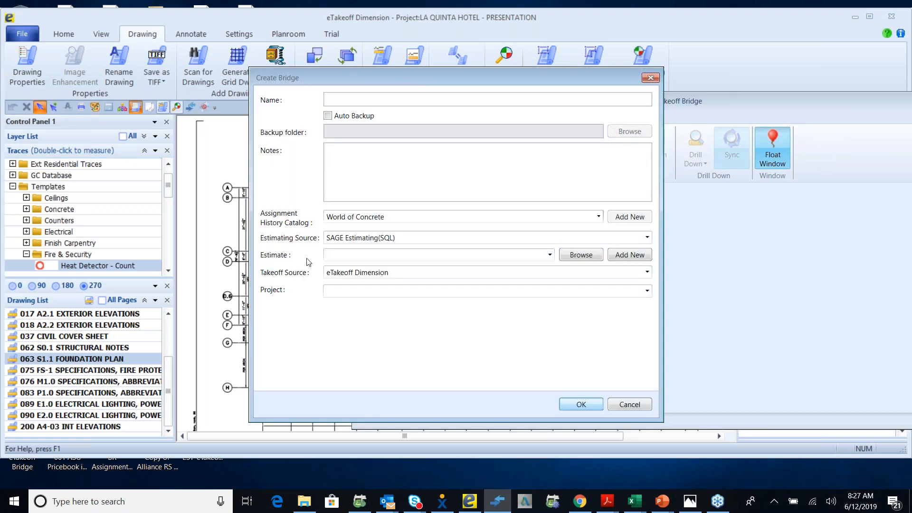
left_click(550, 255)
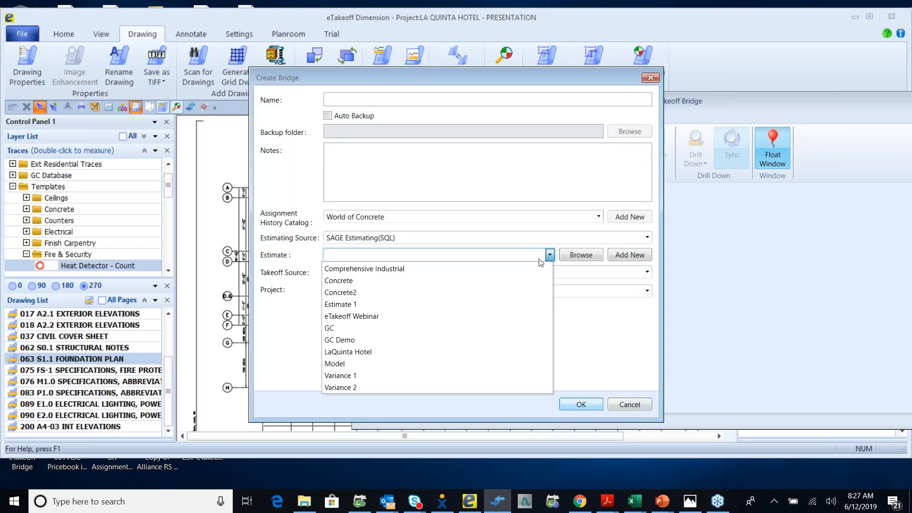
left_click(474, 316)
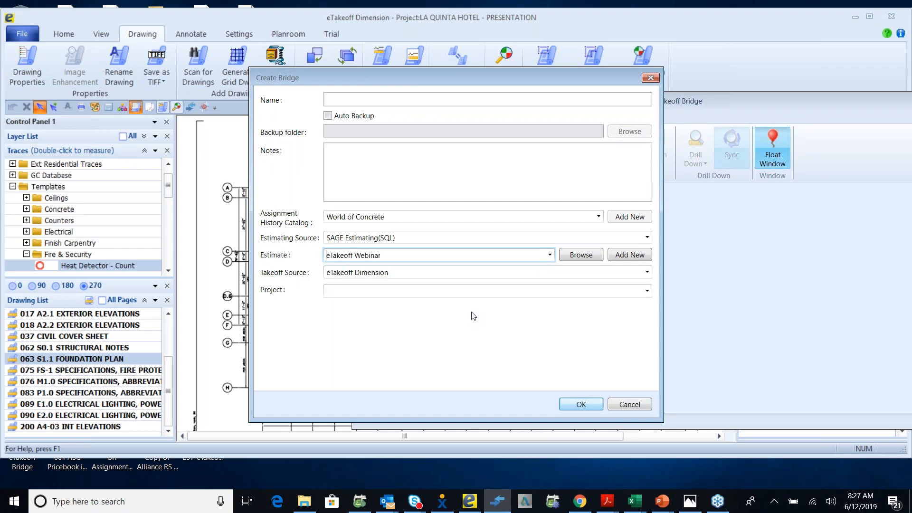
left_click(444, 99)
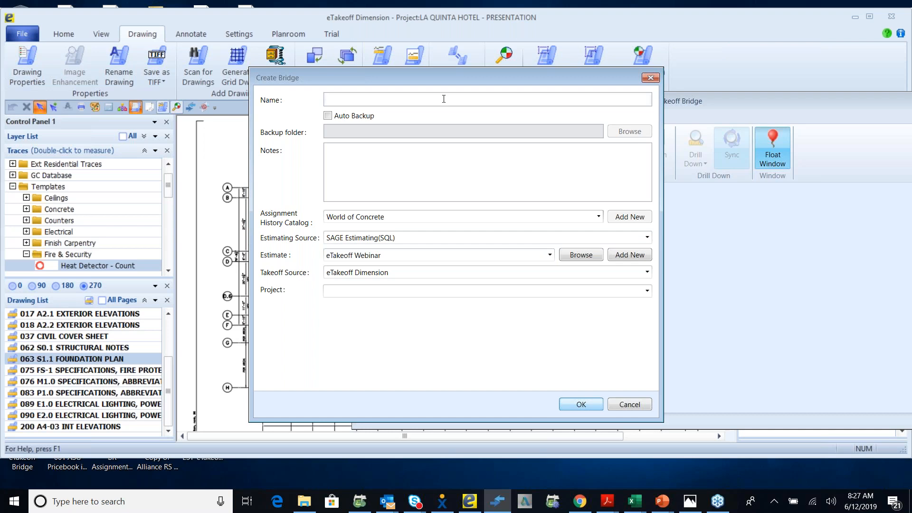
type("eTakeoff Webinar")
left_click(647, 291)
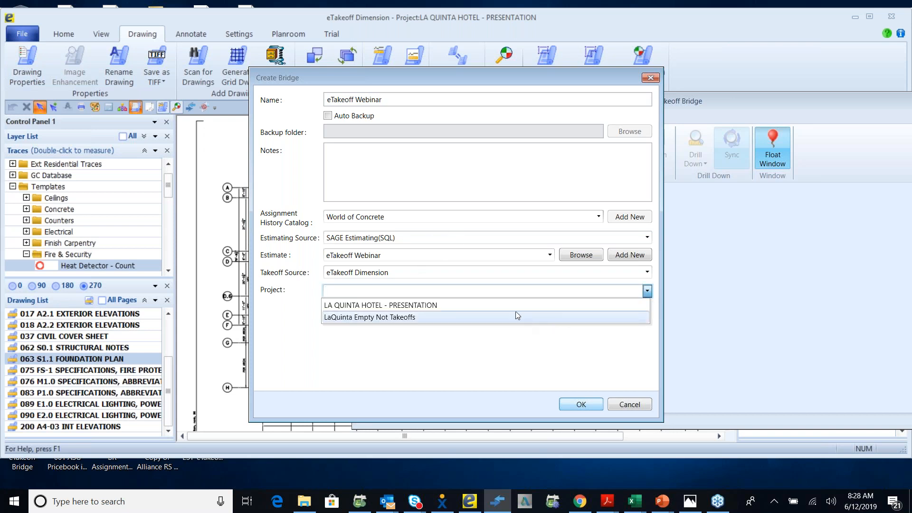
left_click(503, 305)
left_click(404, 351)
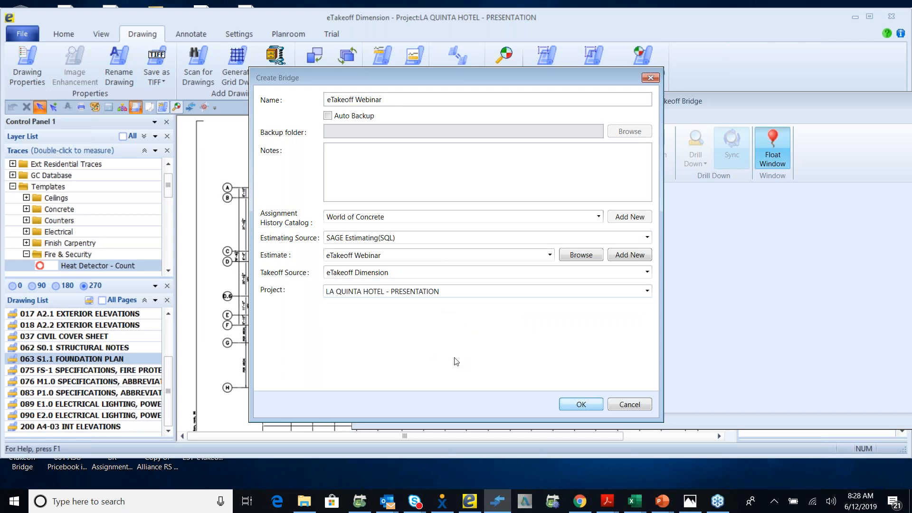
left_click(577, 407)
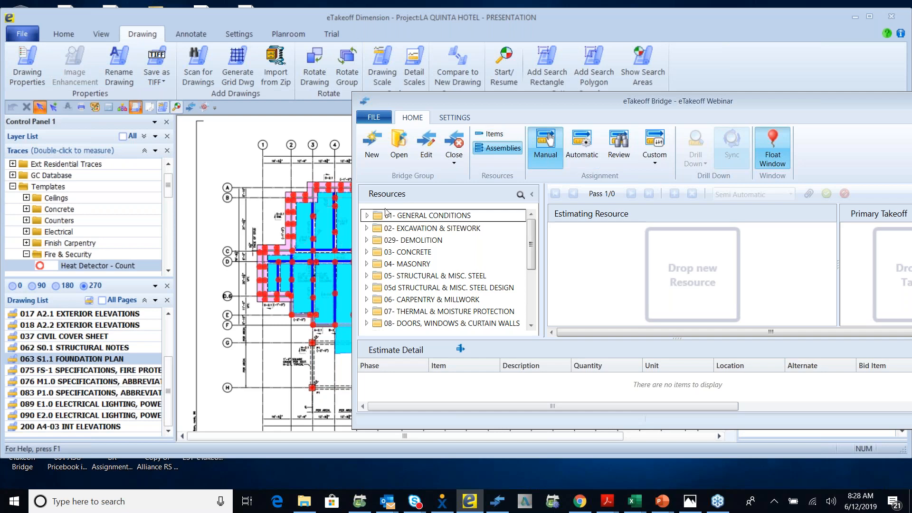
- Compare the estimating database's items and assemblies as bridge resources, ending with the assemblies list
mouse_move(531, 240)
left_mouse_down()
mouse_move(532, 284)
mouse_move(531, 232)
left_mouse_up()
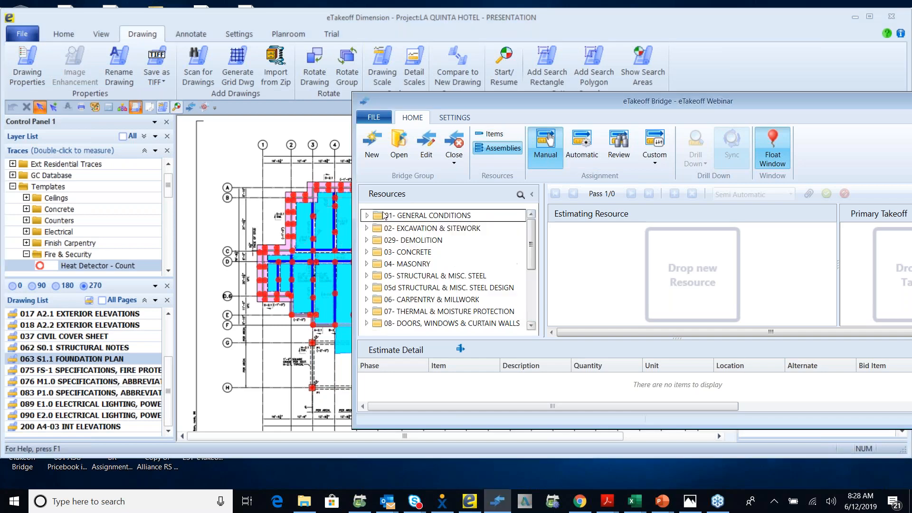
left_click(492, 135)
left_click(494, 149)
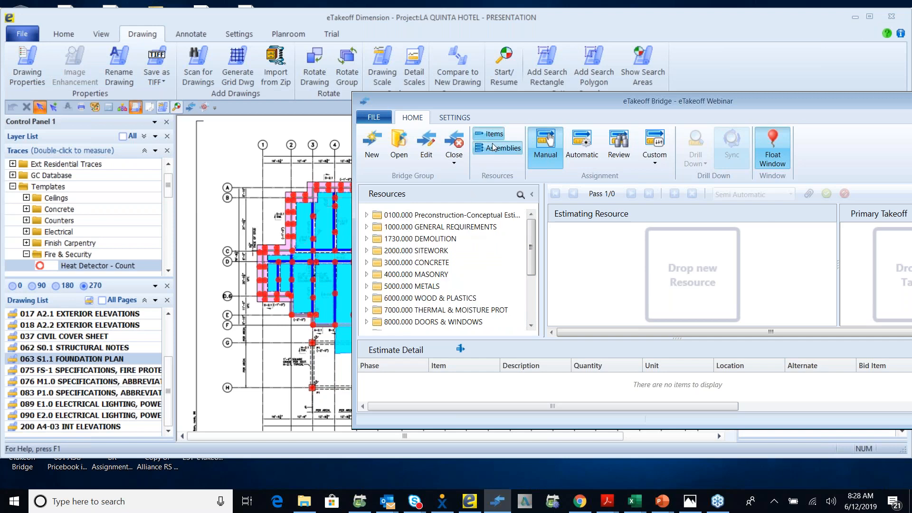
left_click(492, 135)
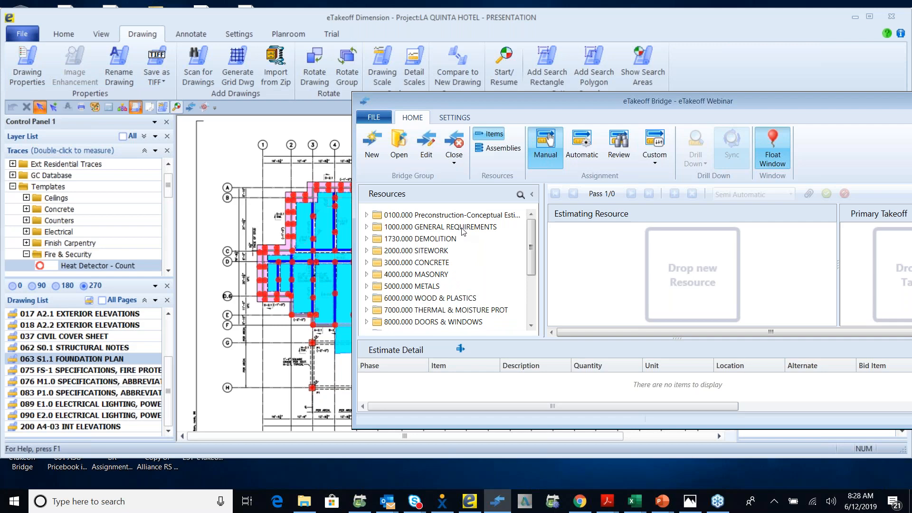
left_click(495, 150)
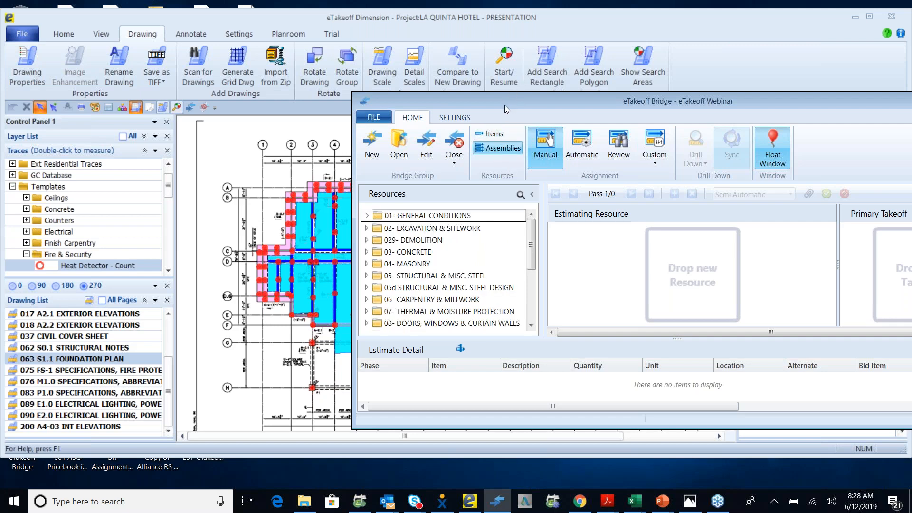
- Assign the foundation slab area between grids 2 and 3, below grid D, to the 03- CONCRETE assembly 0360d S.O.G. - Exterior Slab (area)
left_click_drag(510, 104, 616, 101)
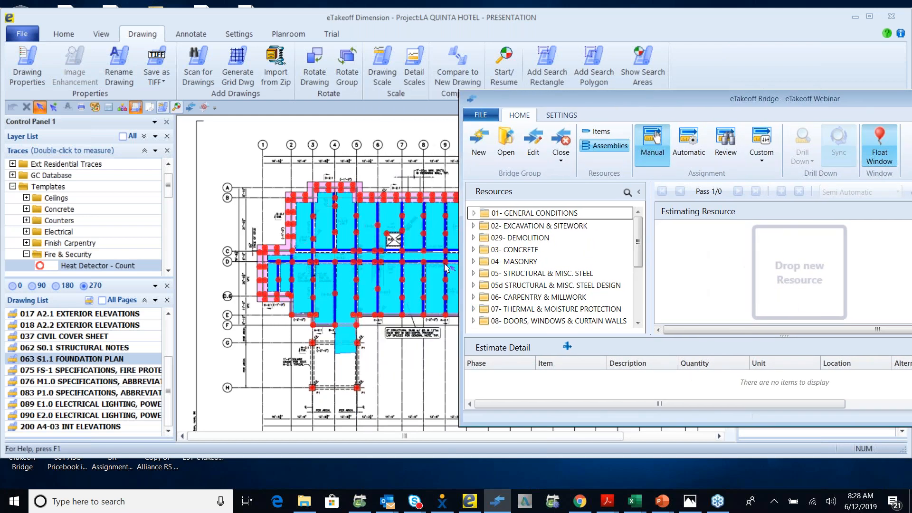
left_click(473, 249)
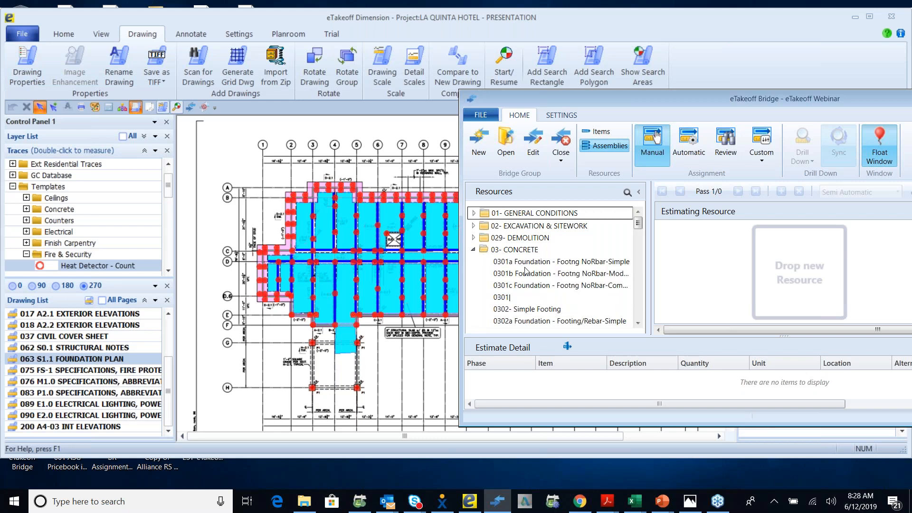
scroll(572, 280, "down", 2)
scroll(572, 282, "down", 6)
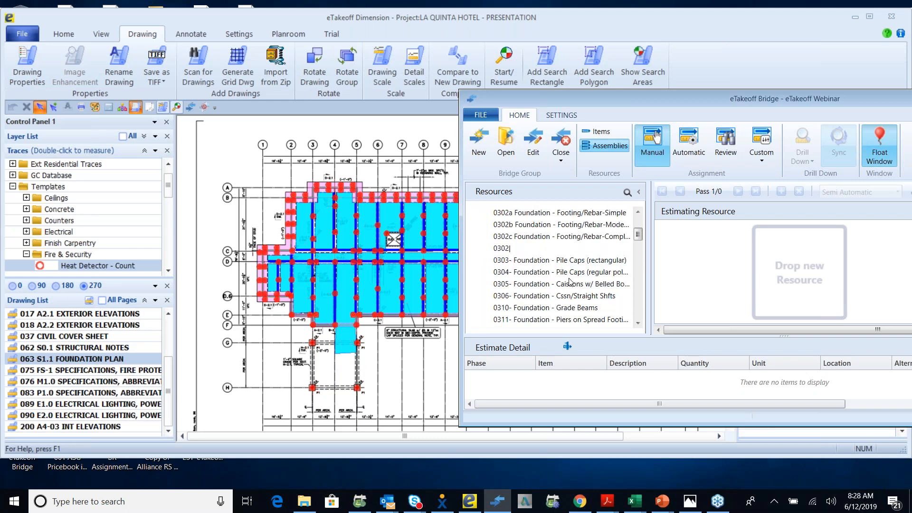
scroll(570, 282, "down", 2)
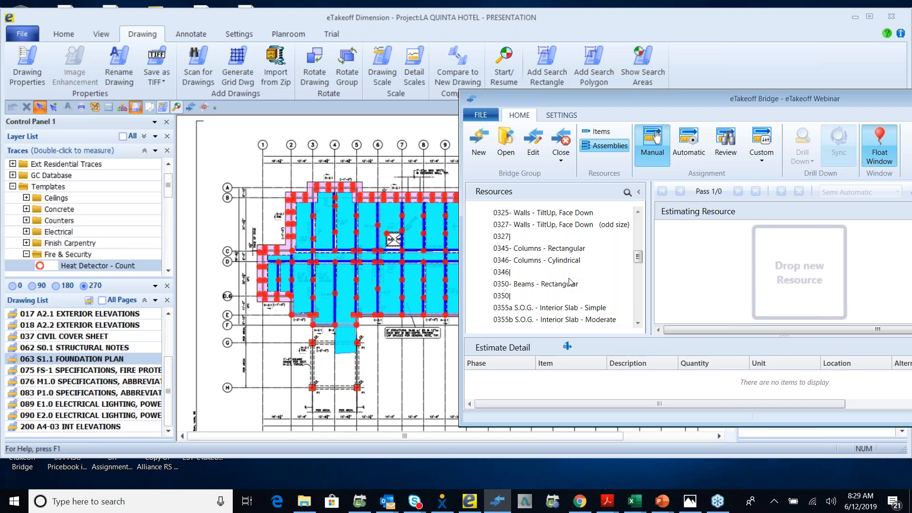
scroll(602, 264, "down", 2)
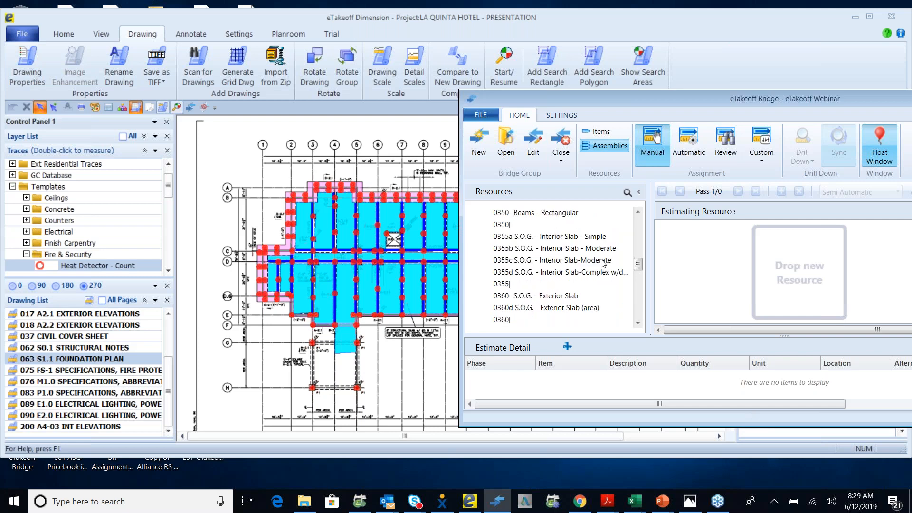
scroll(603, 263, "down", 1)
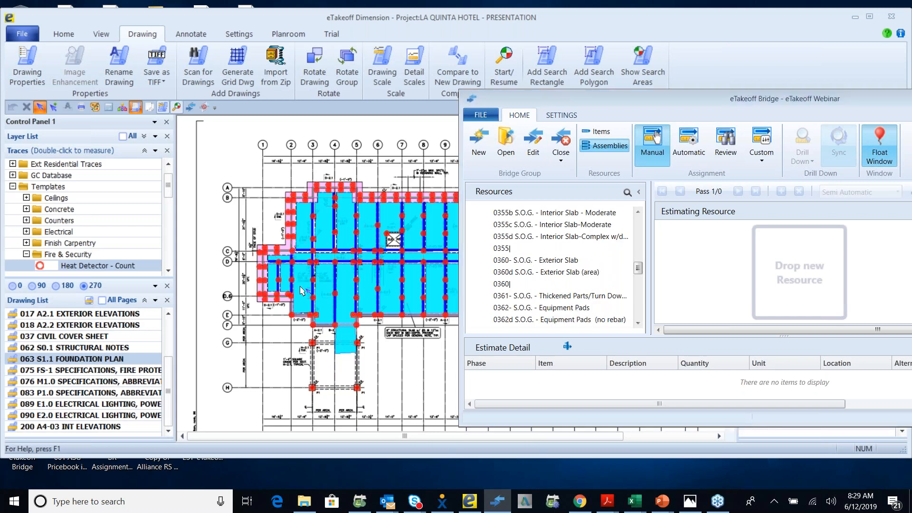
mouse_move(306, 285)
left_mouse_down()
mouse_move(524, 279)
mouse_move(520, 273)
left_mouse_up()
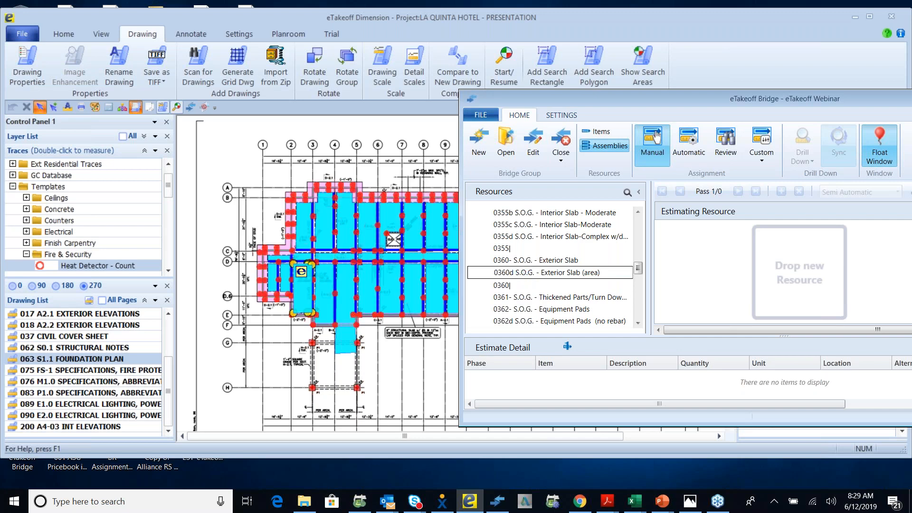
- Examine the exterior slab assembly's variables, its primary takeoff and the items in its estimate detail
left_click(701, 101)
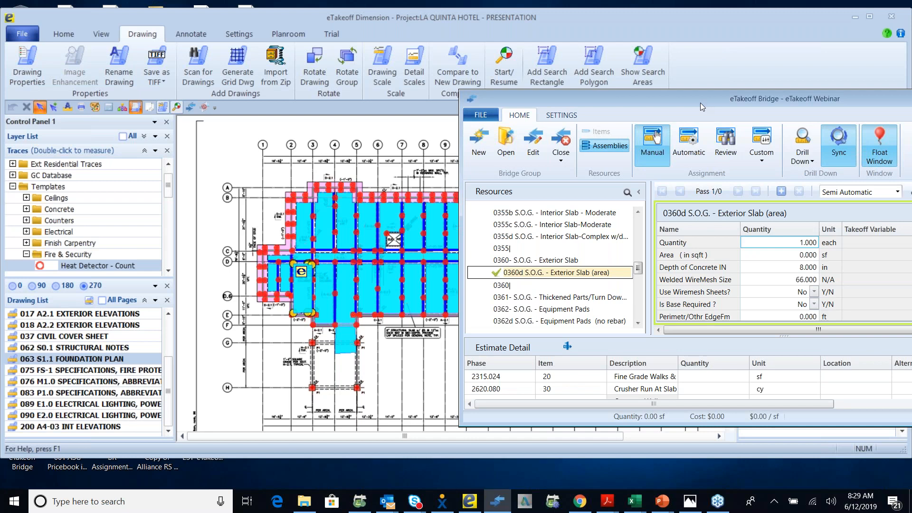
left_click_drag(645, 103, 435, 104)
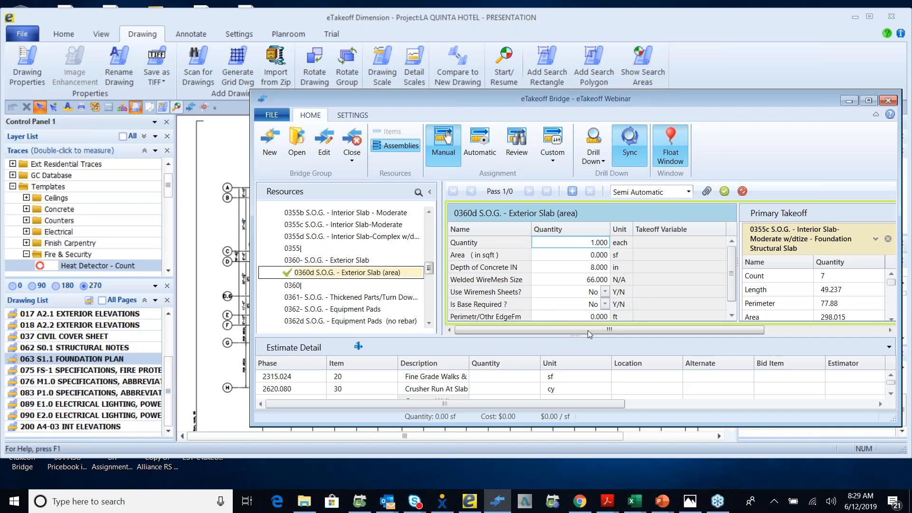
left_click(890, 395)
left_click(891, 396)
left_click(892, 398)
left_click(892, 397)
left_click(891, 375)
left_click(892, 376)
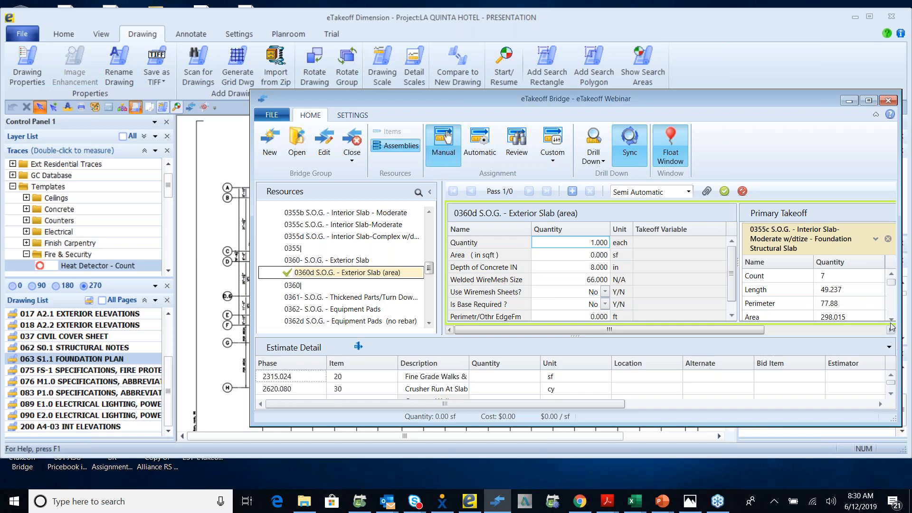
- Map the takeoff's Area to the assembly's Area (in sqft) and its DepthofConcreteIN to Depth of Concrete IN
left_click(892, 319)
left_click(892, 319)
left_click(685, 263)
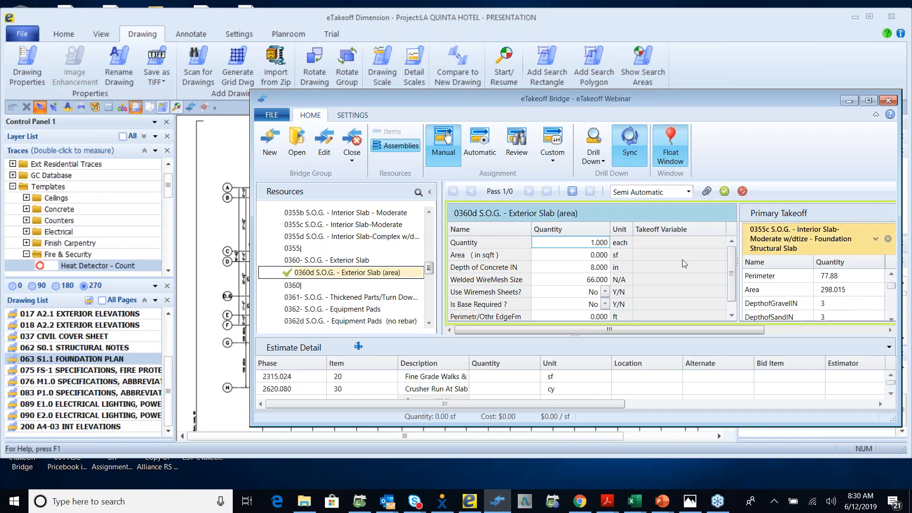
left_click_drag(837, 290, 608, 259)
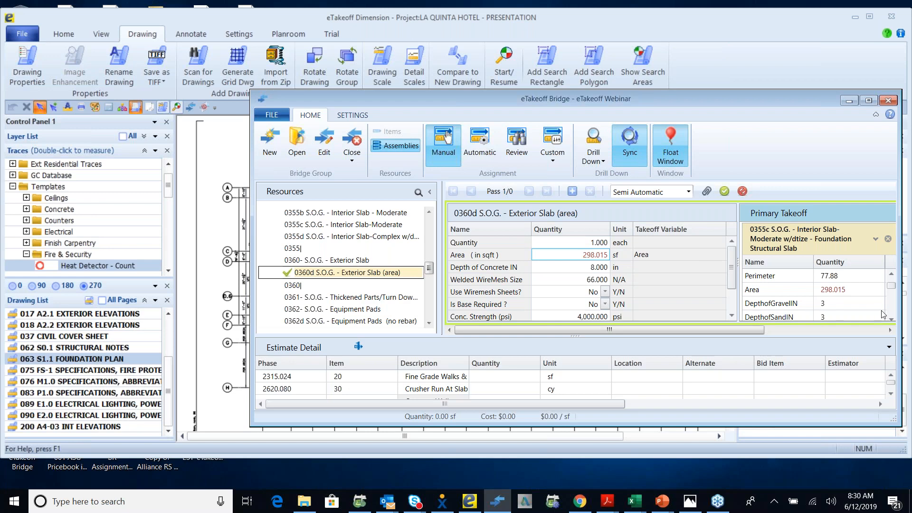
scroll(848, 313, "down", 2)
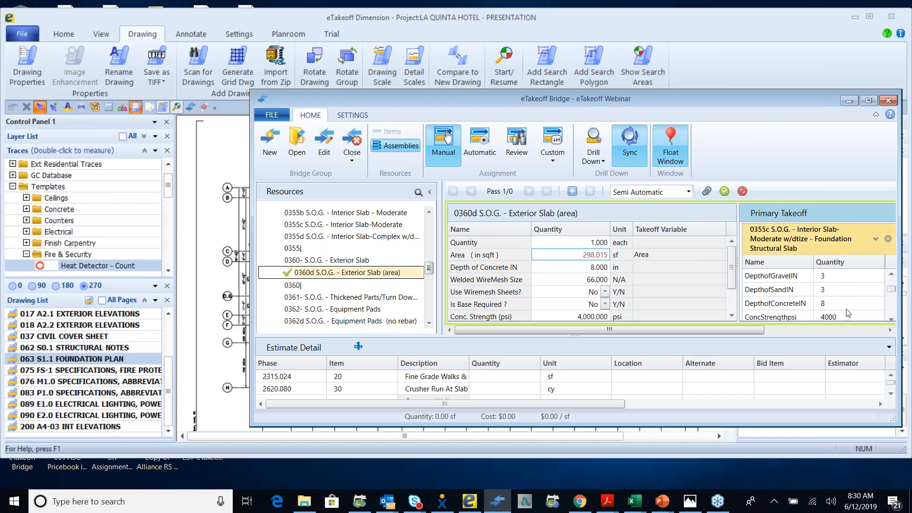
left_click_drag(830, 308, 619, 270)
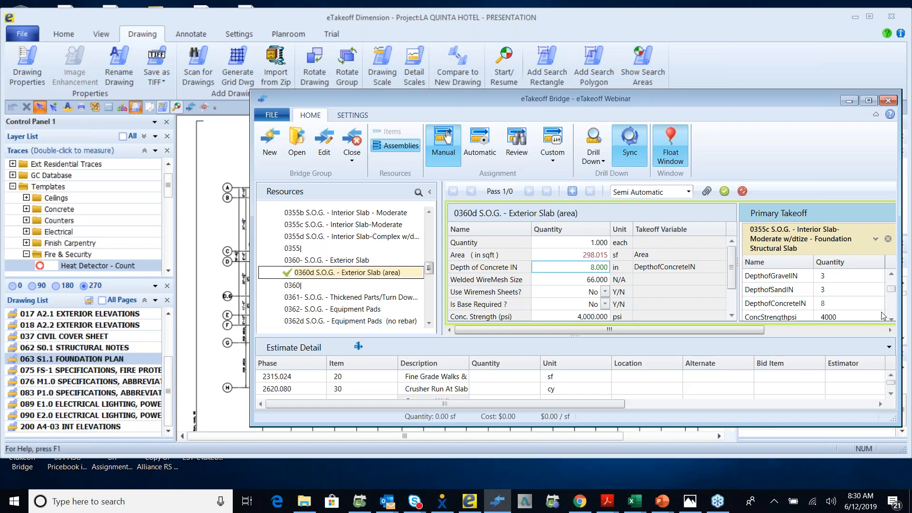
- Map ConcStrengthpsi to the assembly's Conc. Strength (psi) and WeldedWireMeshSize to Depth of Concrete IN
scroll(851, 316, "down", 1)
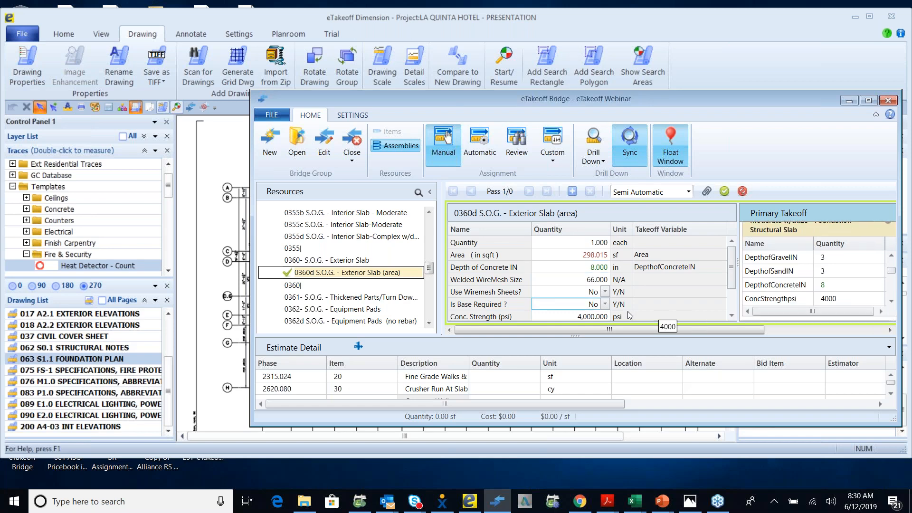
scroll(618, 295, "down", 1)
left_click_drag(599, 284, 599, 284)
scroll(842, 291, "down", 2)
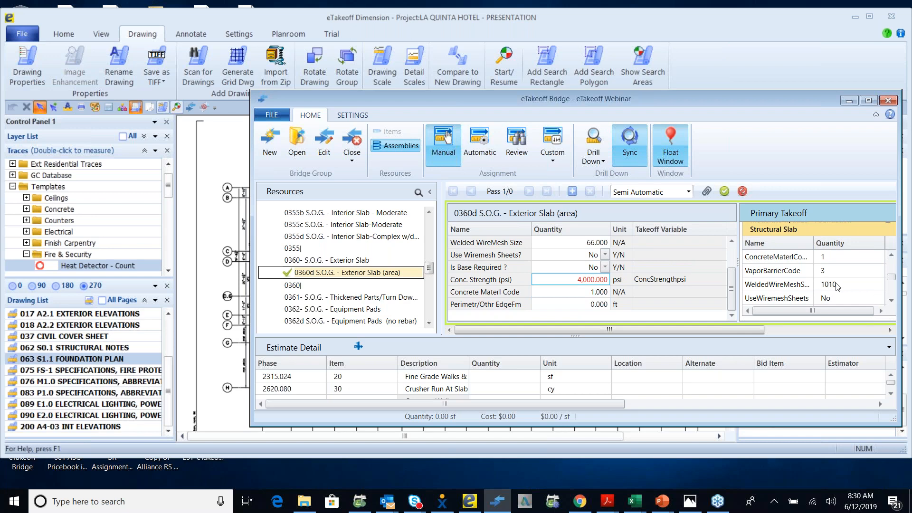
left_click_drag(825, 285, 601, 267)
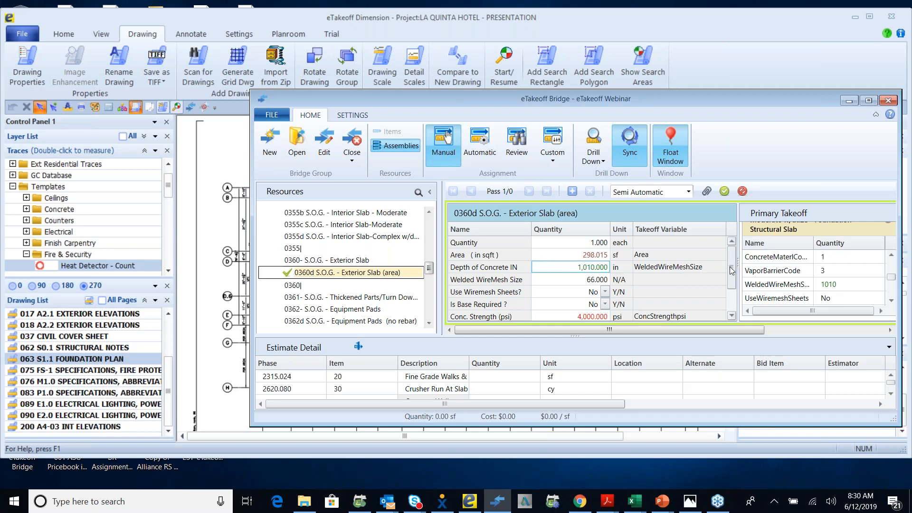
scroll(730, 267, "down", 3)
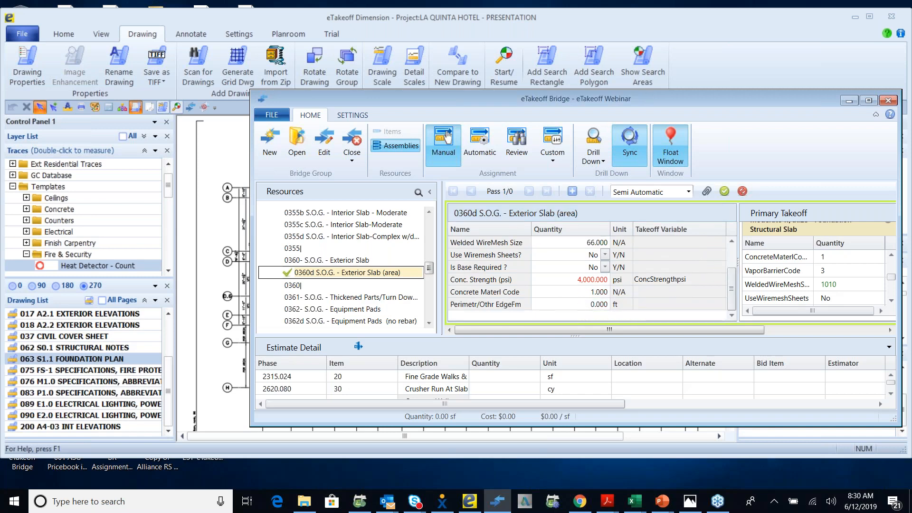
- Map the takeoff's Perimeter to Perimetr/Othr EdgeFm and check the Concrete Materl Code options
scroll(894, 262, "up", 2)
scroll(894, 262, "up", 1)
left_click_drag(837, 285, 592, 306)
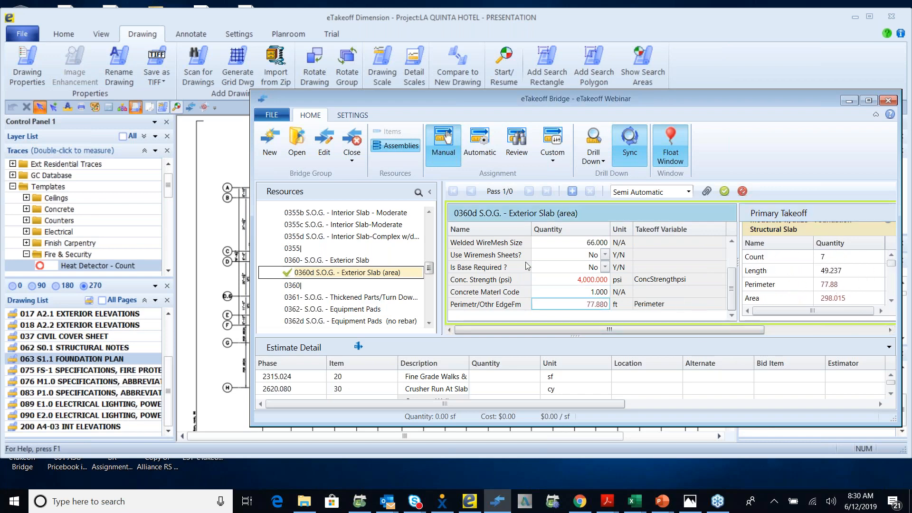
left_click(589, 294)
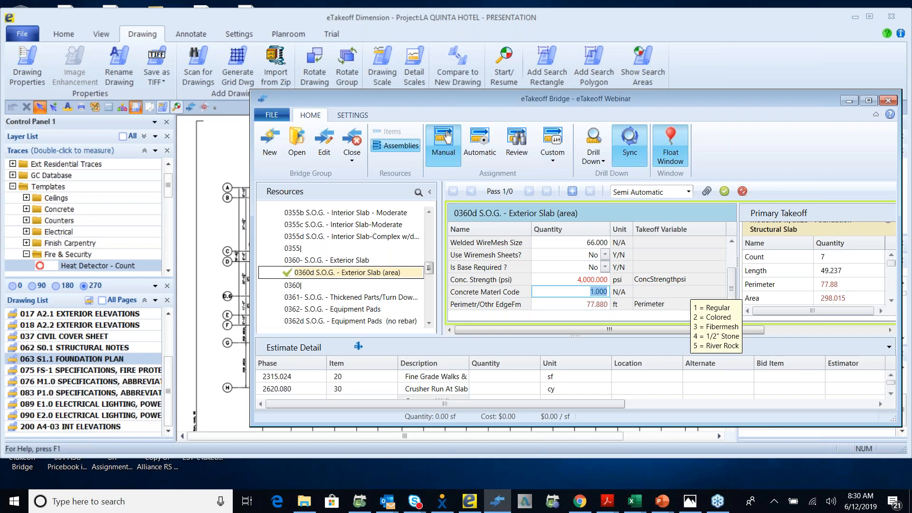
left_click(594, 293)
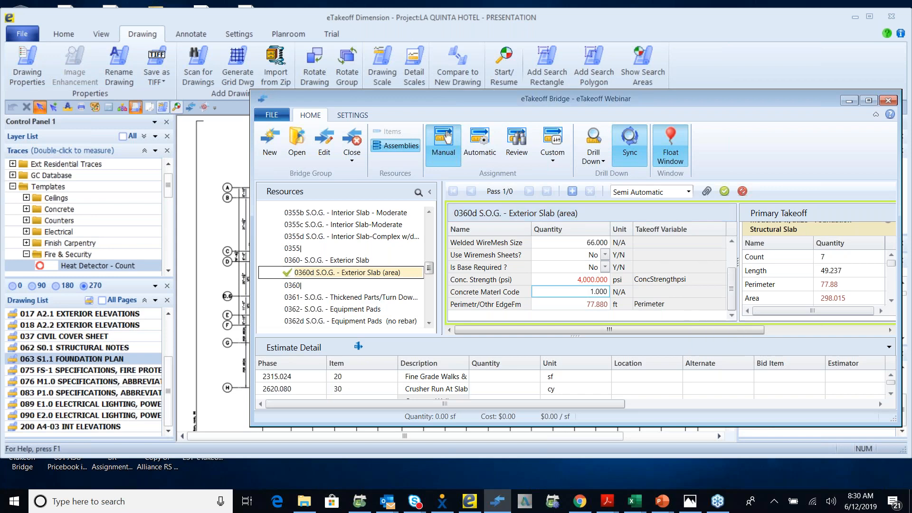
left_click_drag(728, 281, 730, 246)
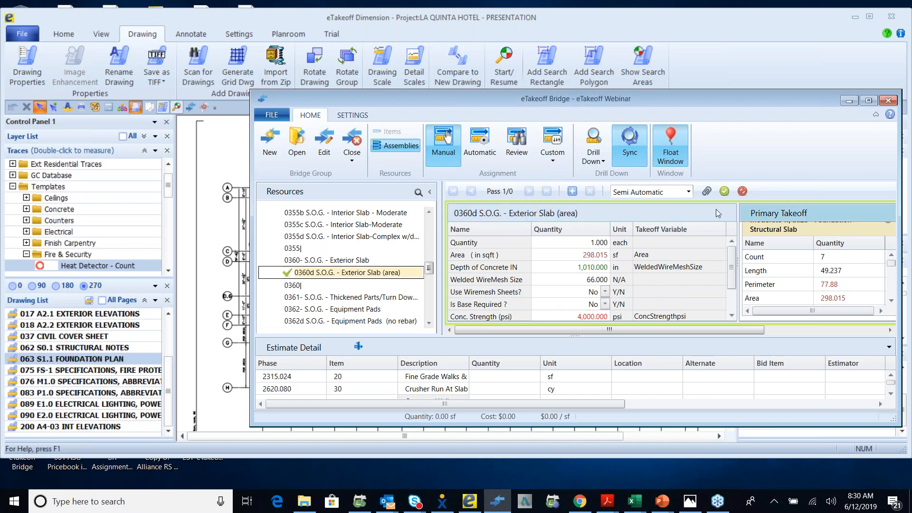
- Add the mapped exterior slab pass to the estimate detail and accept the assignment in Fully Automatic mode
left_click(573, 191)
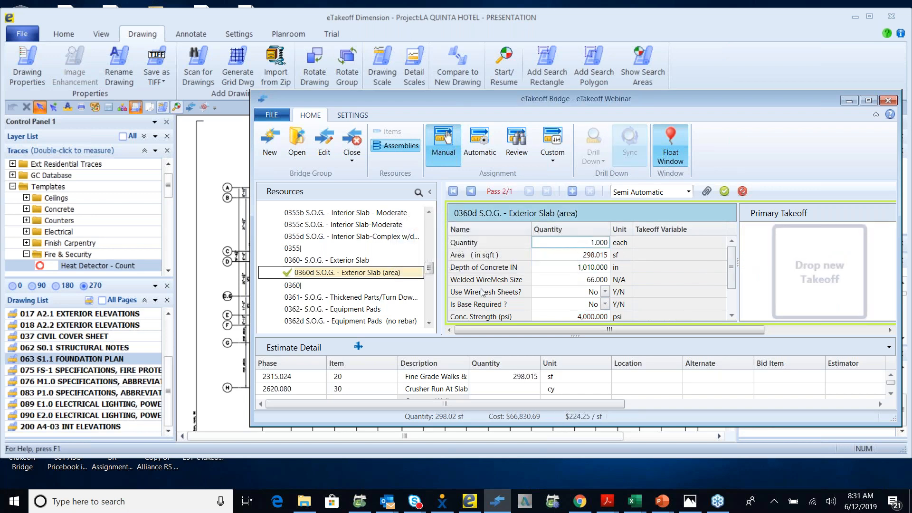
left_click(539, 271)
left_click(565, 289)
left_click(552, 309)
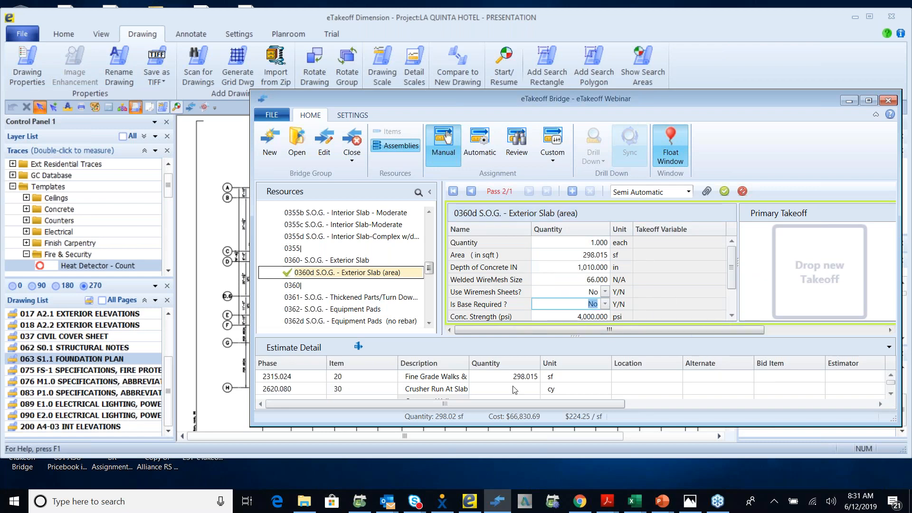
left_click(688, 191)
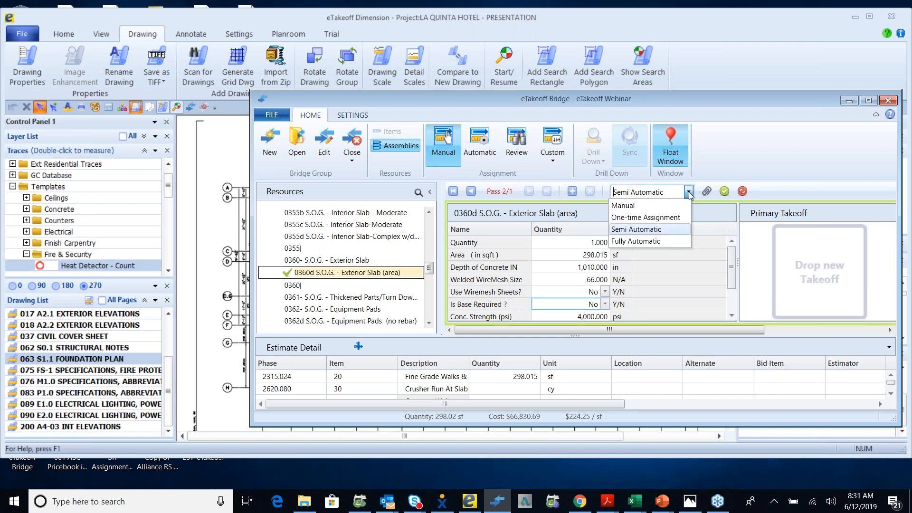
left_click(675, 241)
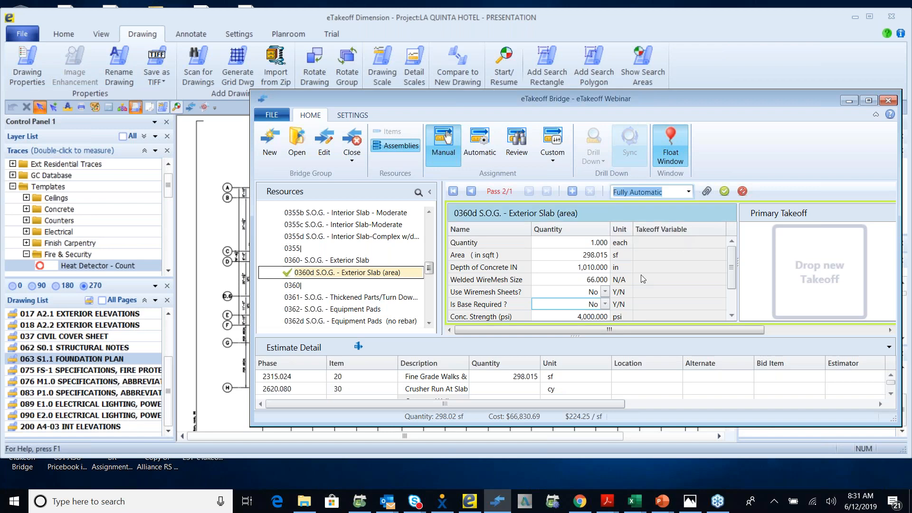
left_click(724, 191)
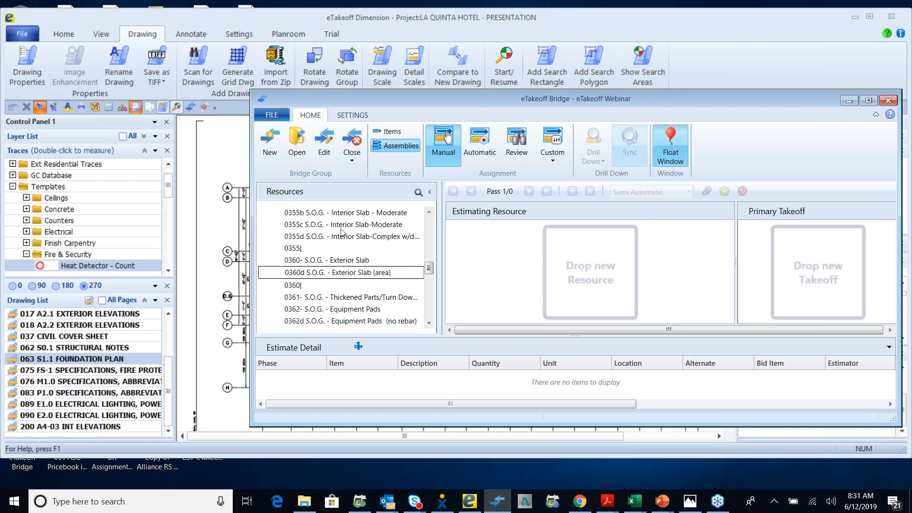
- Review the slab takeoff's saved assignment to assembly 0360d S.O.G. - Exterior Slab (area)
left_click(519, 143)
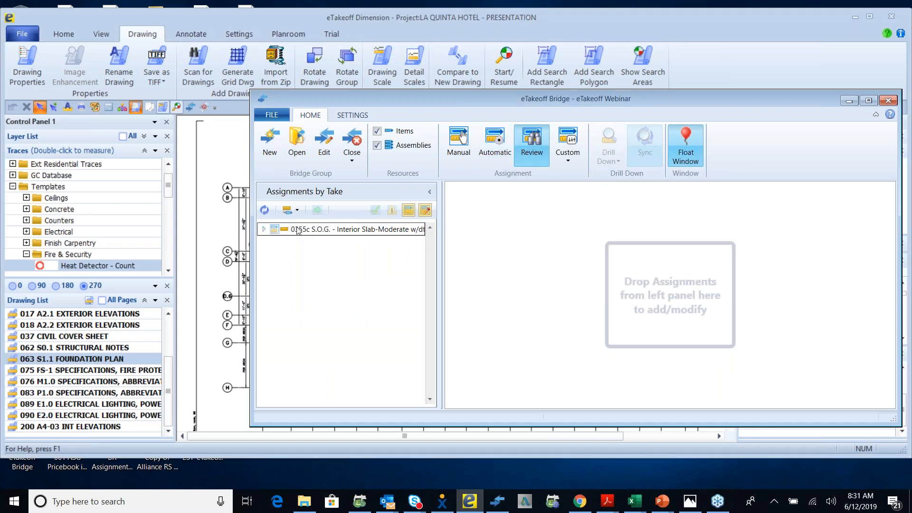
left_click(264, 229)
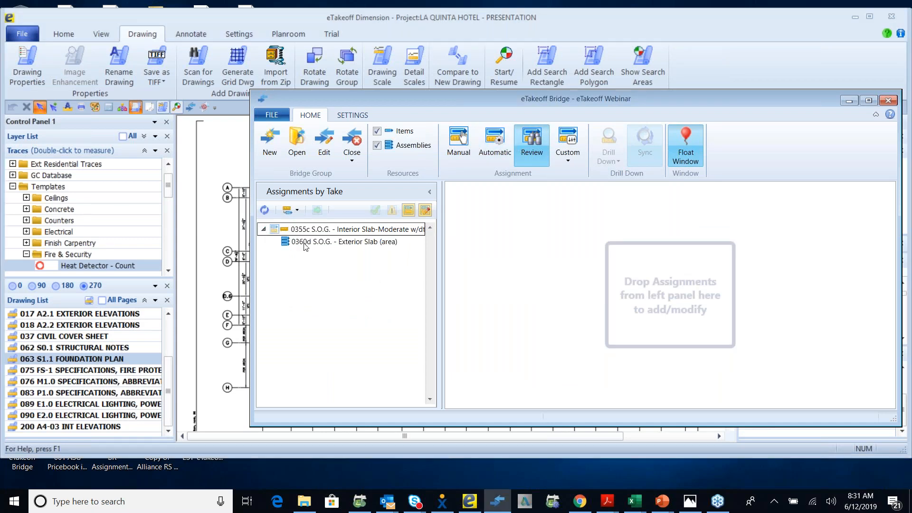
left_click(304, 242)
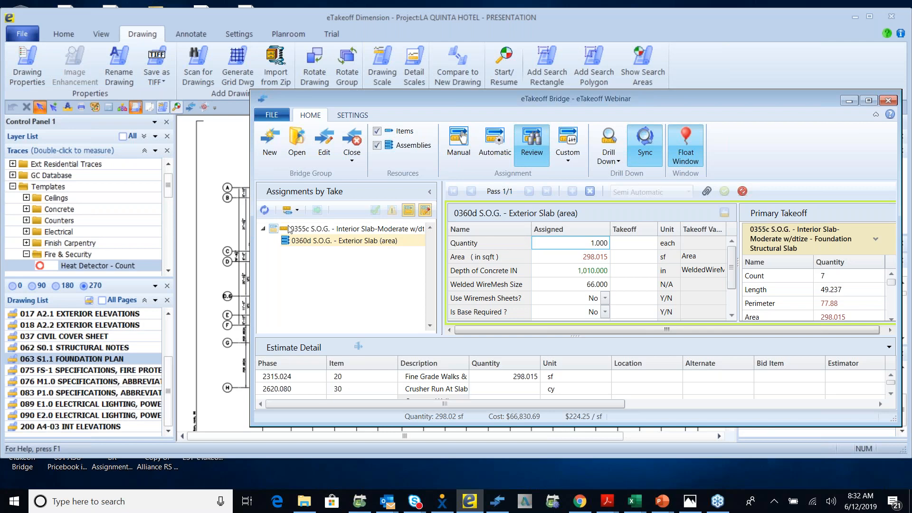
left_click(266, 228)
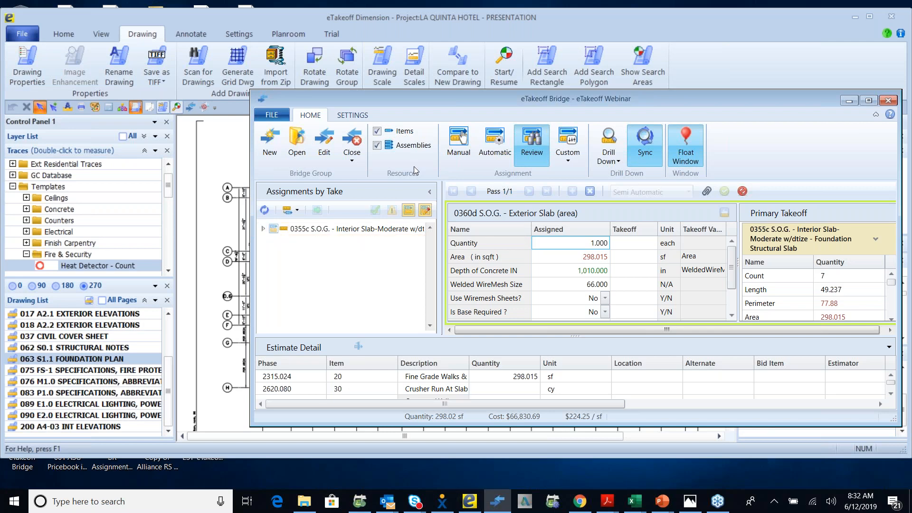
- List the automatic assignments by takeoff and compare them with the slabs on the foundation plan
left_click(497, 147)
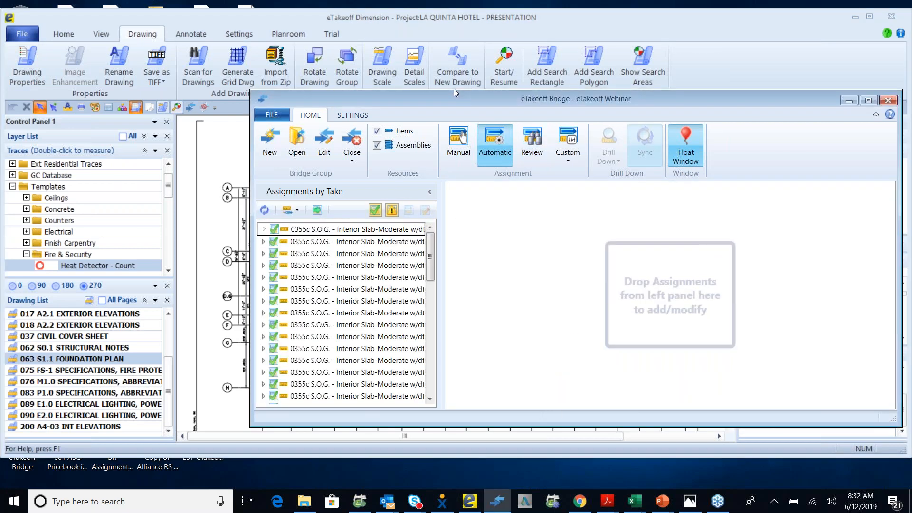
mouse_move(450, 98)
left_mouse_down()
mouse_move(706, 116)
mouse_move(613, 101)
left_mouse_up()
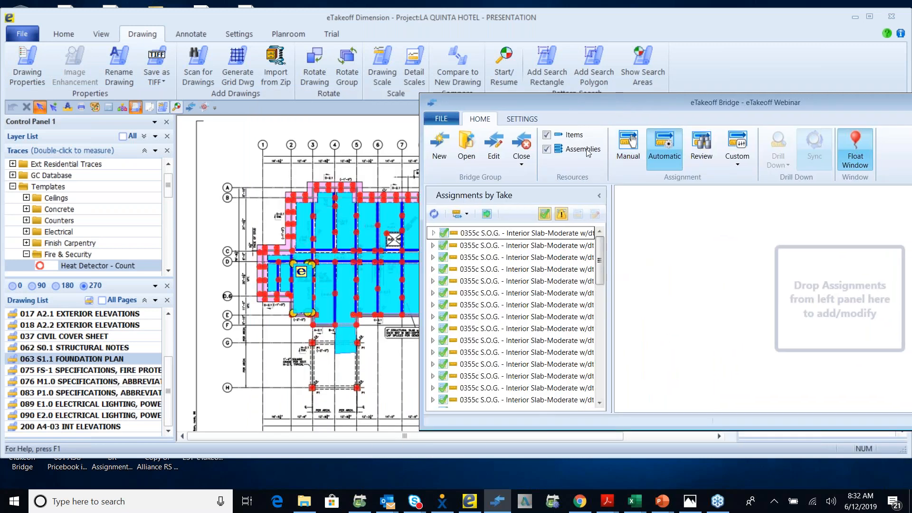
left_click_drag(573, 100, 574, 110)
left_click_drag(599, 229, 597, 361)
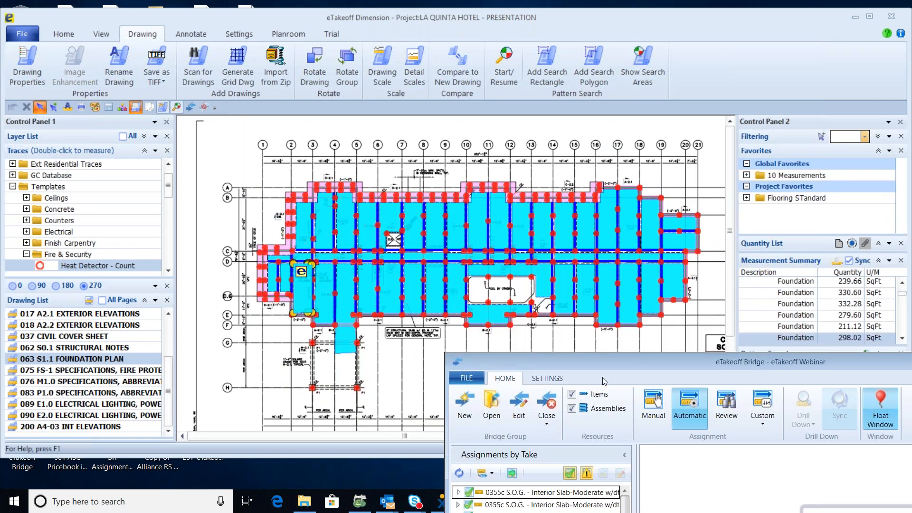
left_click_drag(617, 362, 585, 78)
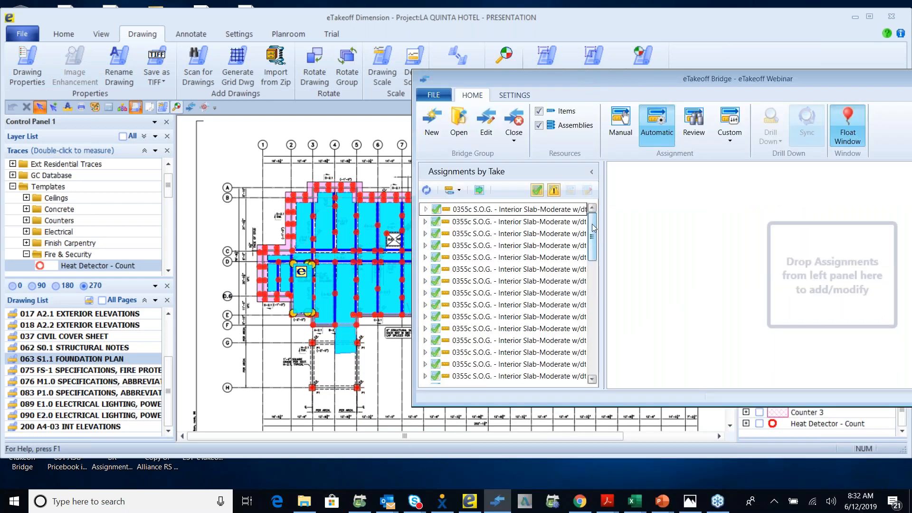
- Add all the automatic interior slab assignments in the Assignments by Takeoff list to the estimate and acknowledge the result
mouse_move(593, 238)
left_mouse_down()
mouse_move(593, 354)
mouse_move(593, 238)
left_mouse_up()
left_click_drag(593, 223, 600, 198)
left_click(479, 190)
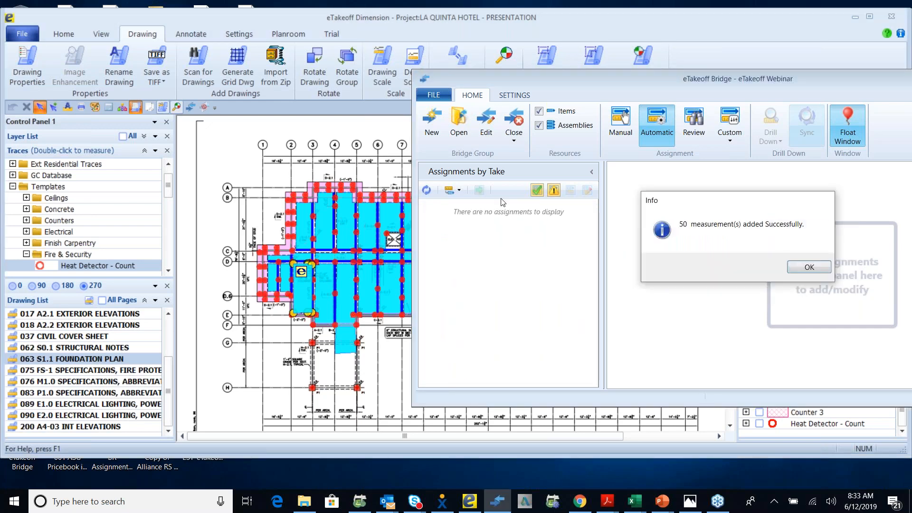
key("Return")
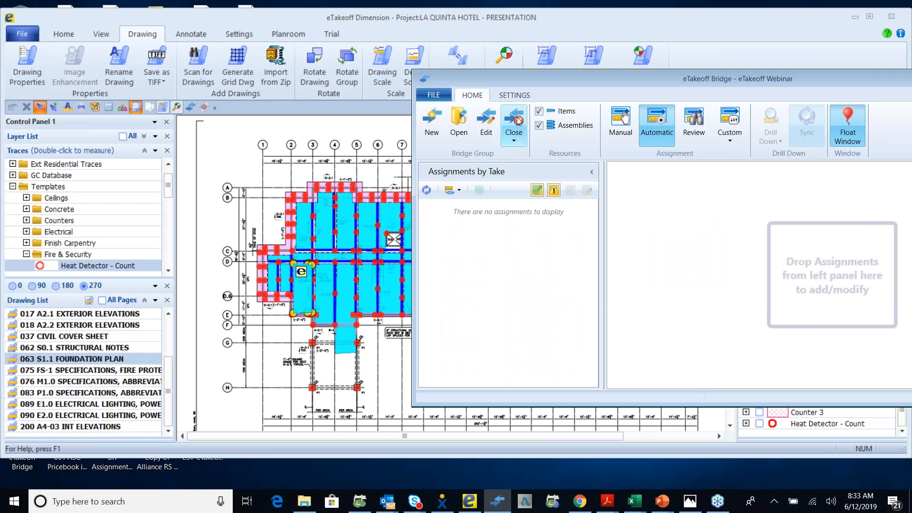
- Close the current bridge and minimize the eTakeoff Bridge window to reveal the Sage estimate
left_click(517, 136)
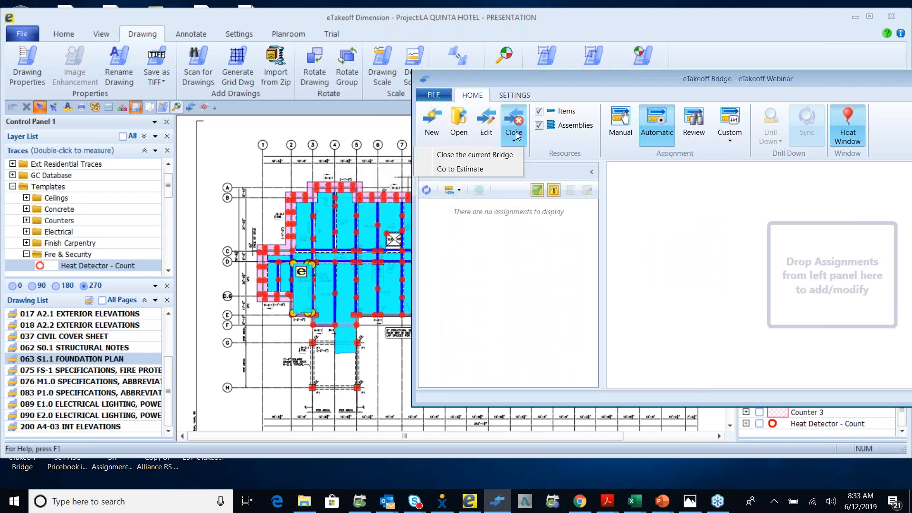
left_click(485, 156)
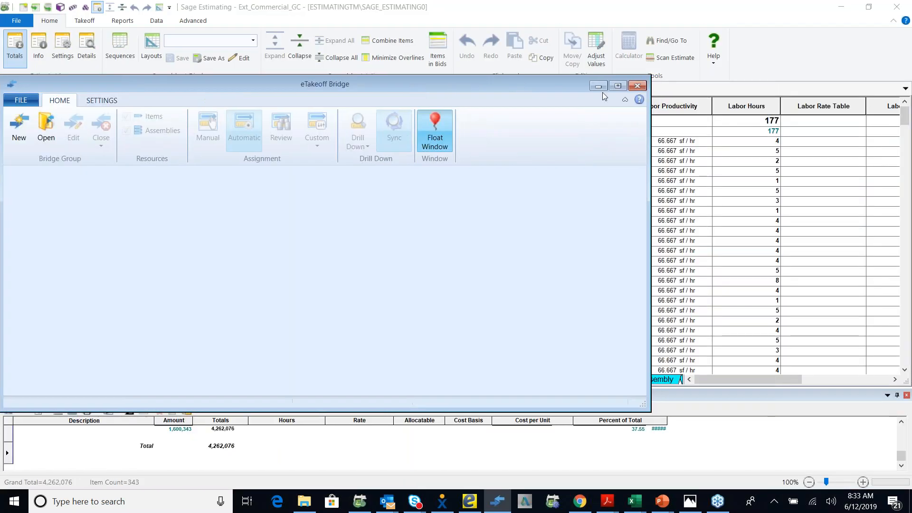
left_click(598, 87)
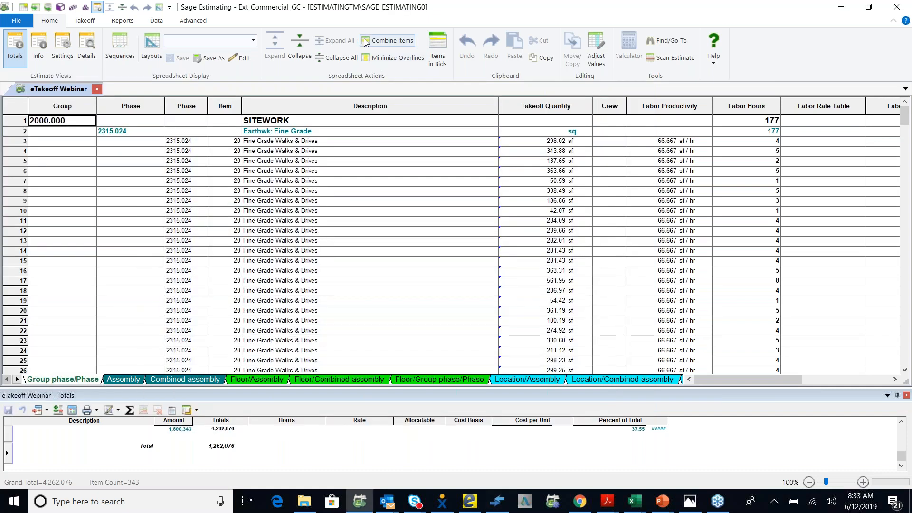
- Combine like items in the Group phase/Phase spreadsheet and review the estimate's Assembly breakdown
left_click(388, 40)
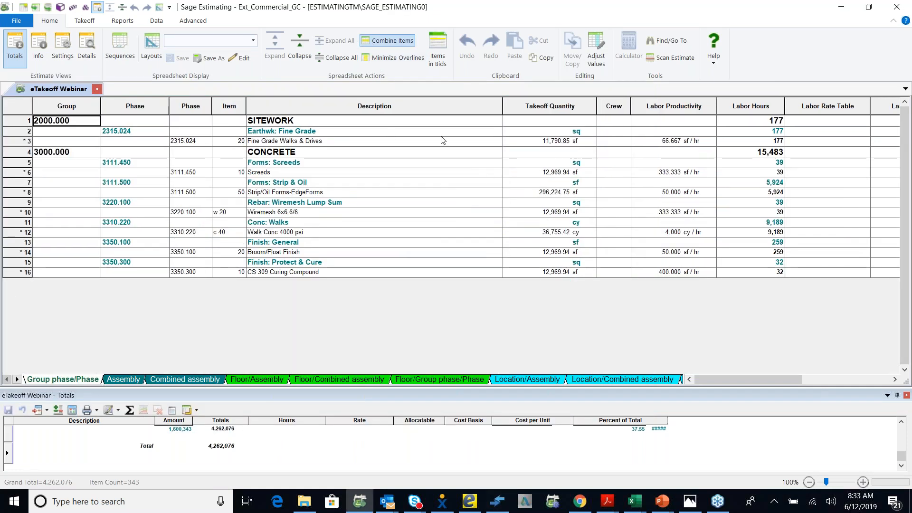
left_click(123, 379)
scroll(361, 228, "down", 3)
scroll(393, 261, "up", 3)
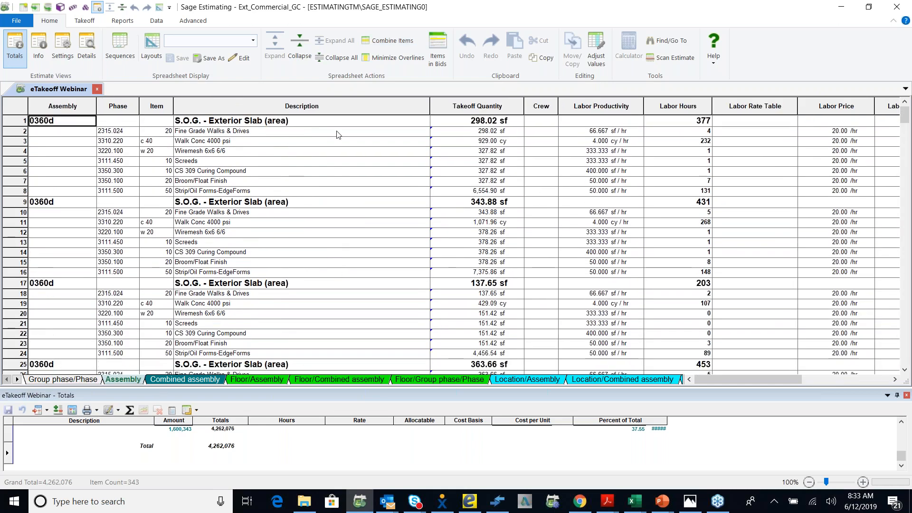
- Close the eTakeoff Webinar estimate and minimize Sage Estimating to return to the takeoff drawing
left_click(98, 89)
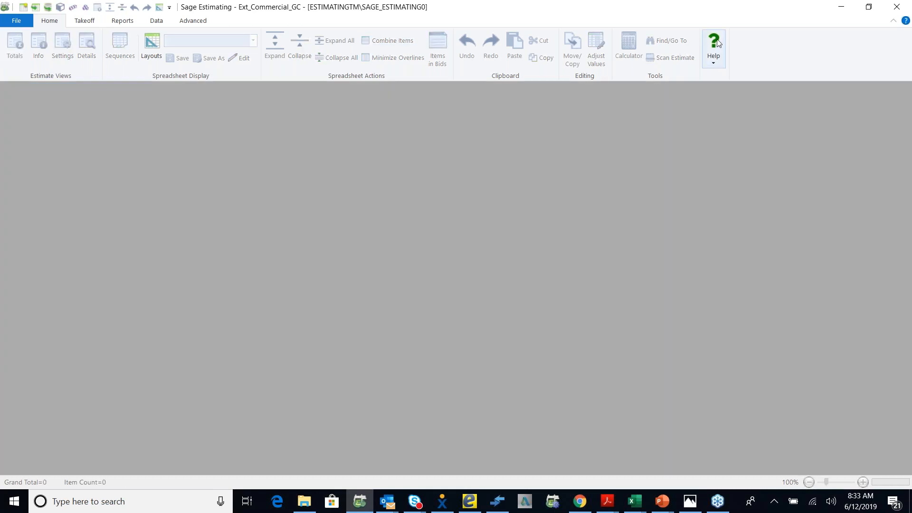
left_click(840, 7)
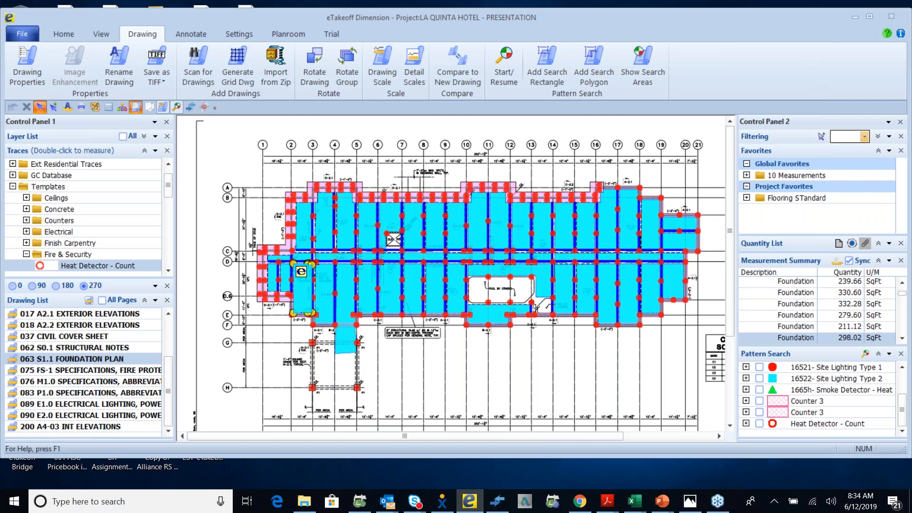
- Switch to the PowerPoint slide show and swap the presenter view for the full-screen slide
key("alt+Tab")
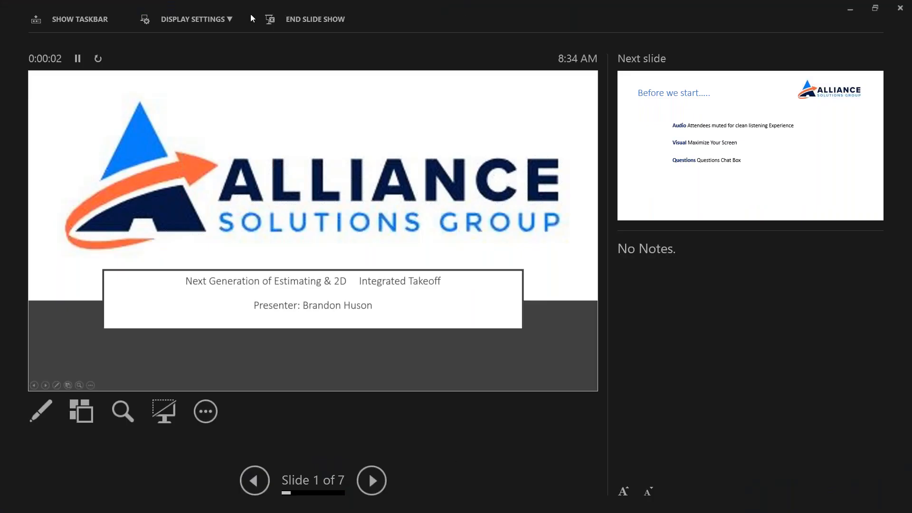
left_click(227, 19)
left_click(214, 42)
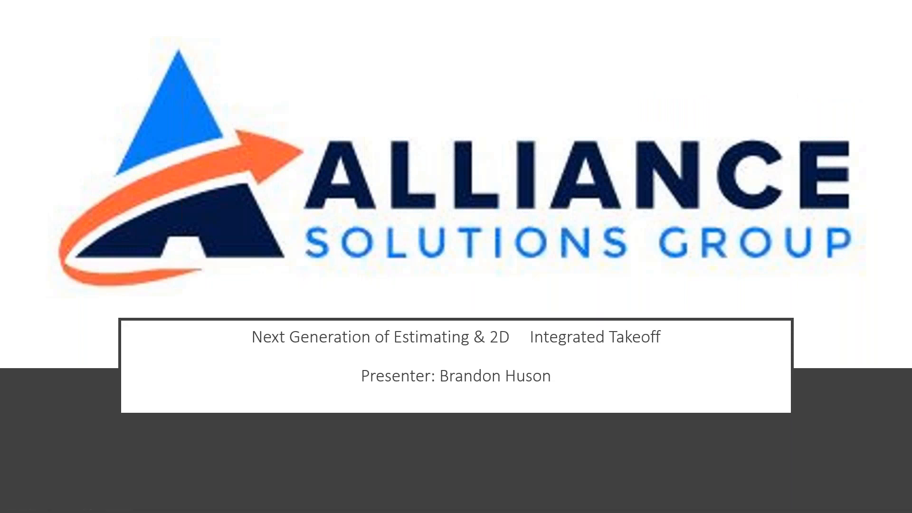
- Advance the slide show from the title slide to the "Today…" agenda slide
key("Right")
key("Right")
key("Right")
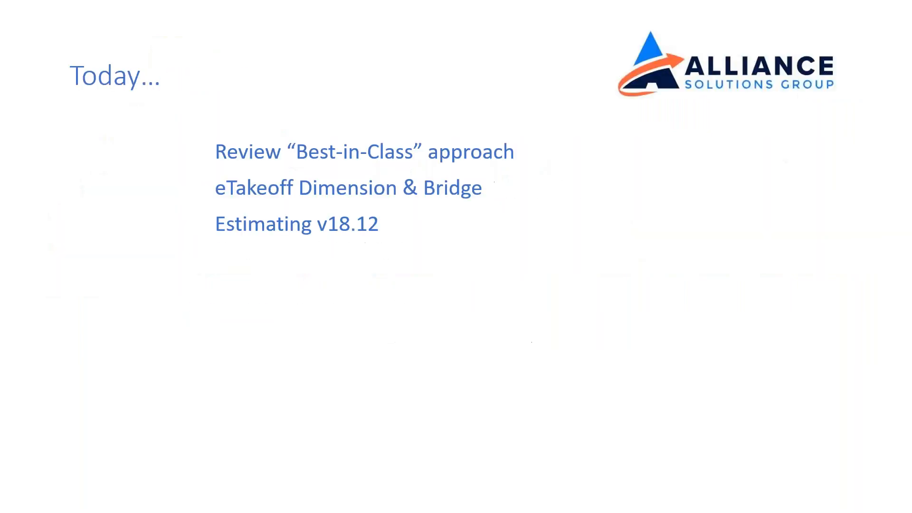